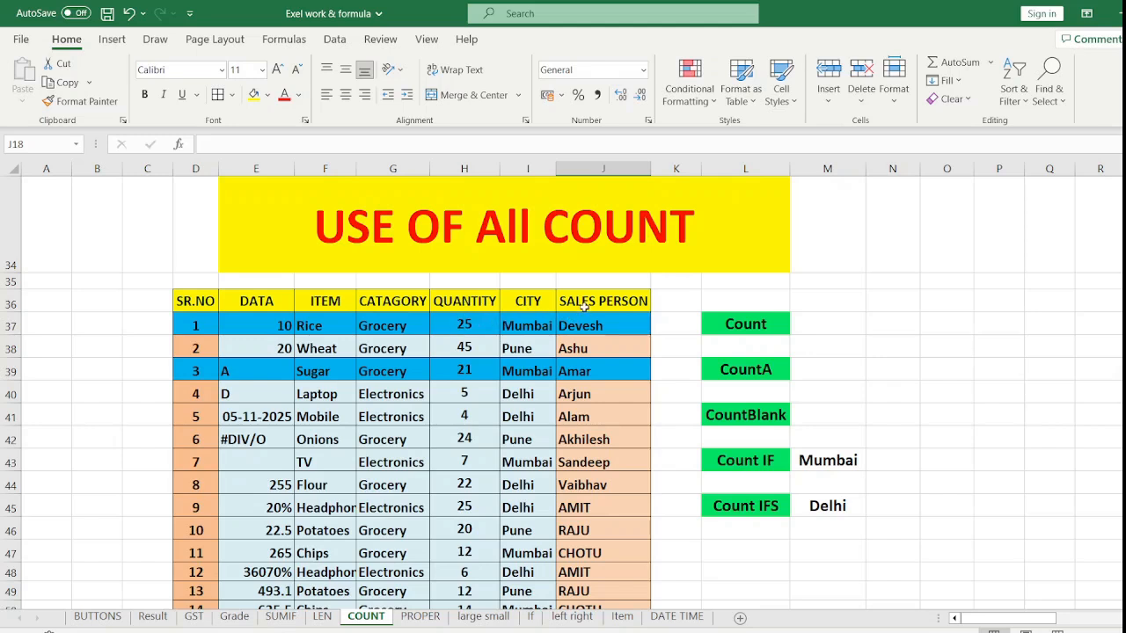
# Clear the DATA values in cells E51 and E48 of the sales table
pyautogui.scroll(-4, 290, 370)
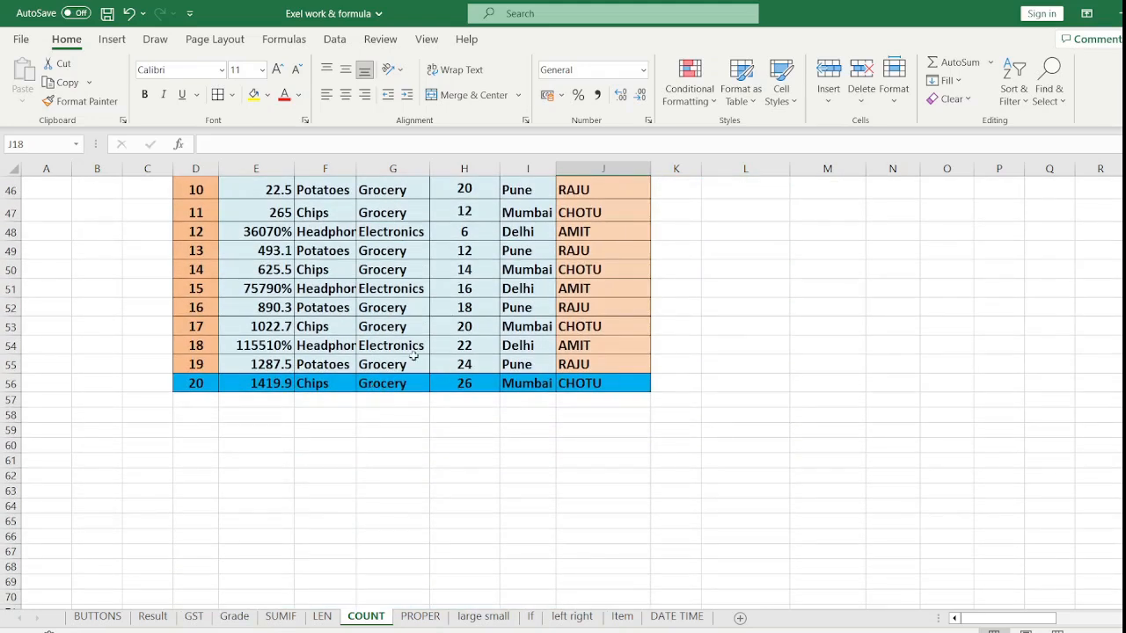
pyautogui.scroll(1, 312, 350)
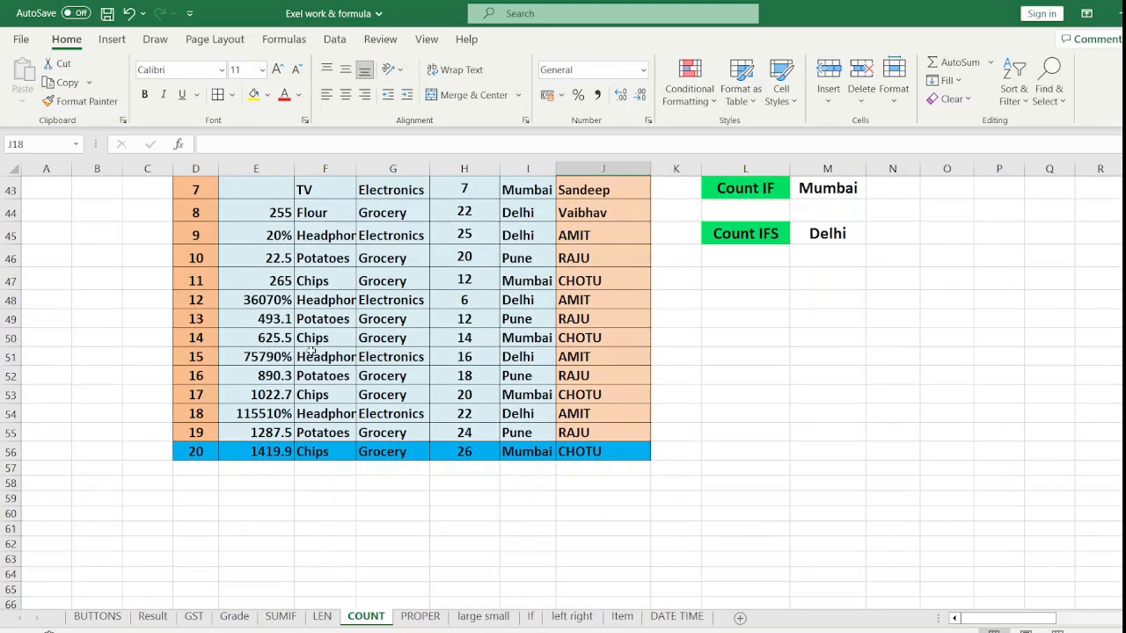
pyautogui.click(264, 355)
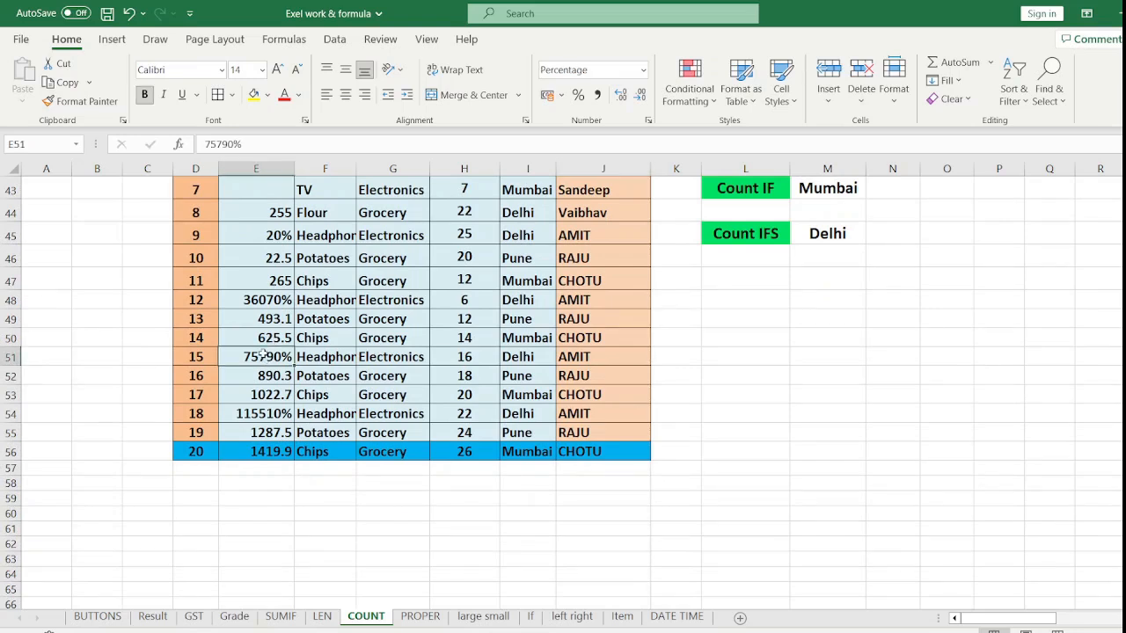
pyautogui.press('Delete')
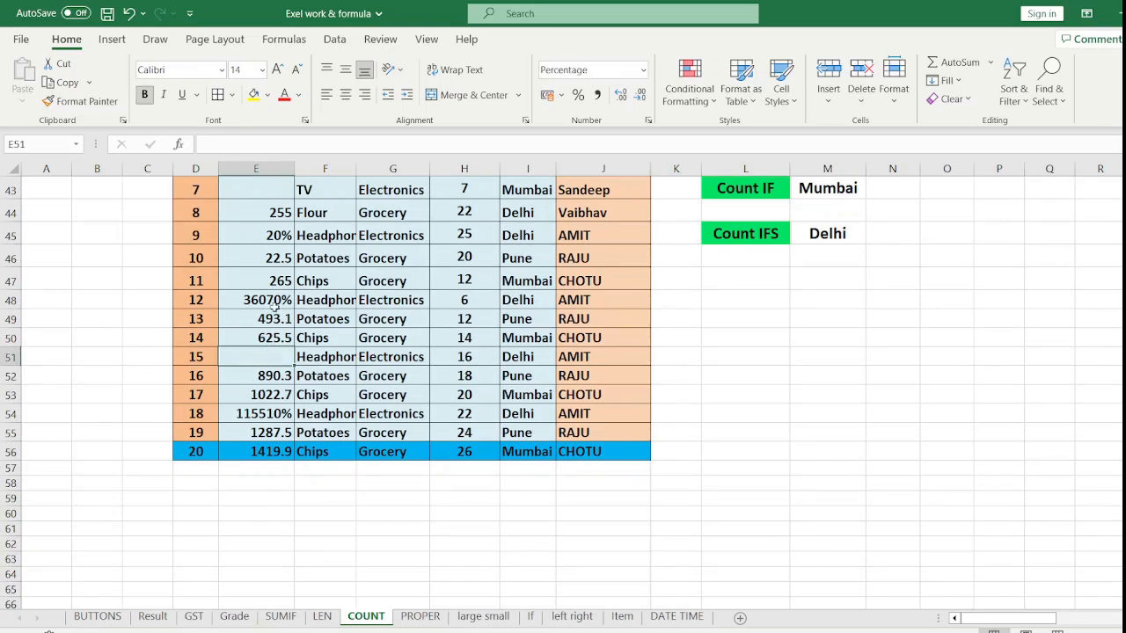
pyautogui.click(269, 299)
pyautogui.press('Delete')
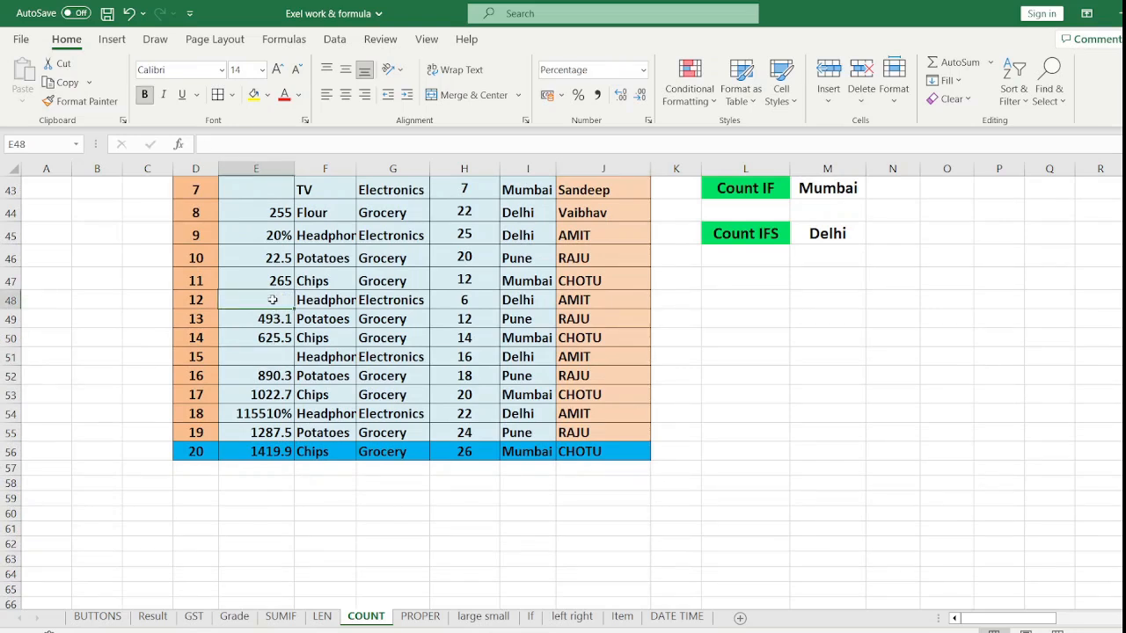
# Replace the DATA values in E53 and E54 with the text entries gtf and u, respectively
pyautogui.moveTo(268, 412); pyautogui.dragTo(268, 397)
pyautogui.press('Delete')
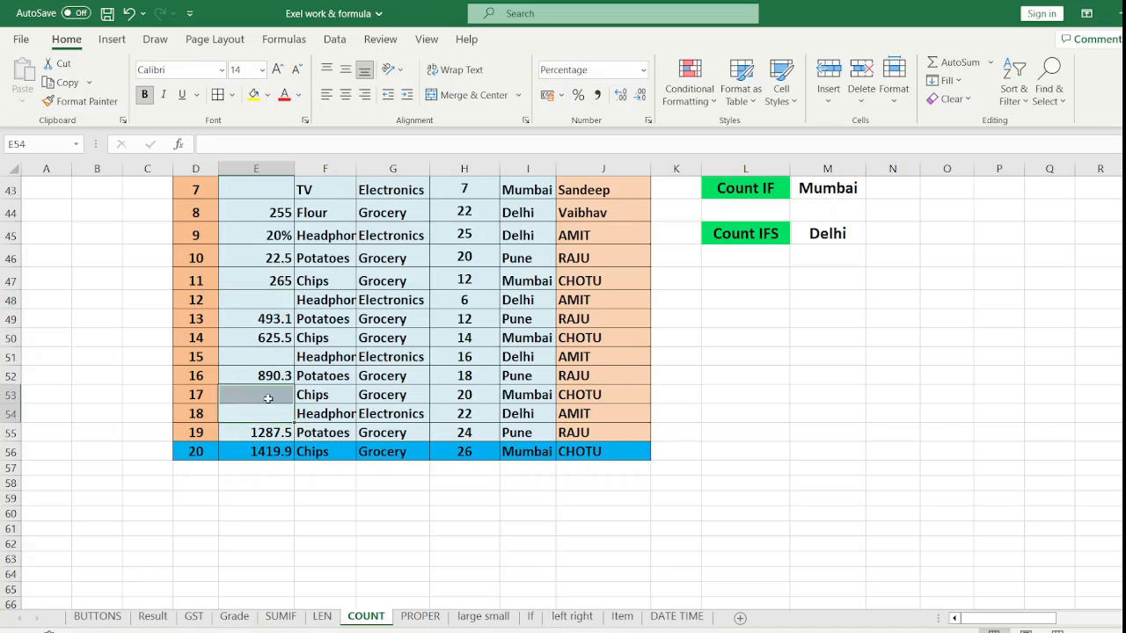
pyautogui.write('u')
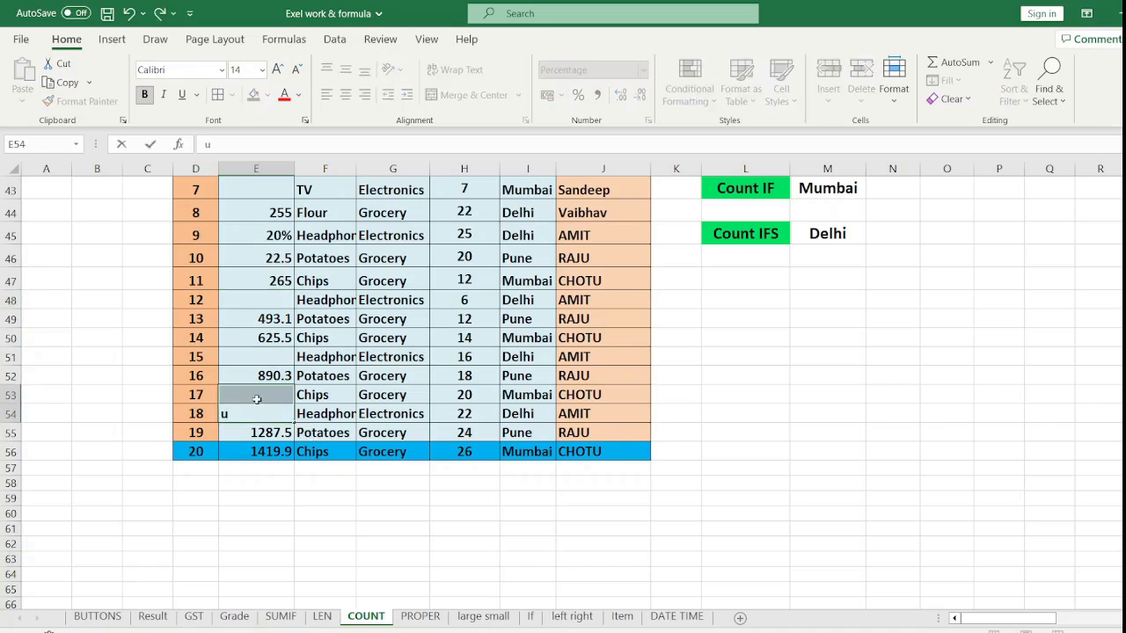
pyautogui.click(251, 396)
pyautogui.write('gtf')
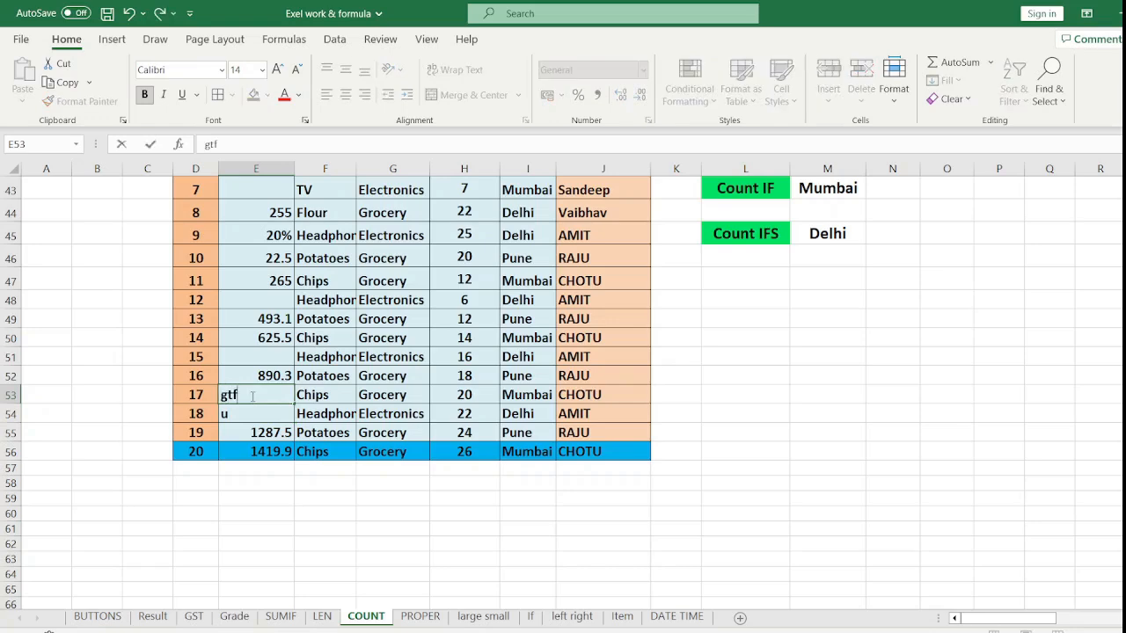
pyautogui.click(420, 497)
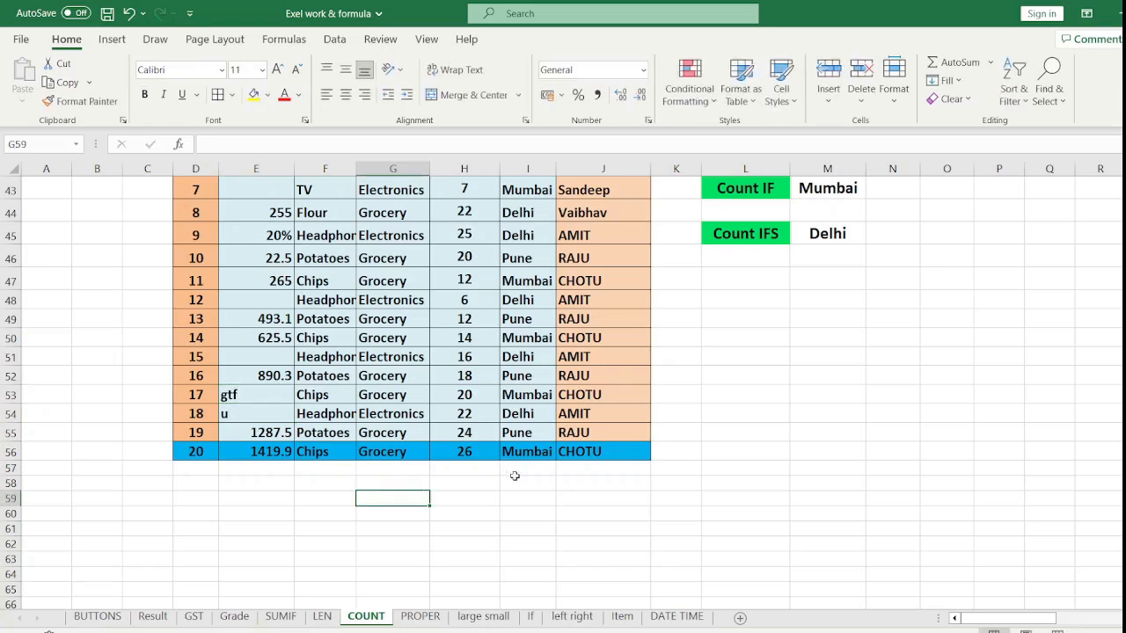
# Enter the formula =COUNT(E37:E56) in M37, beside the Count label, to count the numeric entries in the DATA column
pyautogui.scroll(3, 513, 475)
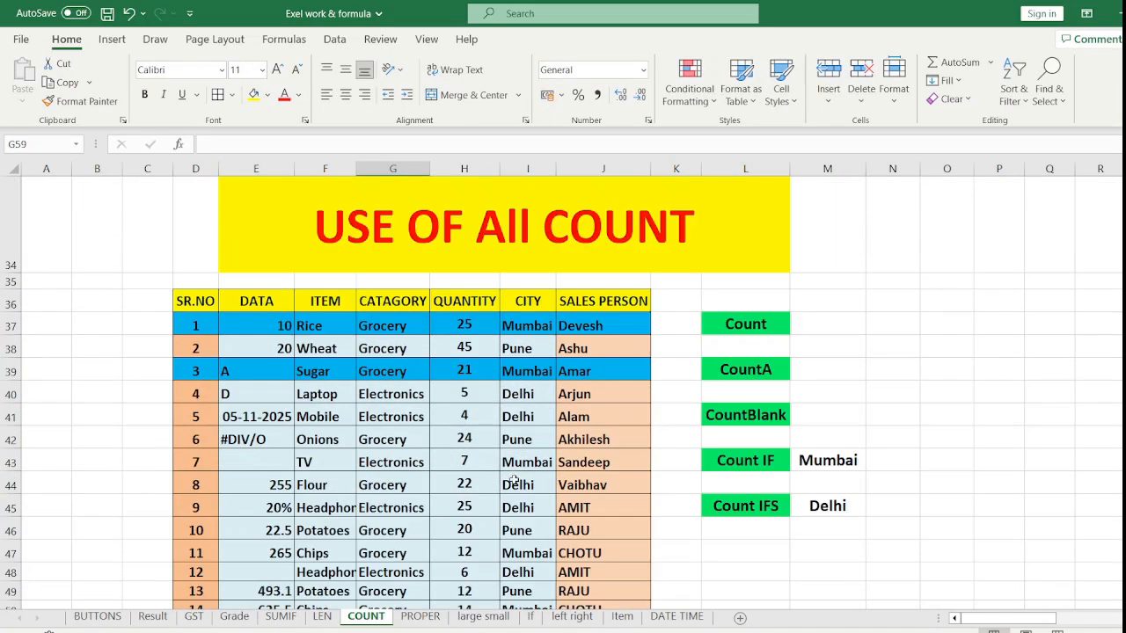
pyautogui.click(817, 325)
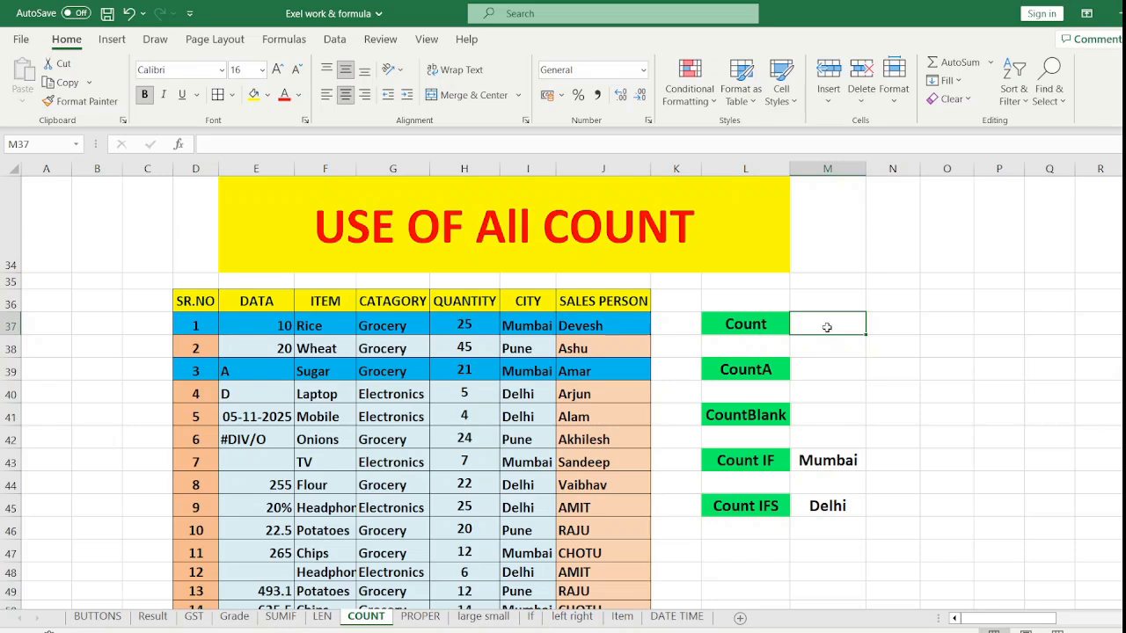
pyautogui.write('=')
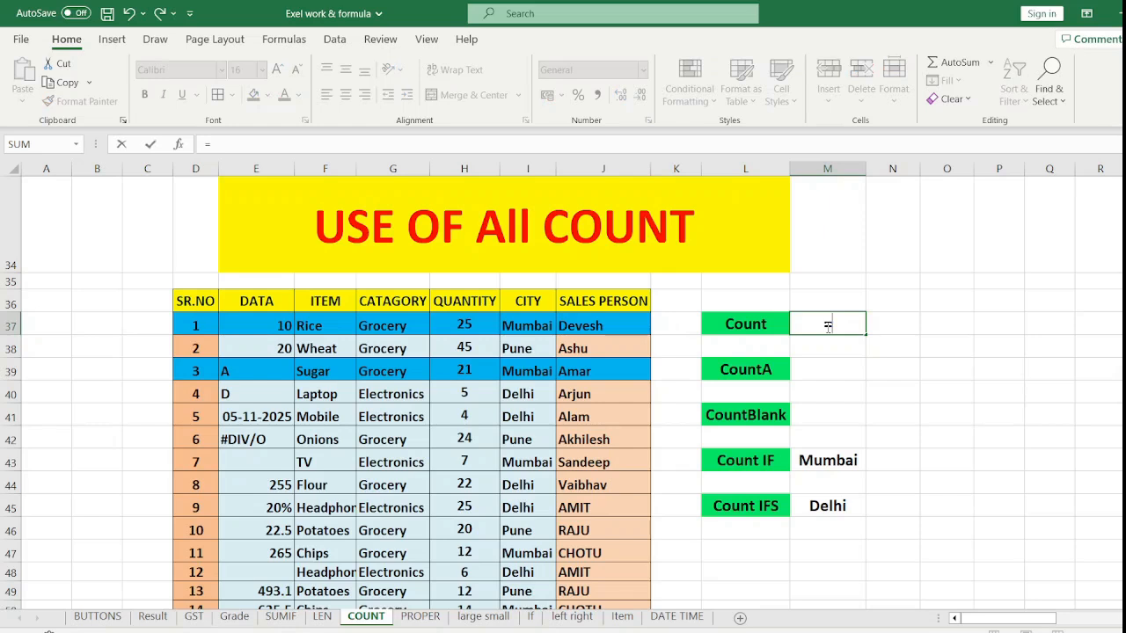
pyautogui.write('c')
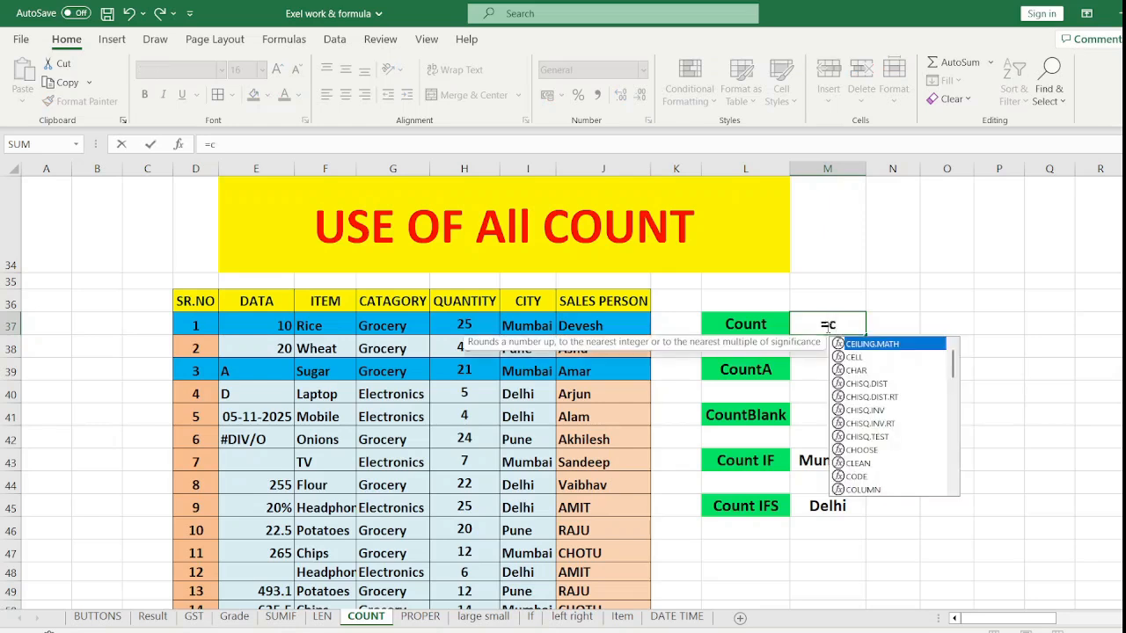
pyautogui.write('oun')
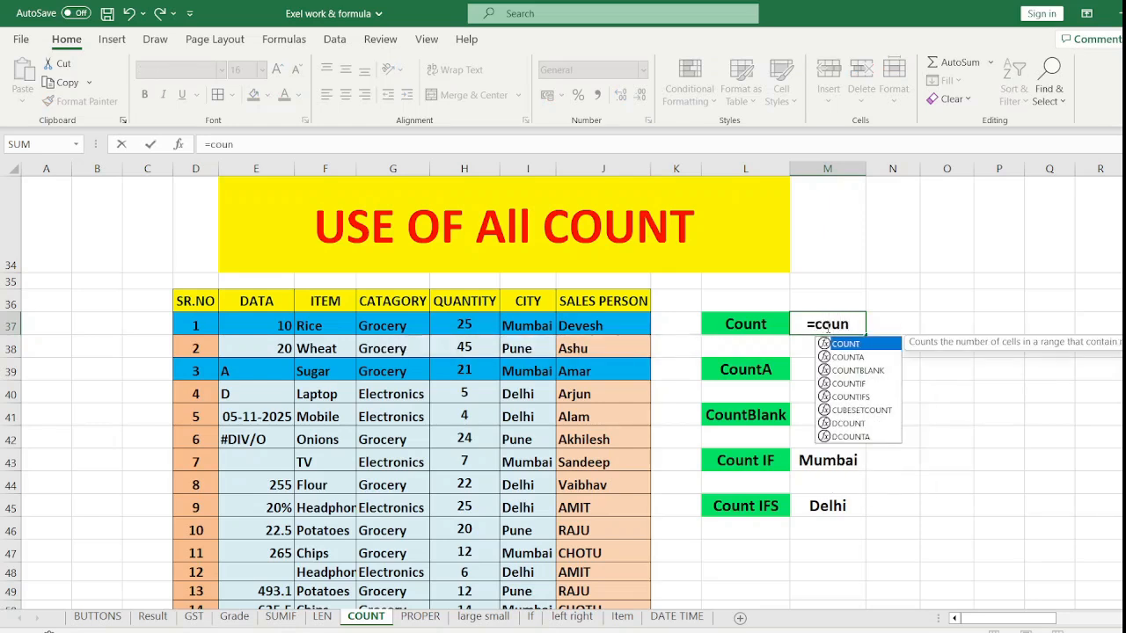
pyautogui.press('Tab')
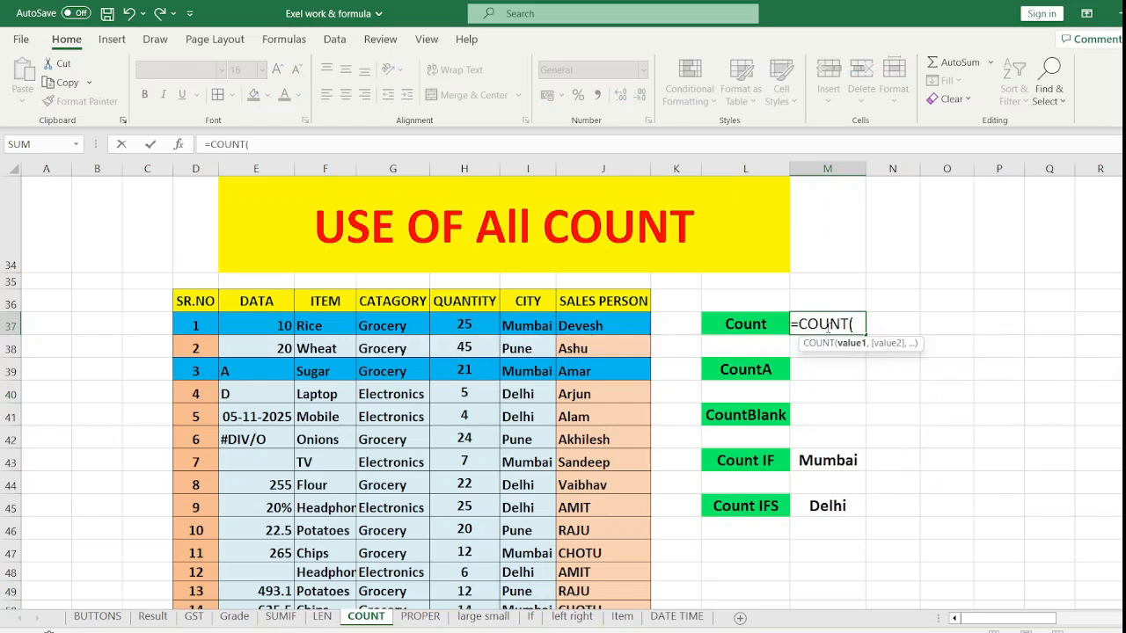
pyautogui.click(260, 321)
pyautogui.moveTo(260, 321); pyautogui.dragTo(267, 566)
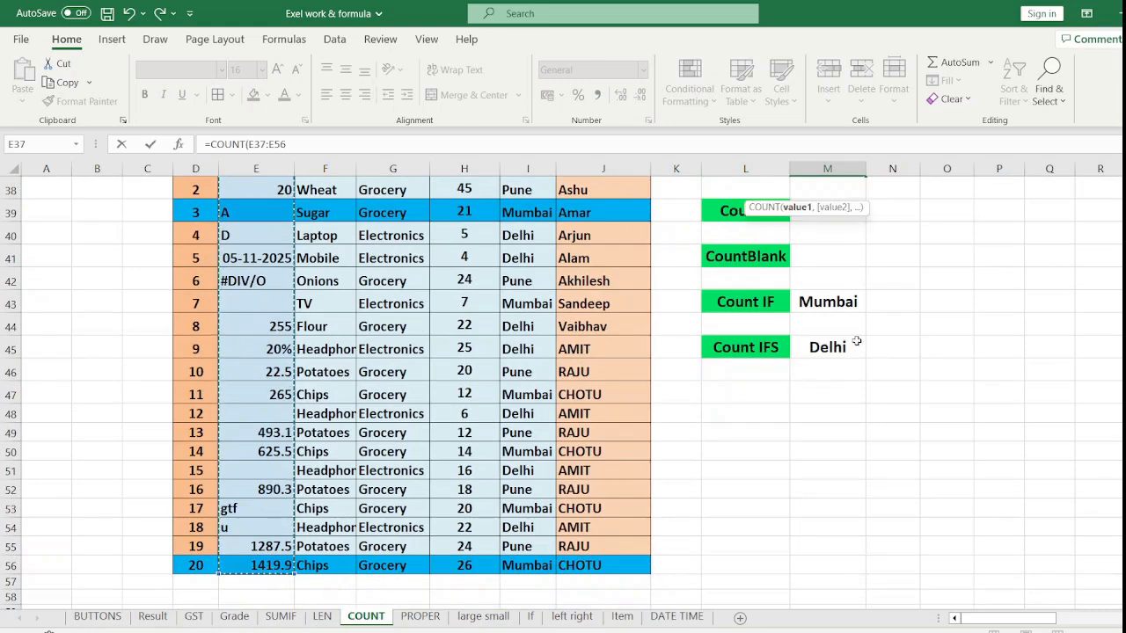
pyautogui.scroll(3, 803, 350)
pyautogui.scroll(-1, 791, 379)
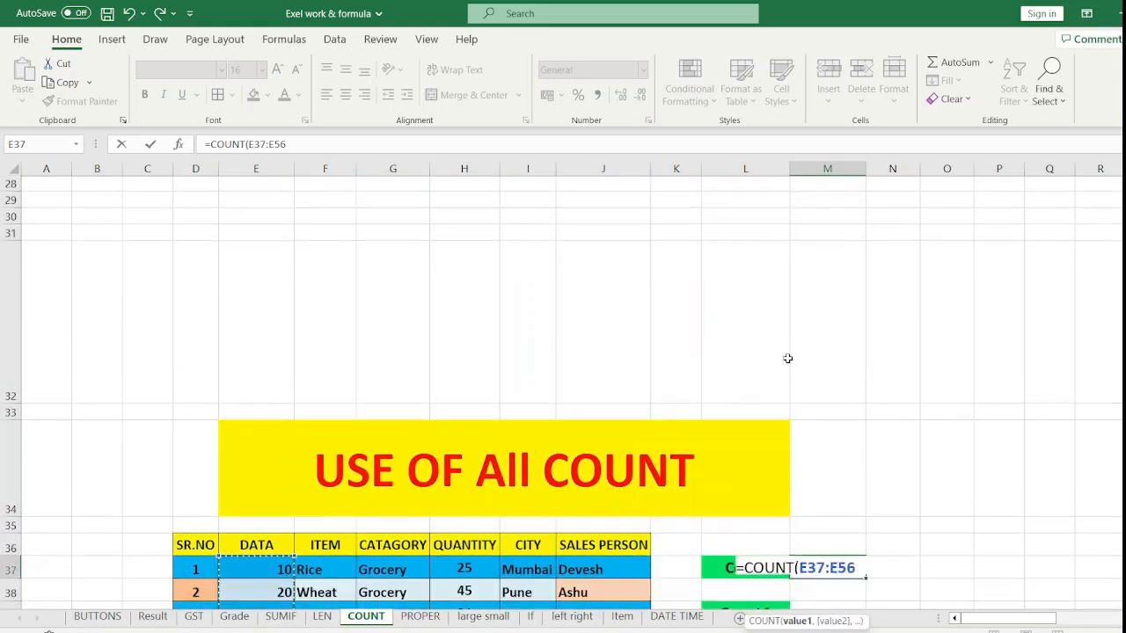
pyautogui.scroll(-1, 787, 403)
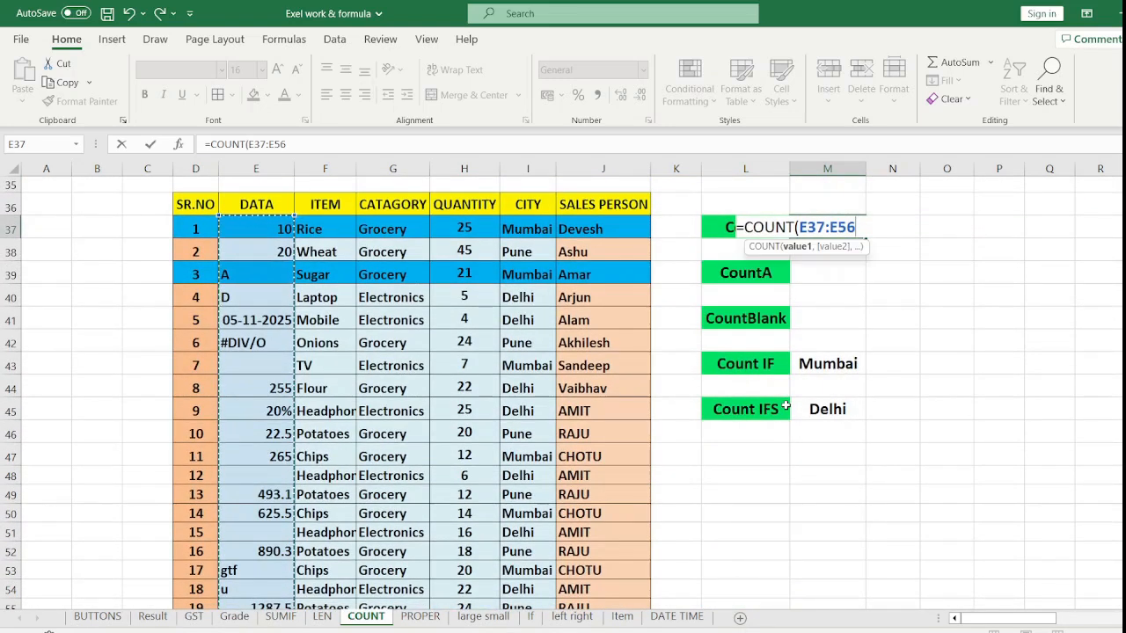
pyautogui.write(')')
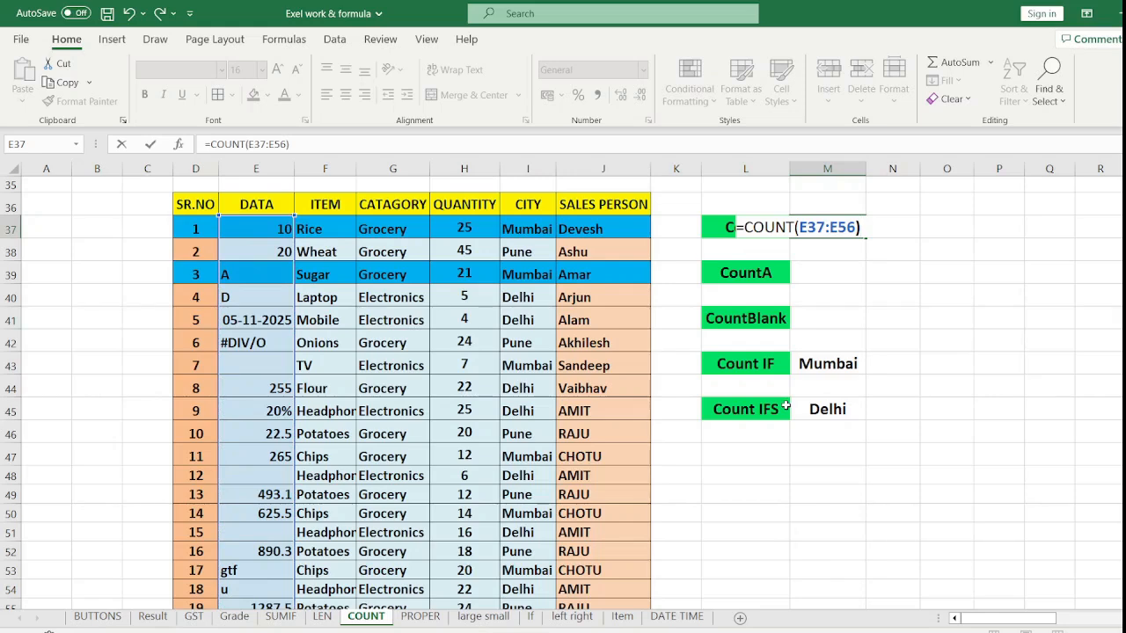
pyautogui.press('Return')
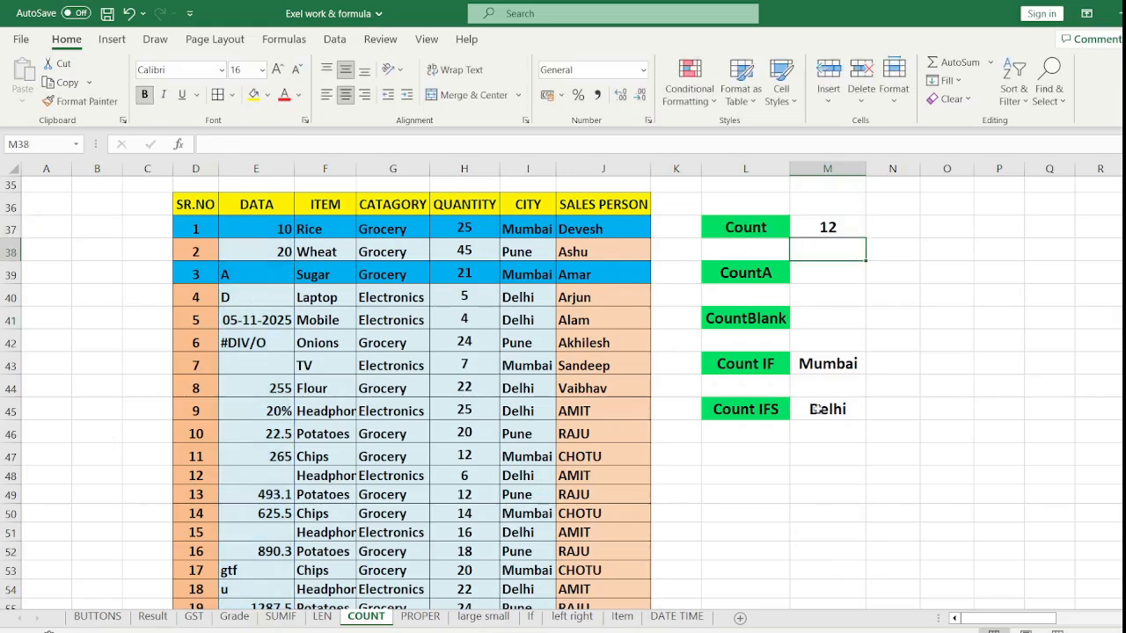
# Clear the DATA value in E44 on the Flour row to test the COUNT formula
pyautogui.scroll(-3, 260, 266)
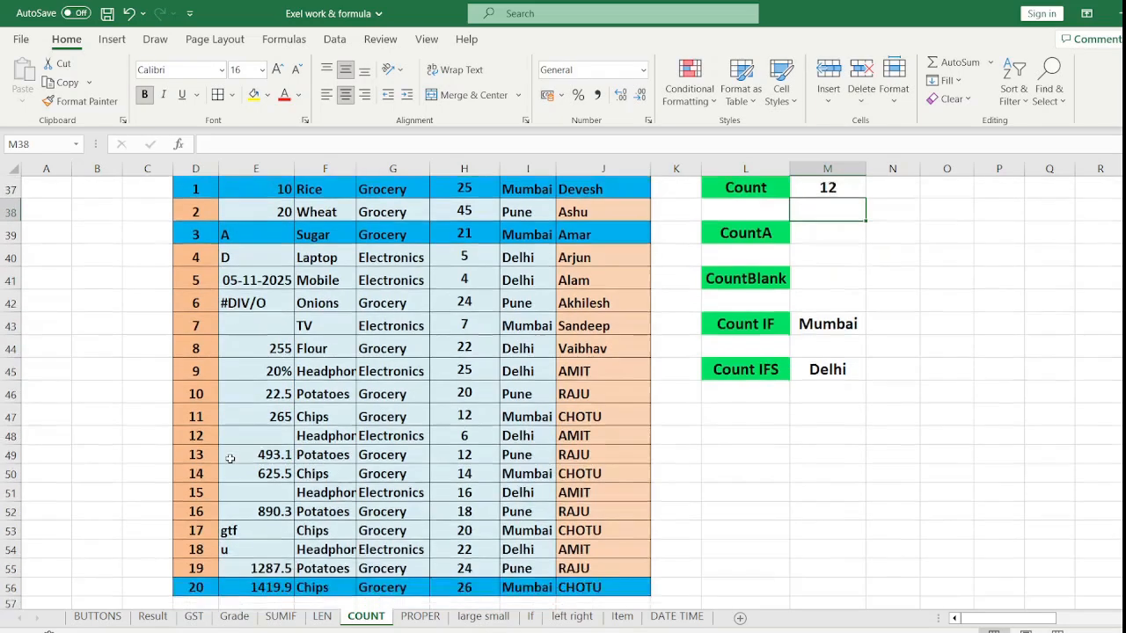
pyautogui.scroll(2, 264, 410)
pyautogui.scroll(5, 733, 372)
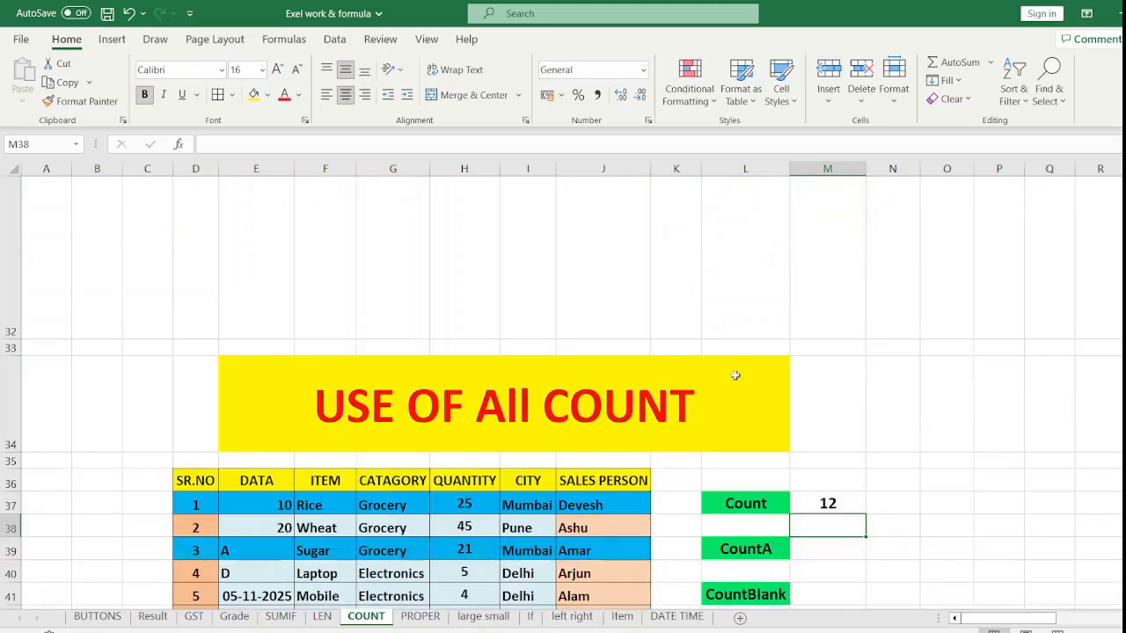
pyautogui.scroll(-4, 840, 488)
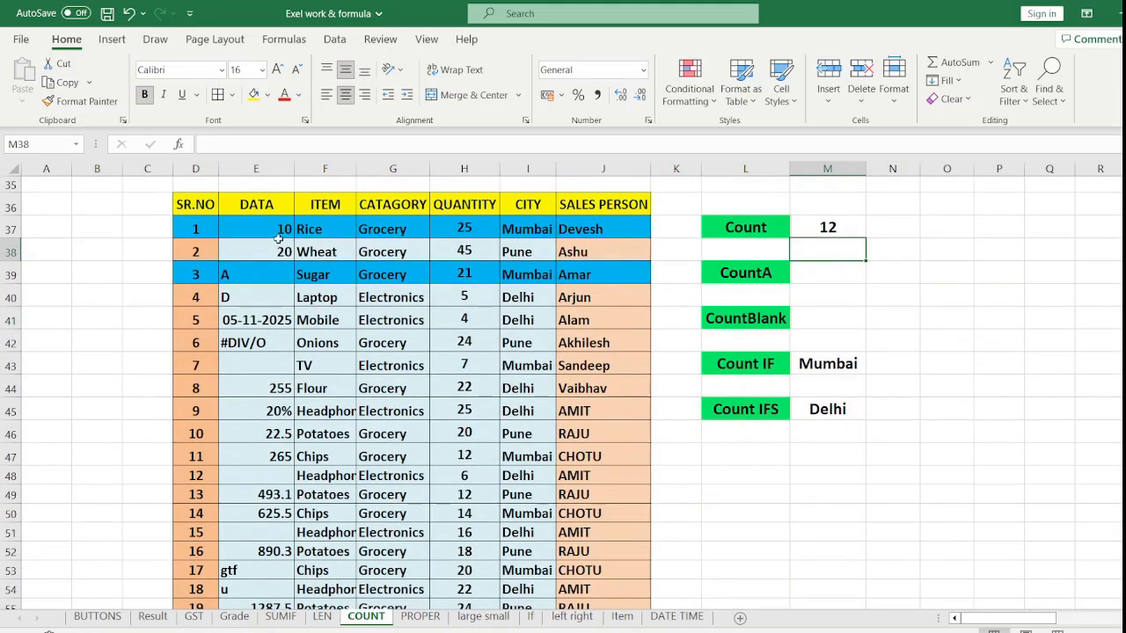
pyautogui.click(275, 389)
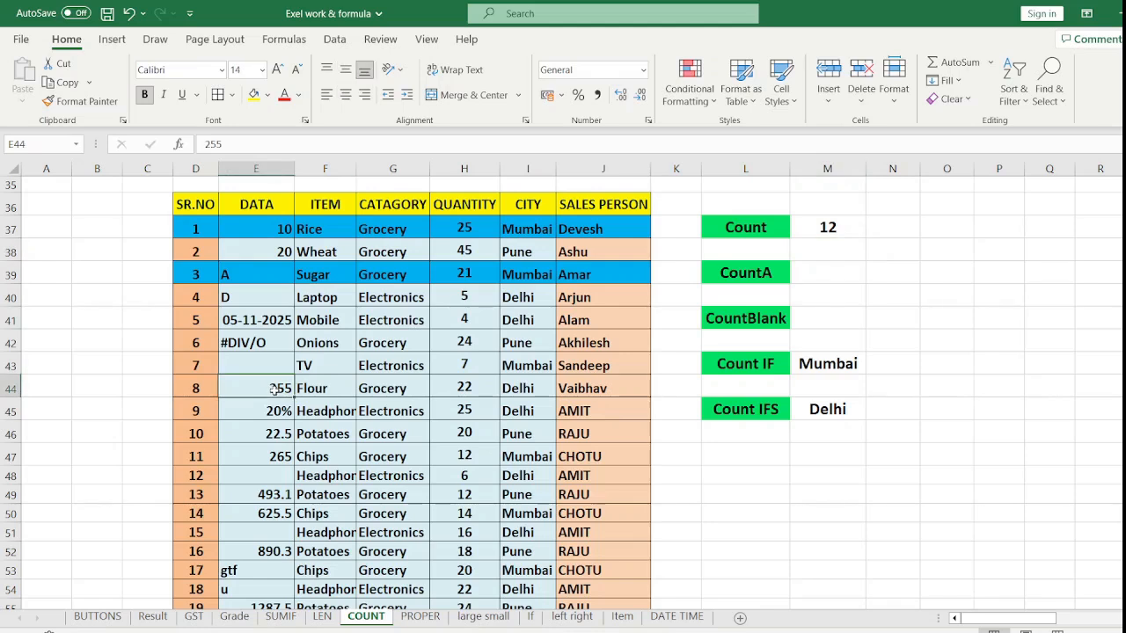
pyautogui.press('Delete')
# Enter 98 in E43 and 87 in E44 of the DATA column
pyautogui.click(271, 362)
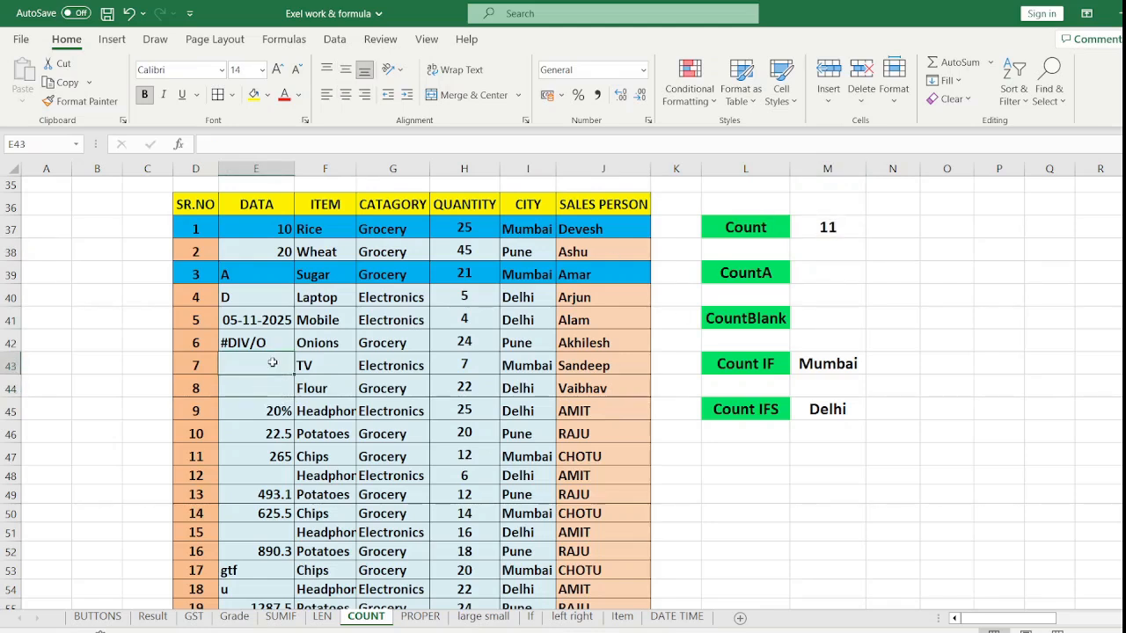
pyautogui.write('98')
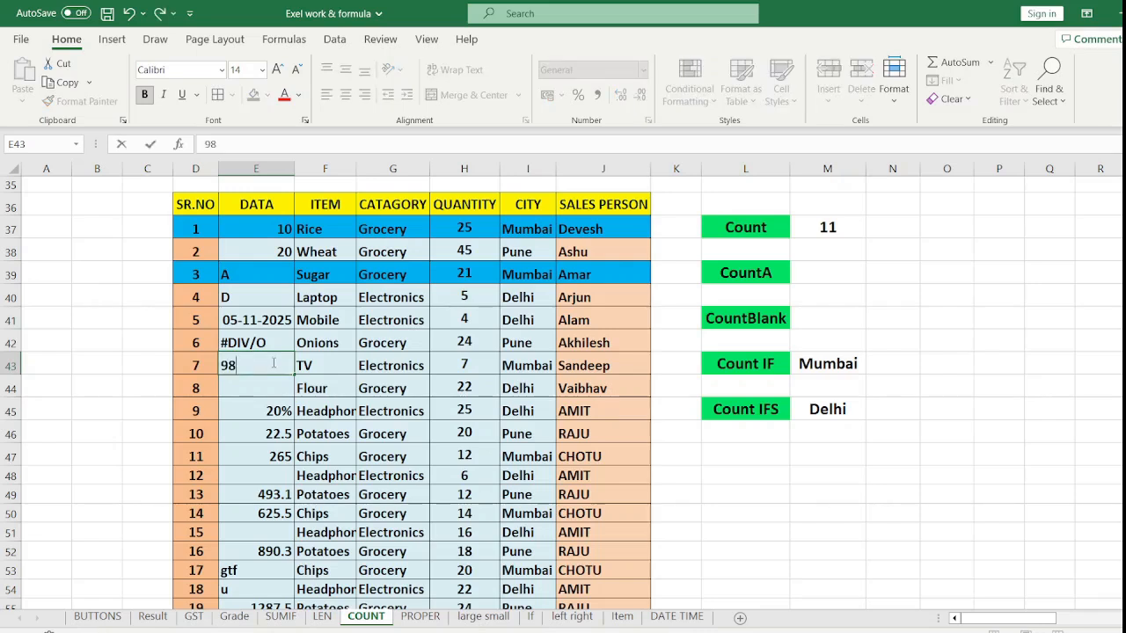
pyautogui.press('Return')
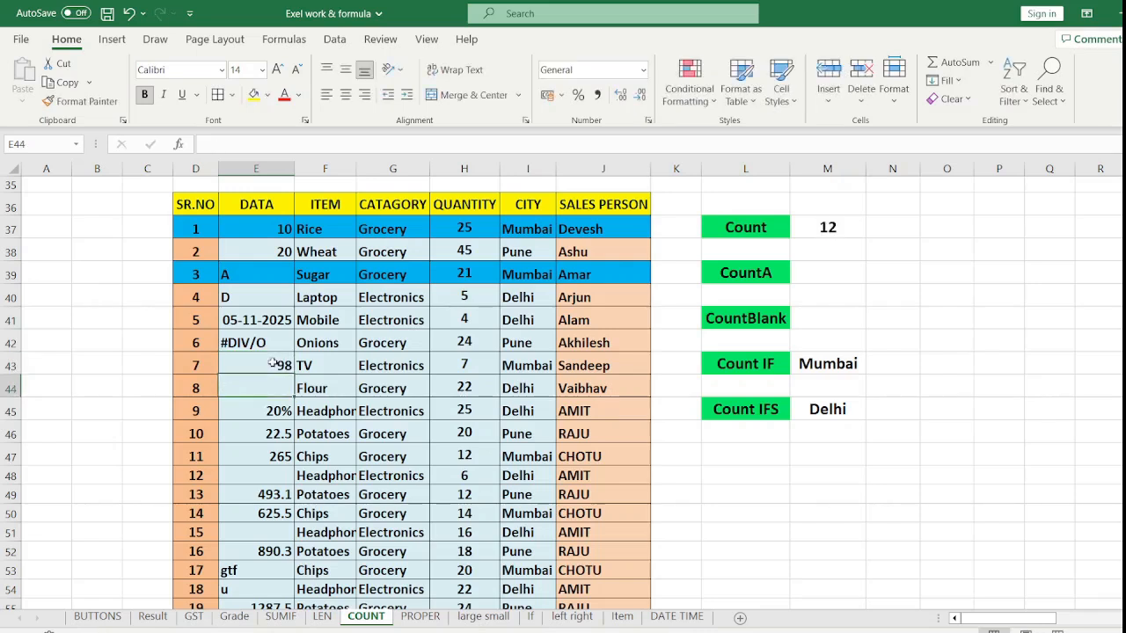
pyautogui.write('8')
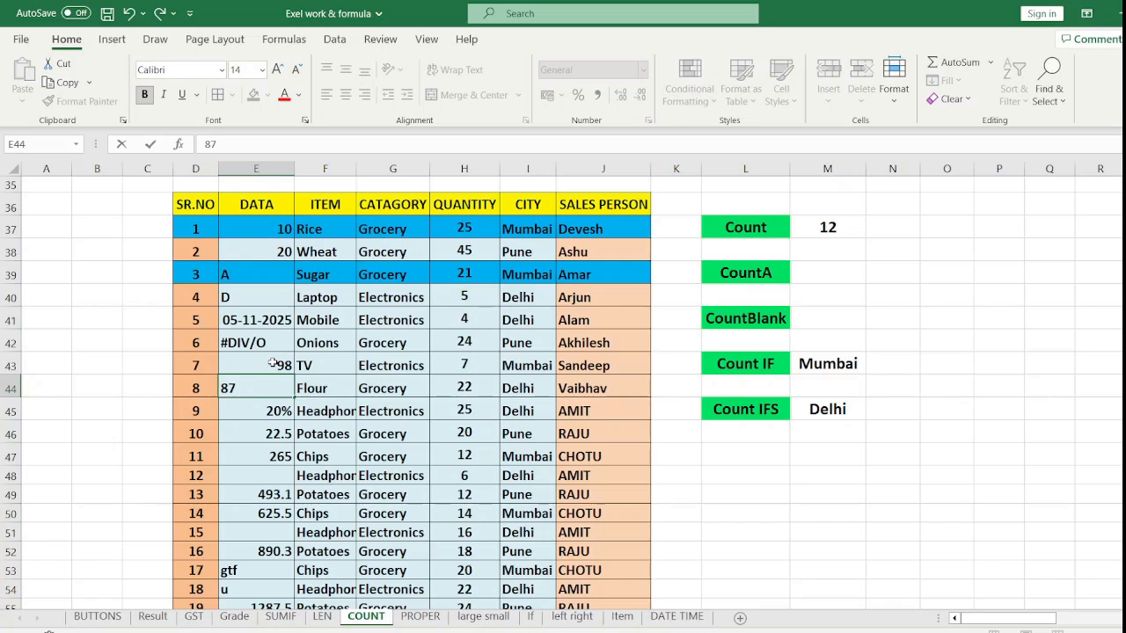
pyautogui.write('7')
pyautogui.press('Return')
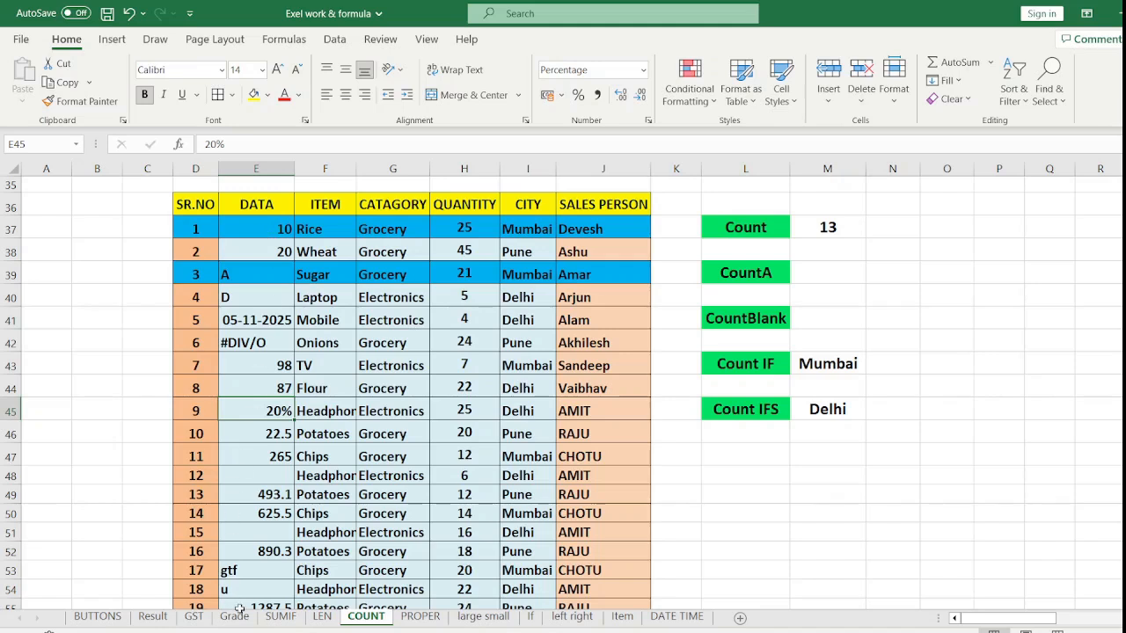
# Enter the formula =COUNT(D37:J56) in N37 to count the numeric entries across the whole sales table
pyautogui.click(900, 231)
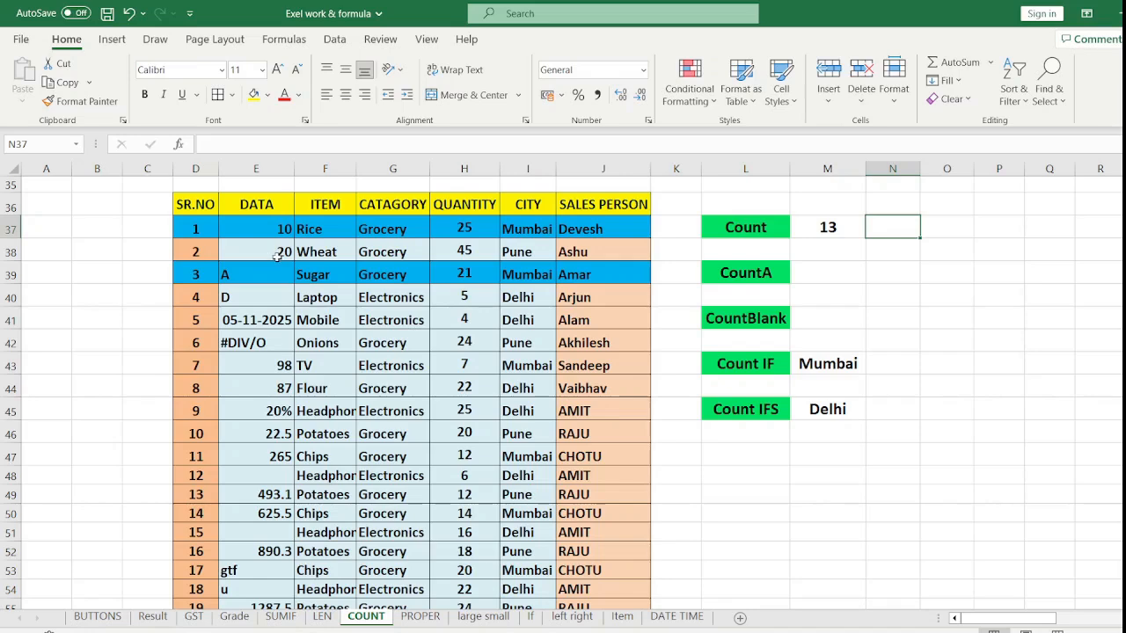
pyautogui.scroll(4, 277, 254)
pyautogui.scroll(-4, 511, 431)
pyautogui.write('=')
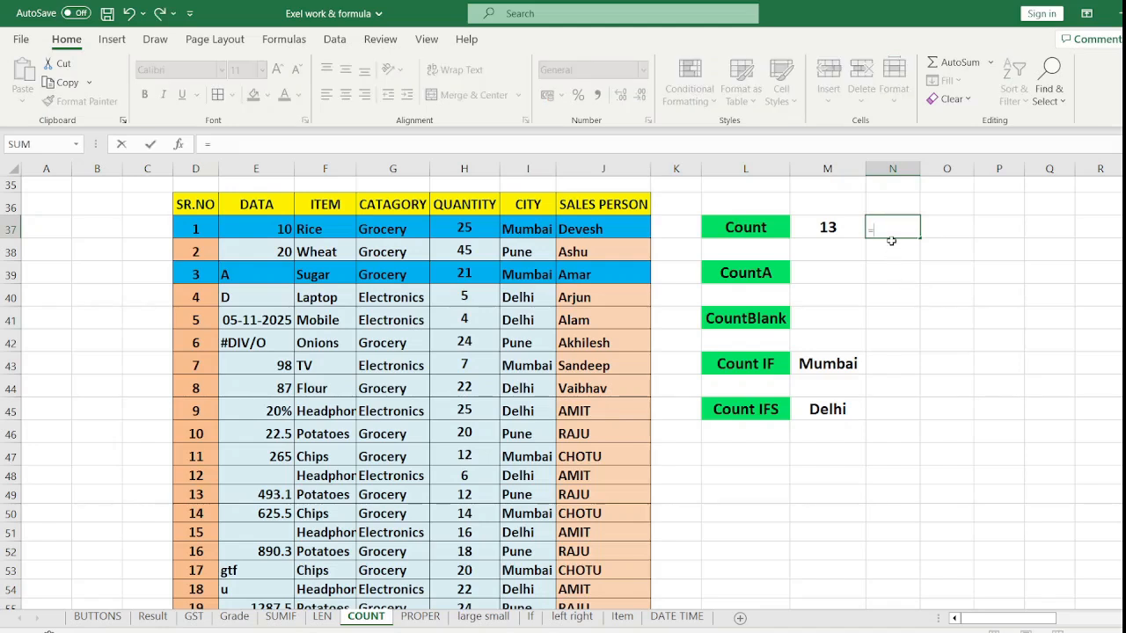
pyautogui.write('c')
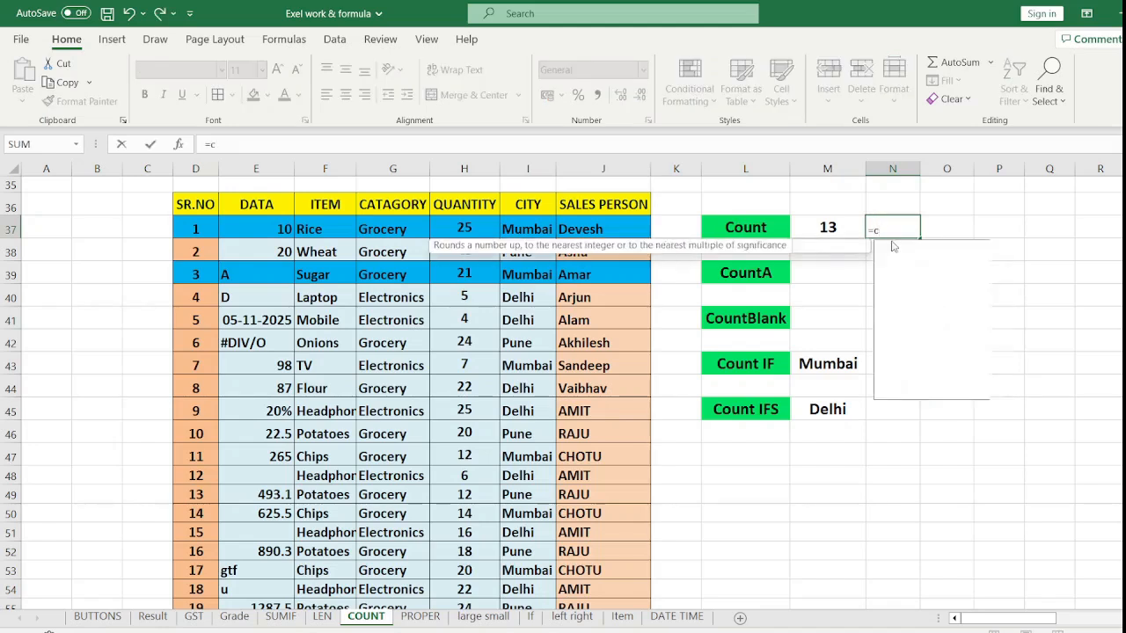
pyautogui.write('ount')
pyautogui.doubleClick(893, 247)
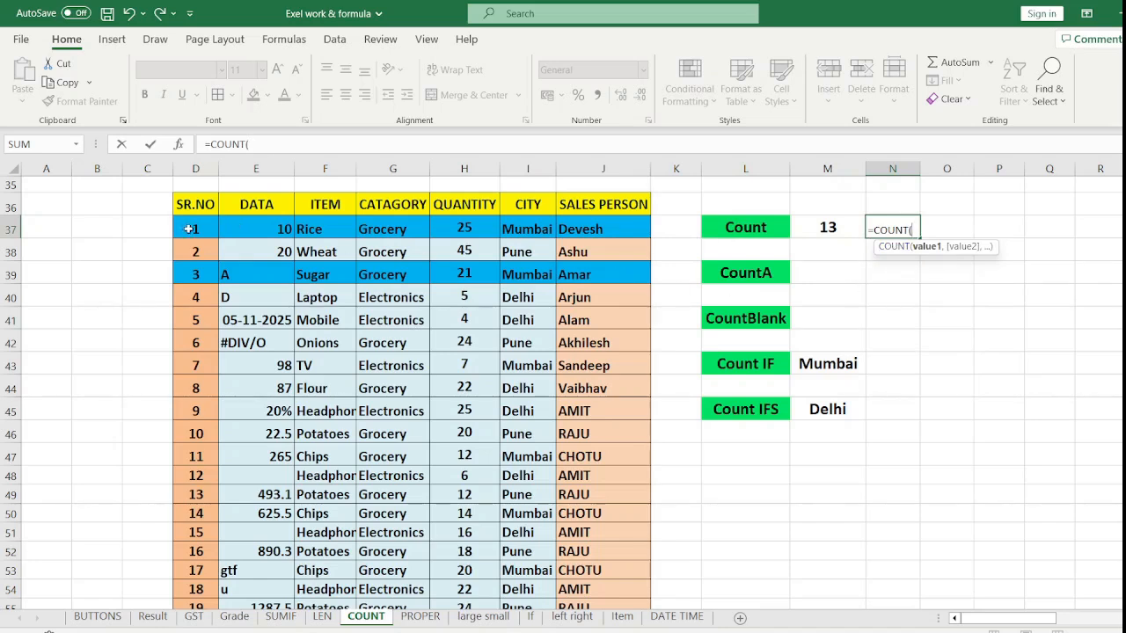
pyautogui.moveTo(189, 229); pyautogui.dragTo(587, 568)
pyautogui.scroll(2, 686, 440)
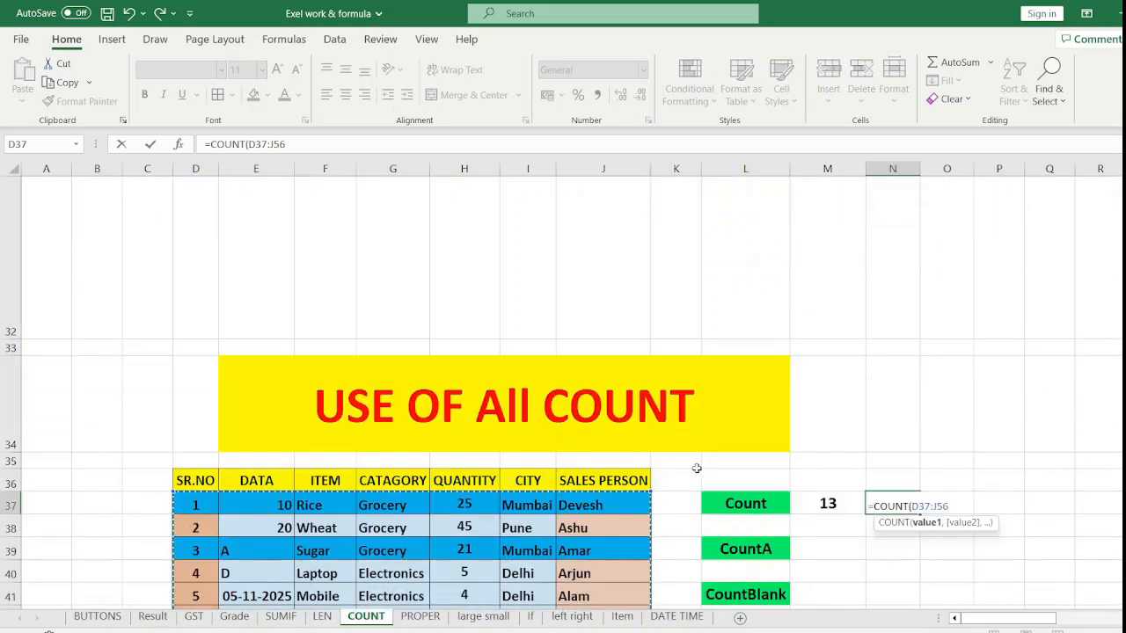
pyautogui.scroll(-1, 696, 468)
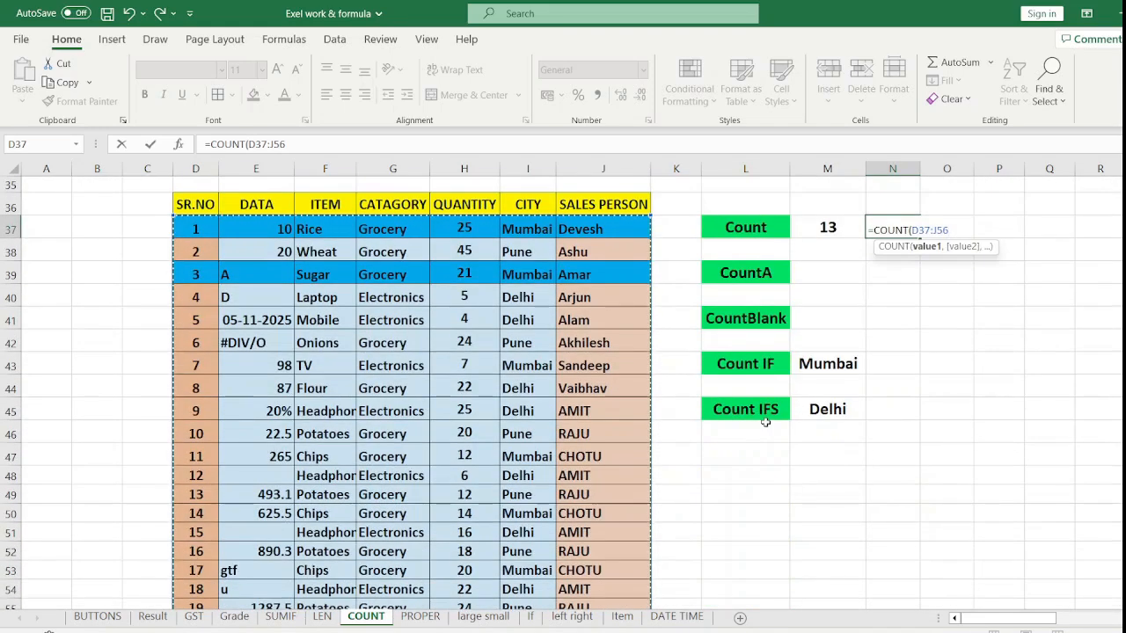
pyautogui.write(')')
pyautogui.press('Return')
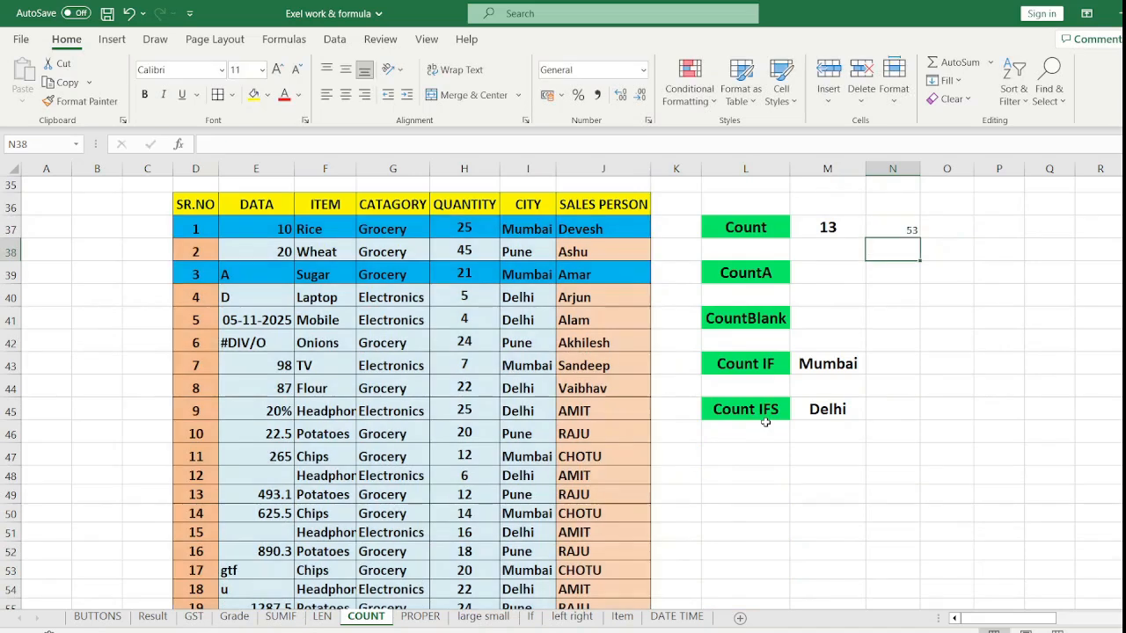
# Format N37:N45 in bold at font size 18
pyautogui.moveTo(904, 231); pyautogui.dragTo(901, 405)
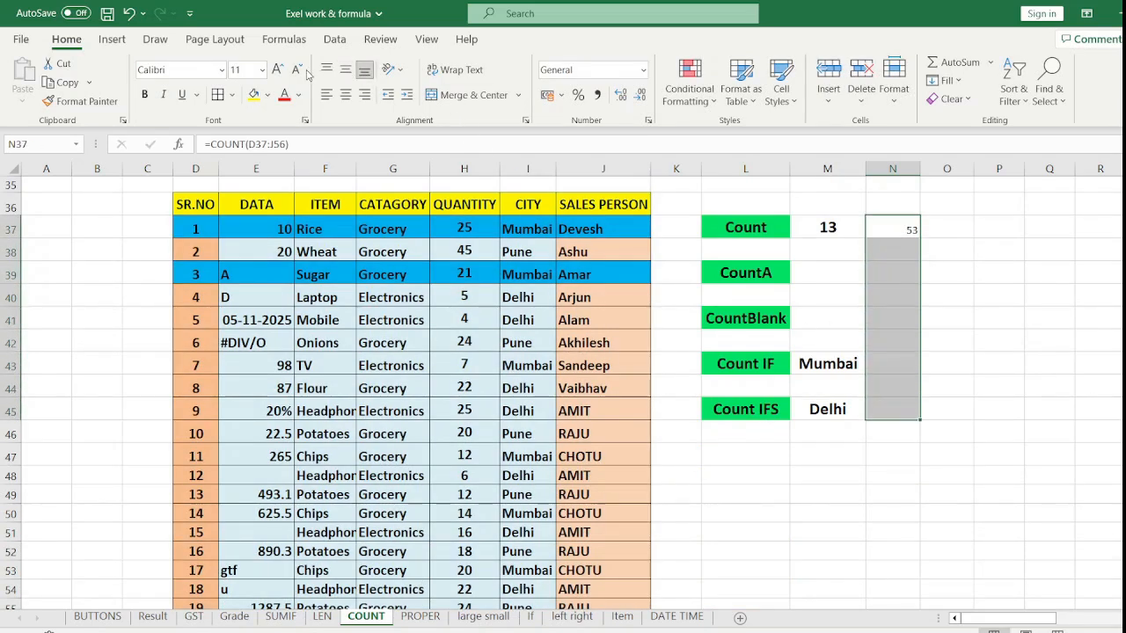
pyautogui.click(277, 68)
pyautogui.click(277, 69)
pyautogui.click(277, 69)
pyautogui.click(277, 68)
pyautogui.click(277, 68)
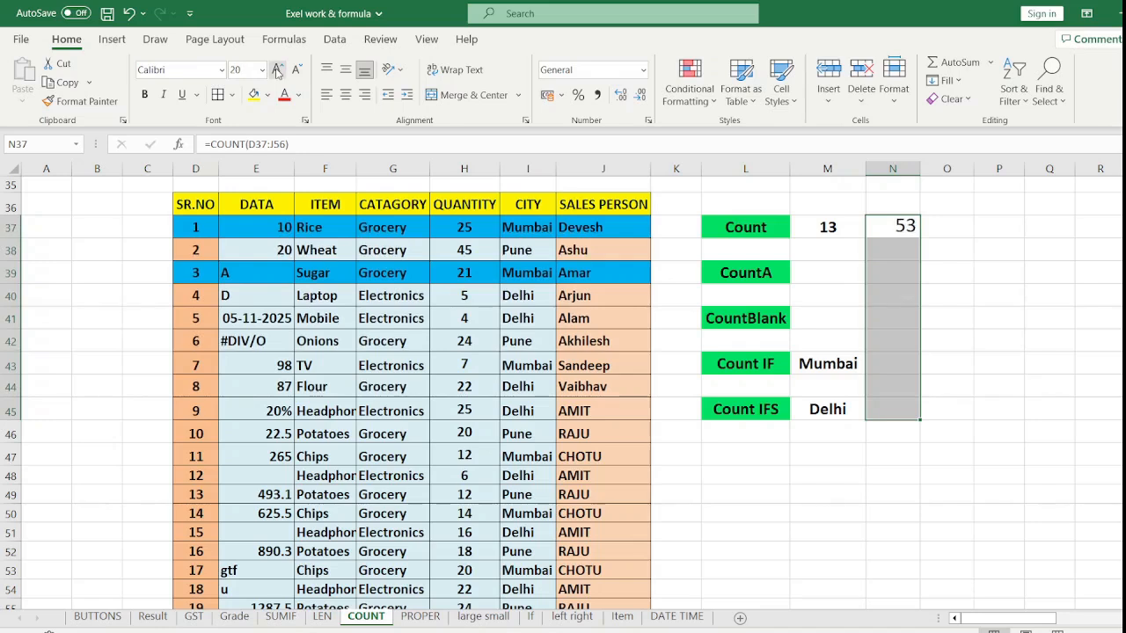
pyautogui.click(296, 70)
pyautogui.click(145, 94)
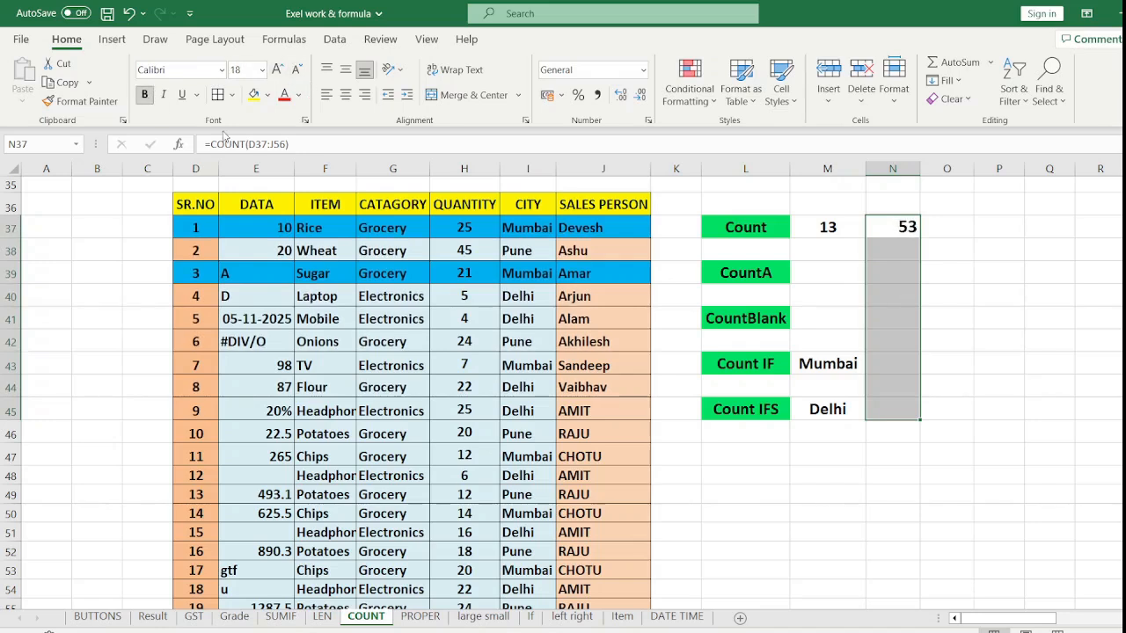
pyautogui.click(990, 273)
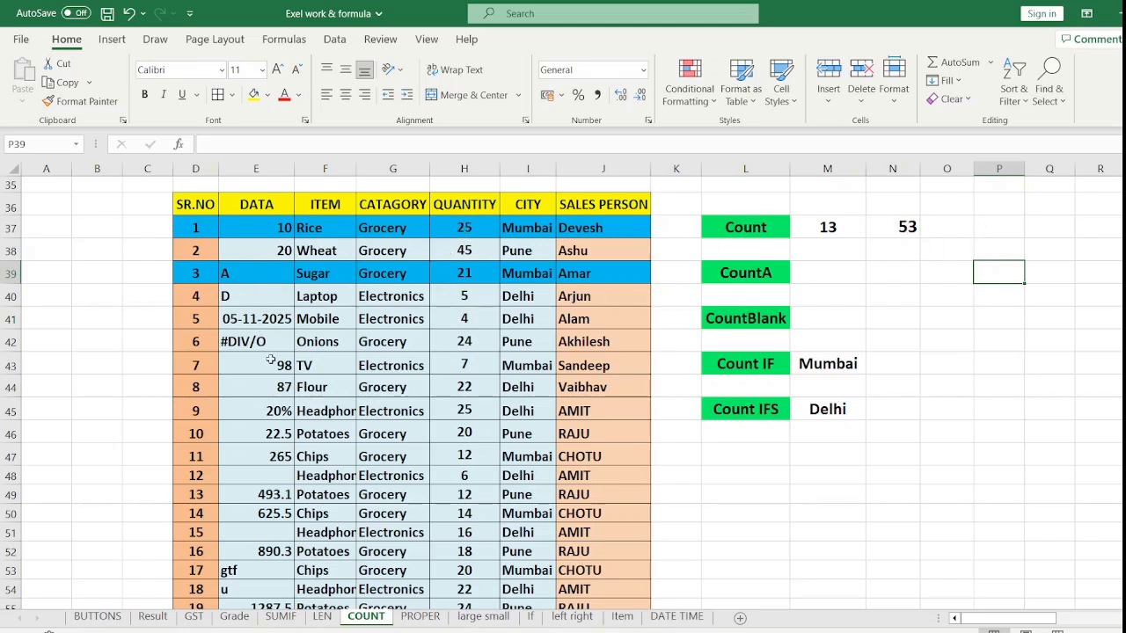
# Clear the date in E41 on the Mobile row to test both COUNT formulas, and undo the deletion
pyautogui.click(257, 322)
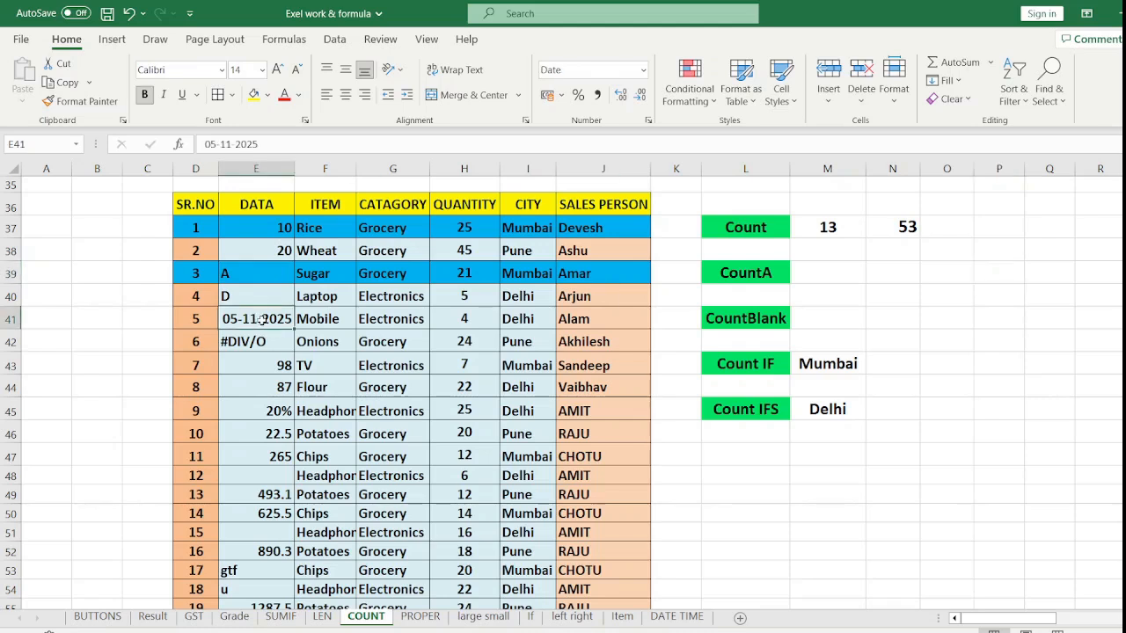
pyautogui.press('Delete')
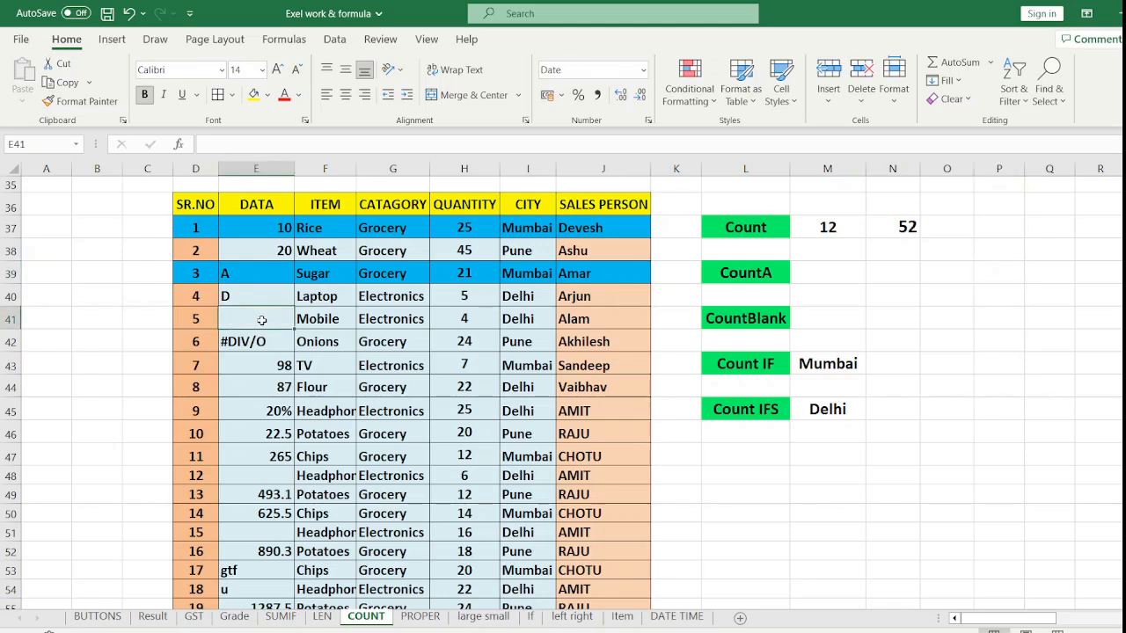
pyautogui.click(129, 13)
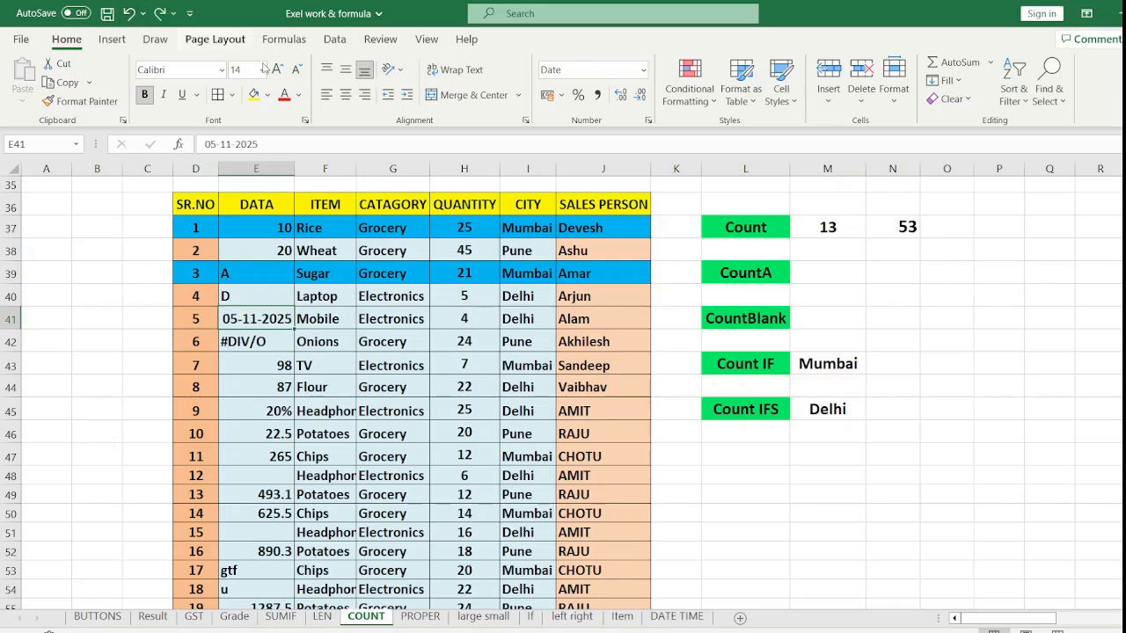
# Enter the formula =COUNTA(E37:E56) in M39, beside the CountA label, to count the non-empty cells in the DATA column
pyautogui.click(809, 273)
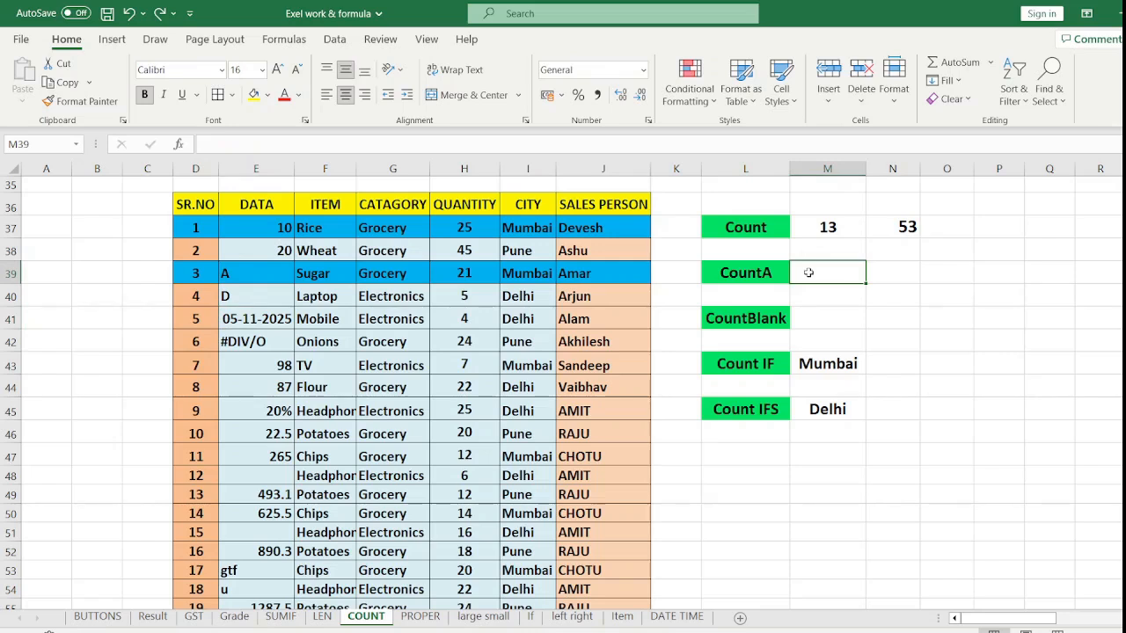
pyautogui.write('=count')
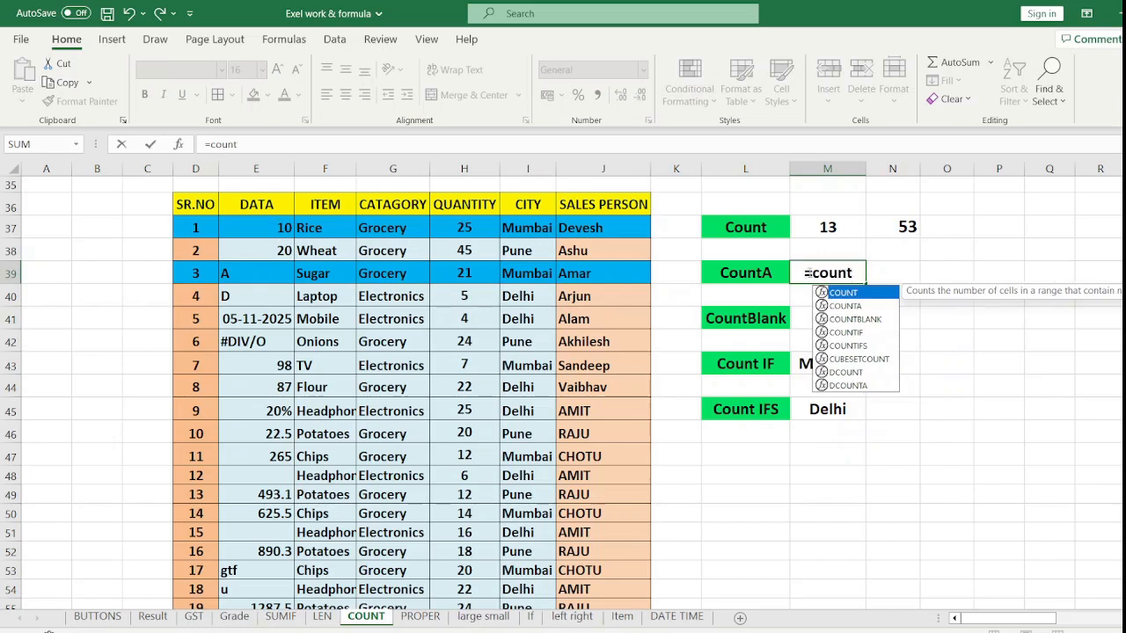
pyautogui.write('a')
pyautogui.press('Tab')
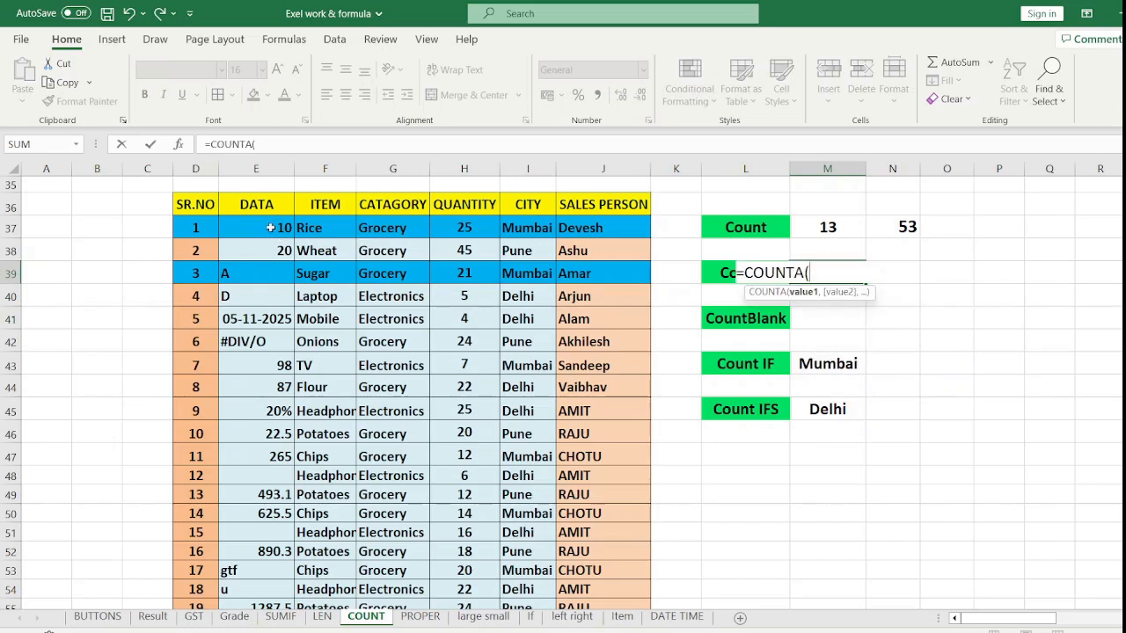
pyautogui.moveTo(268, 227); pyautogui.dragTo(260, 606)
pyautogui.moveTo(266, 568); pyautogui.dragTo(265, 568)
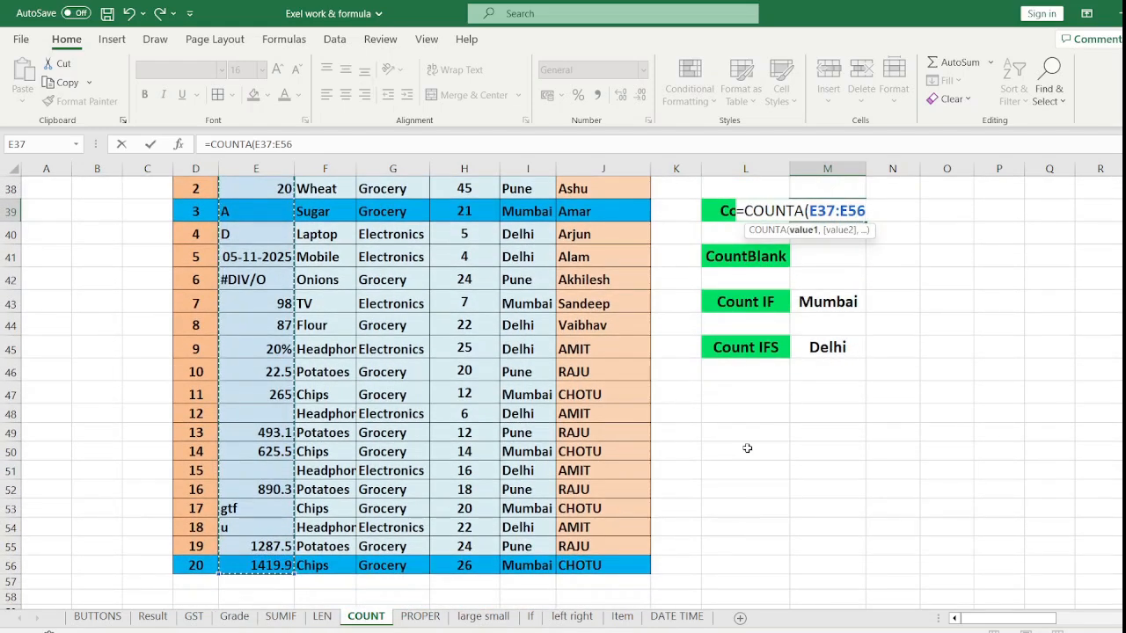
pyautogui.write(')')
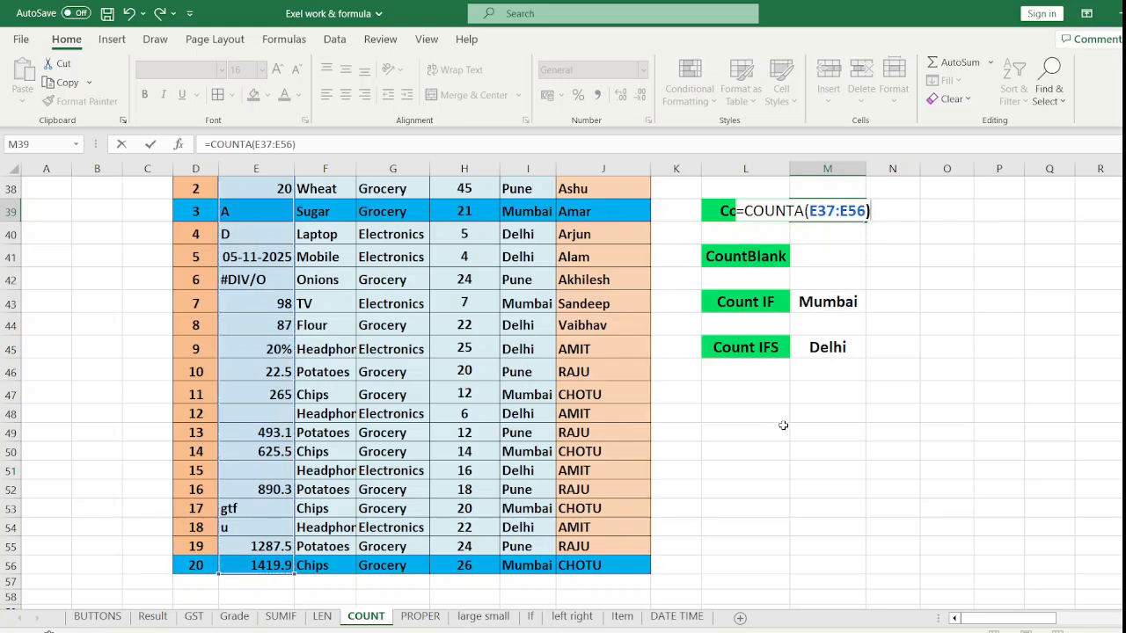
pyautogui.press('Return')
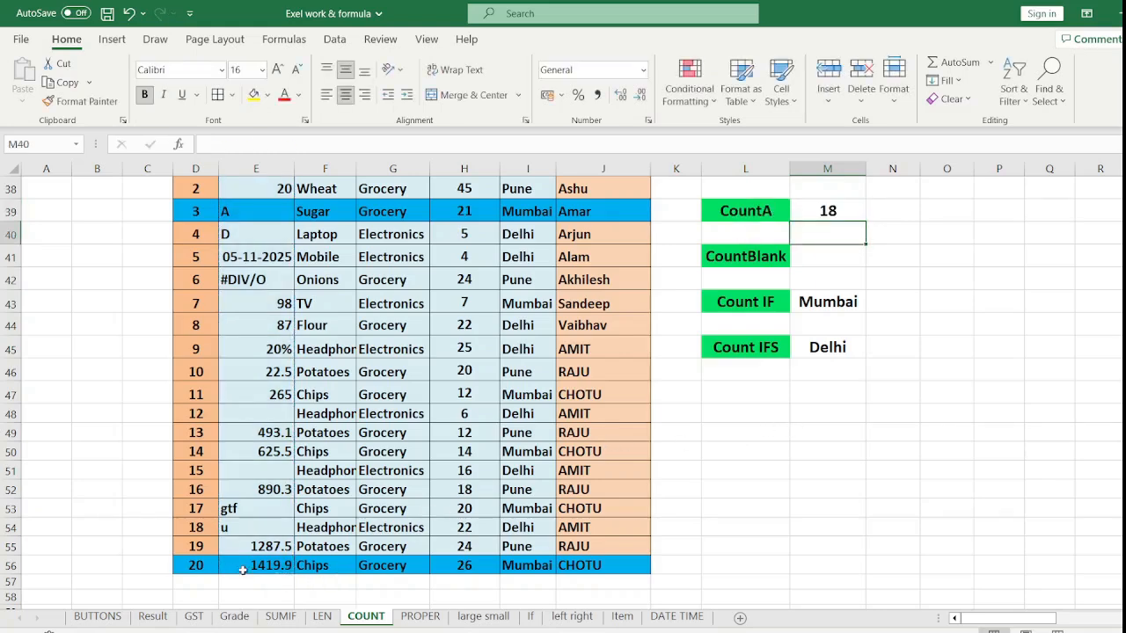
pyautogui.scroll(1, 242, 570)
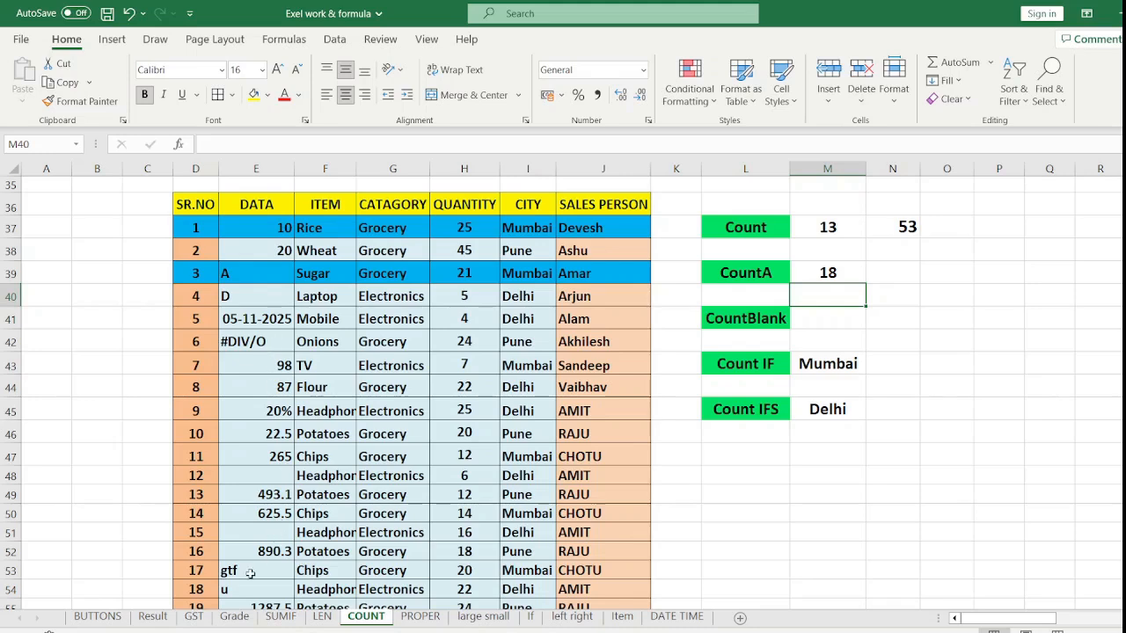
pyautogui.scroll(-1, 250, 570)
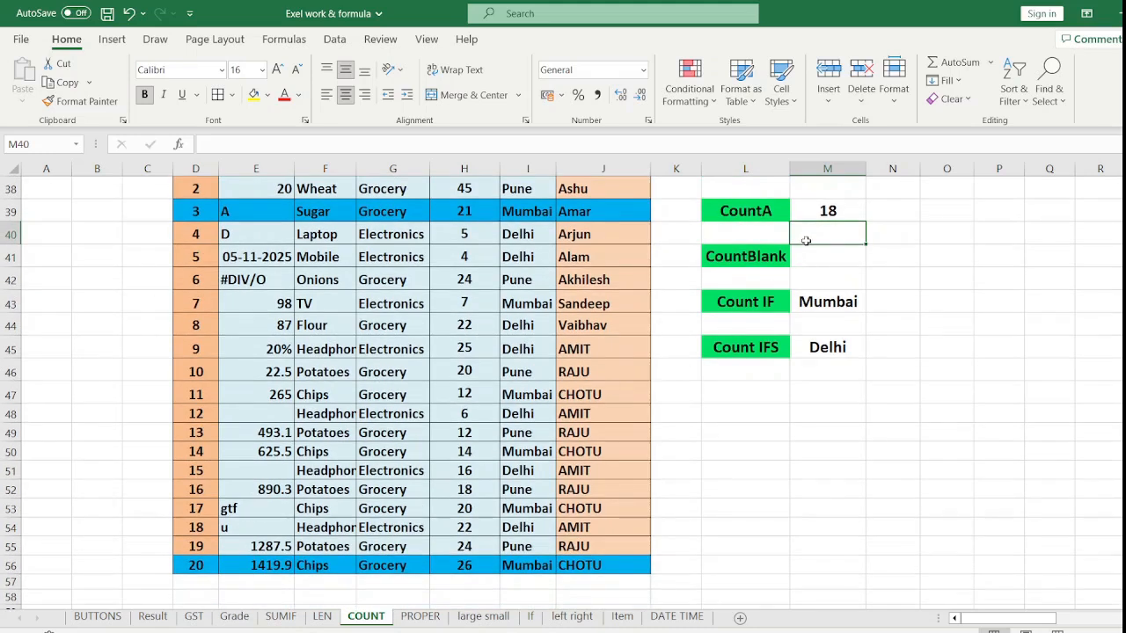
pyautogui.scroll(1, 809, 238)
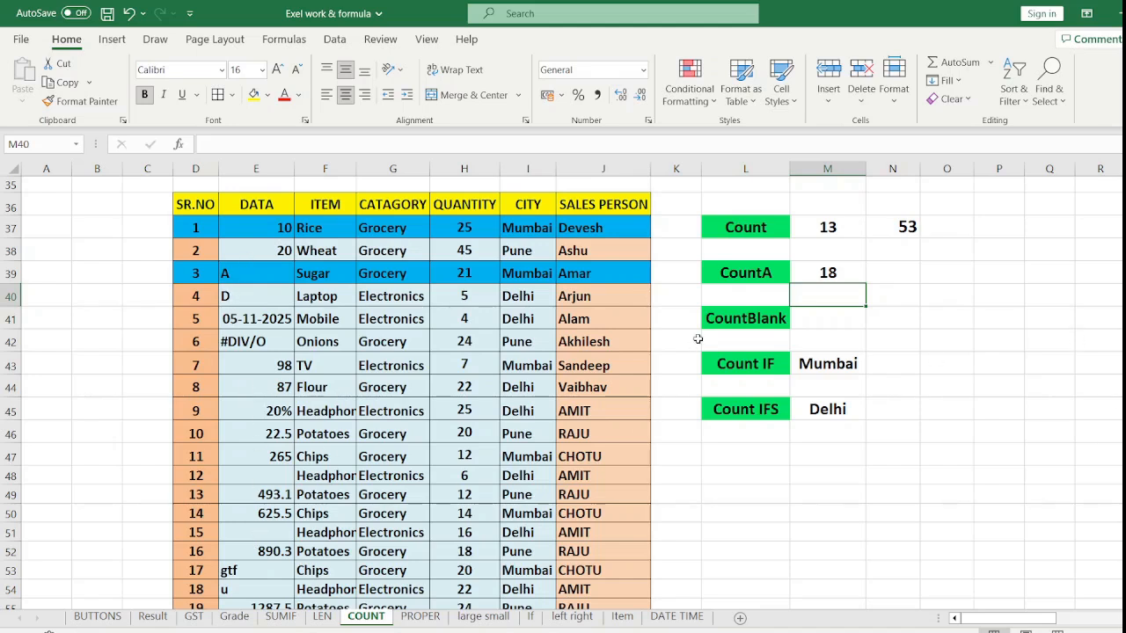
pyautogui.click(827, 272)
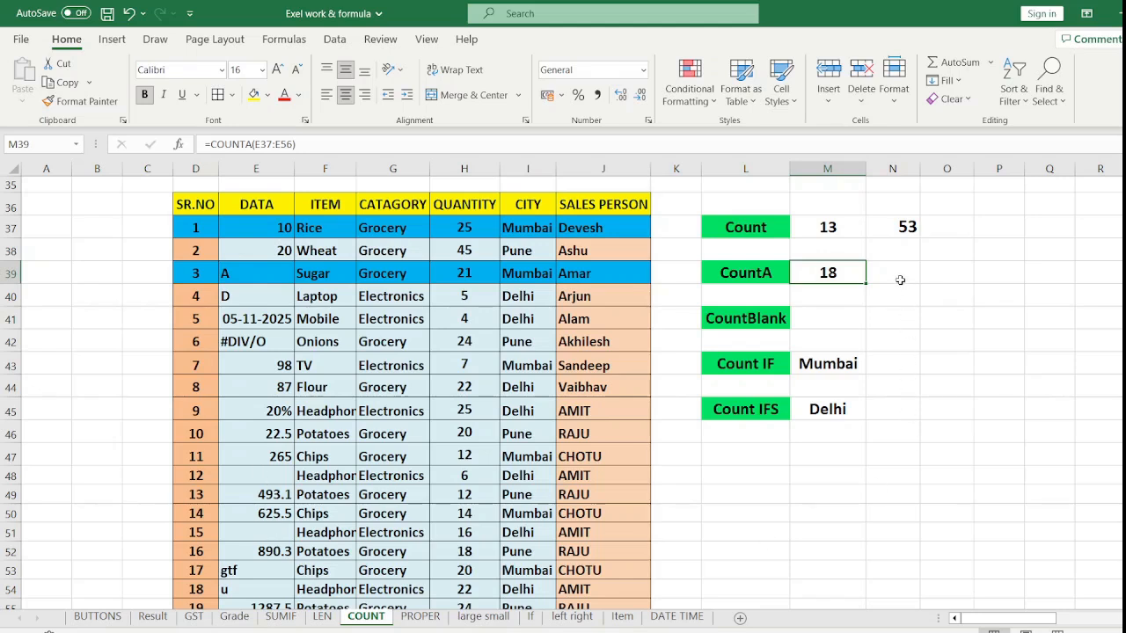
# Enter the formula =COUNTBLANK(E37:E56) in M41, beside the CountBlank label, to count the empty cells in the DATA column
pyautogui.click(819, 325)
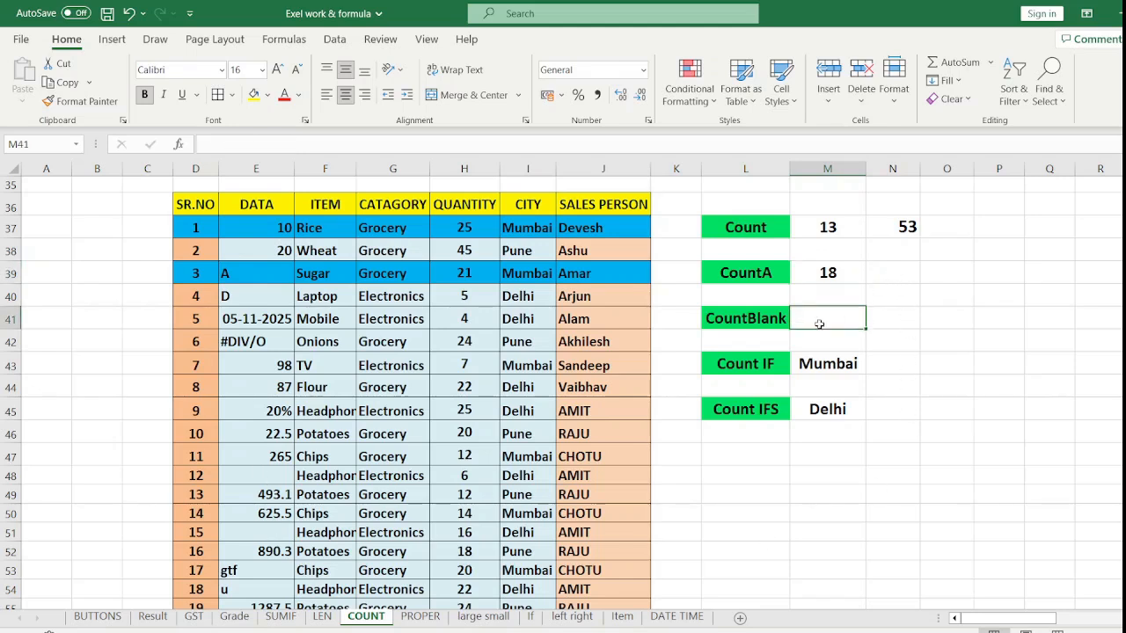
pyautogui.write('=')
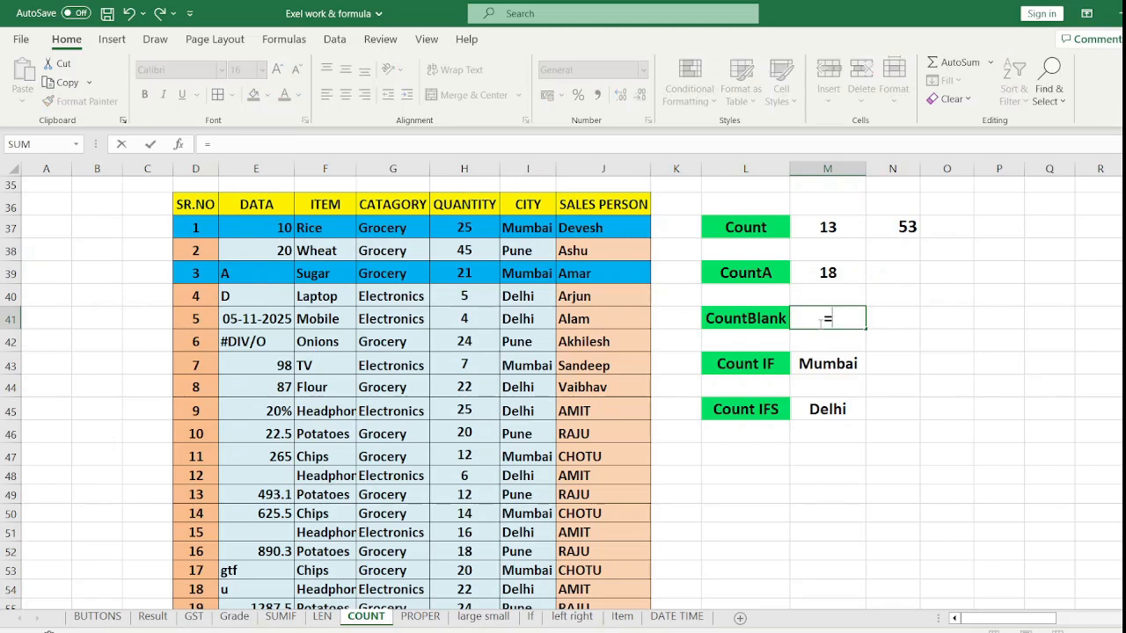
pyautogui.write('count')
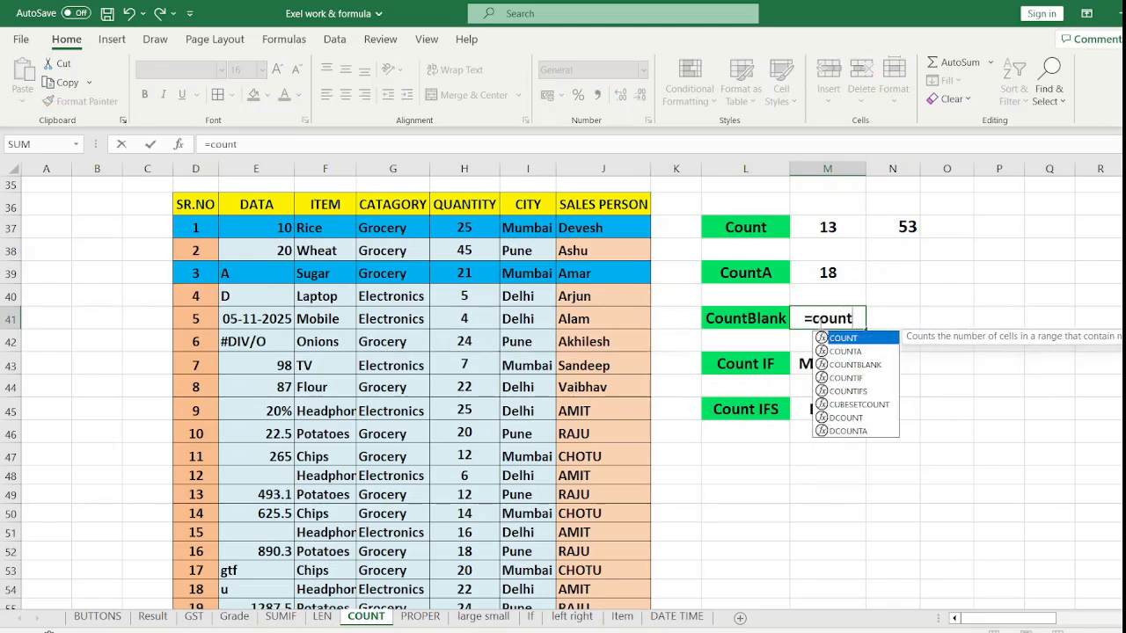
pyautogui.press('Down')
pyautogui.press('Down')
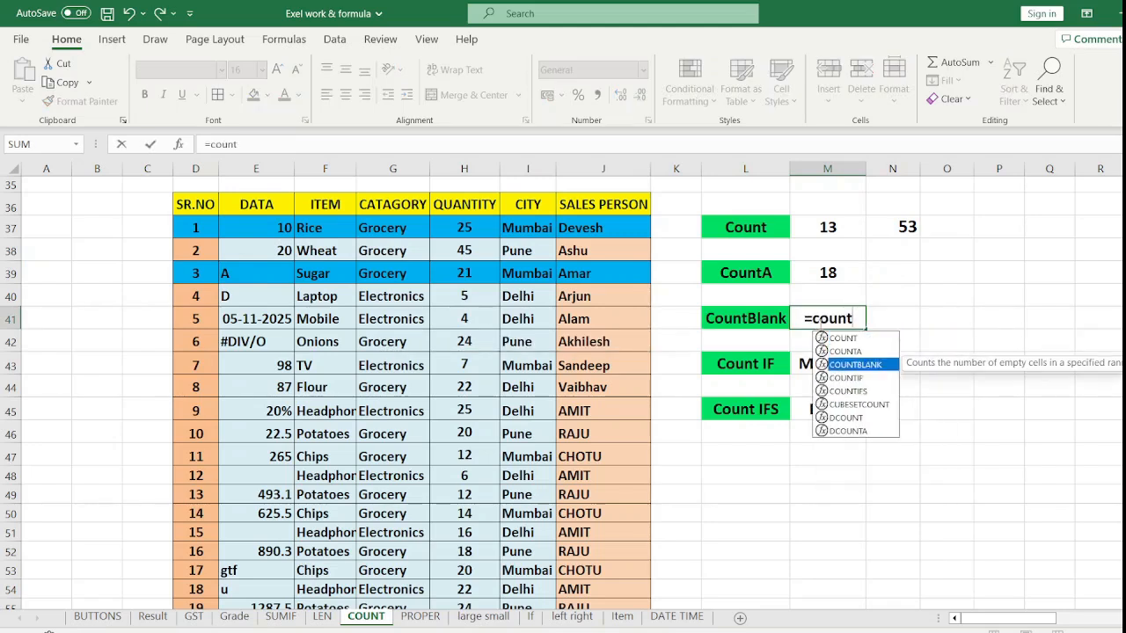
pyautogui.press('Tab')
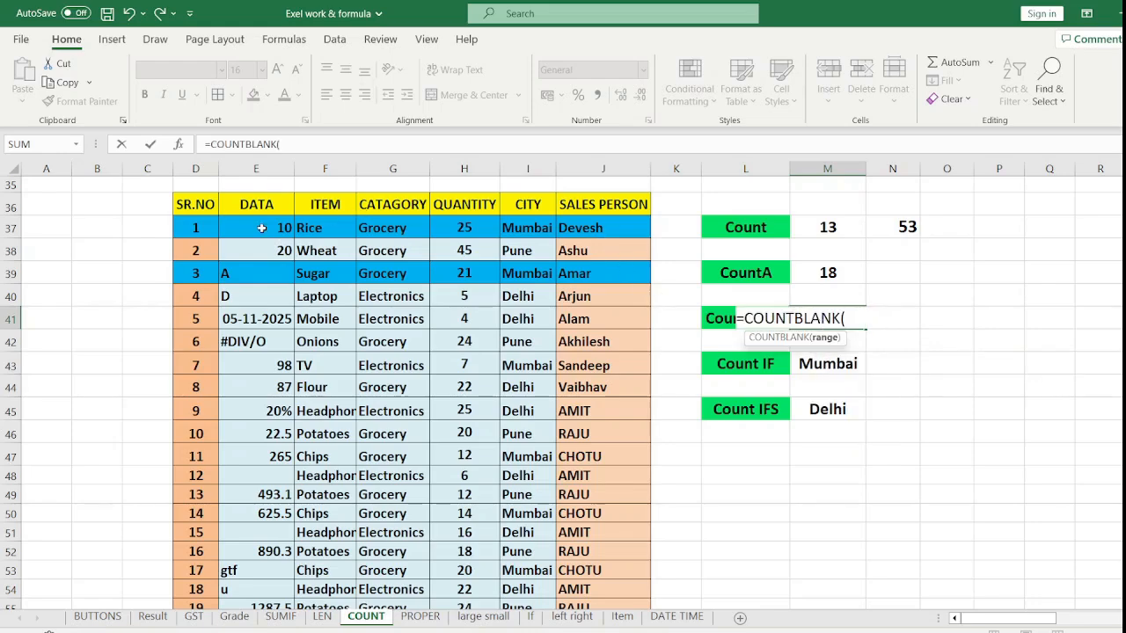
pyautogui.moveTo(260, 227); pyautogui.dragTo(272, 567)
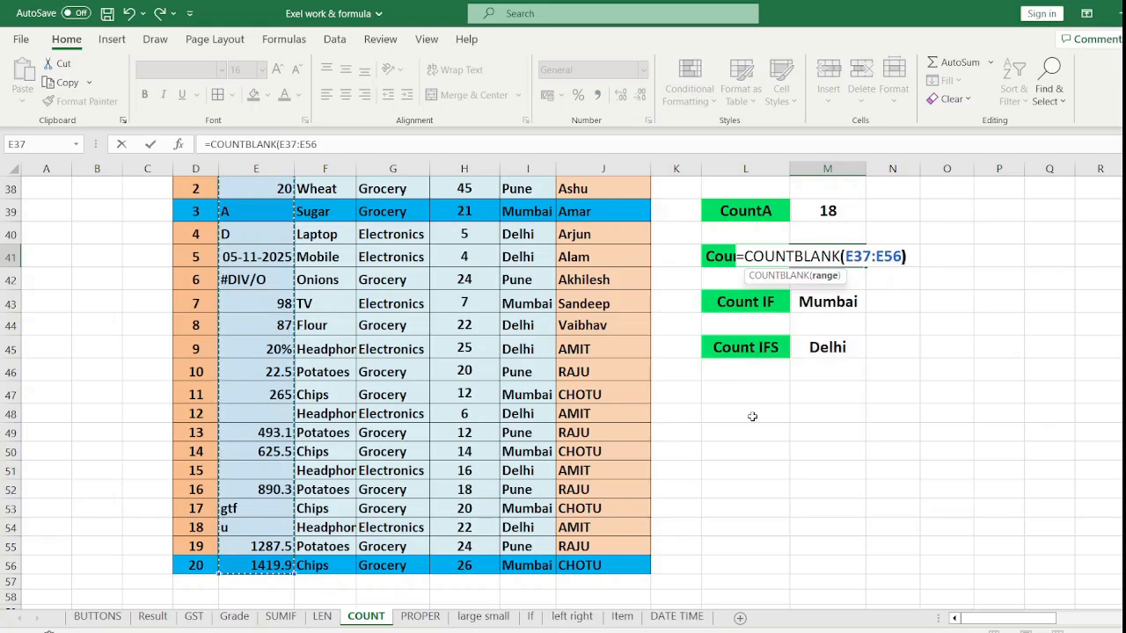
pyautogui.write(')')
pyautogui.press('Return')
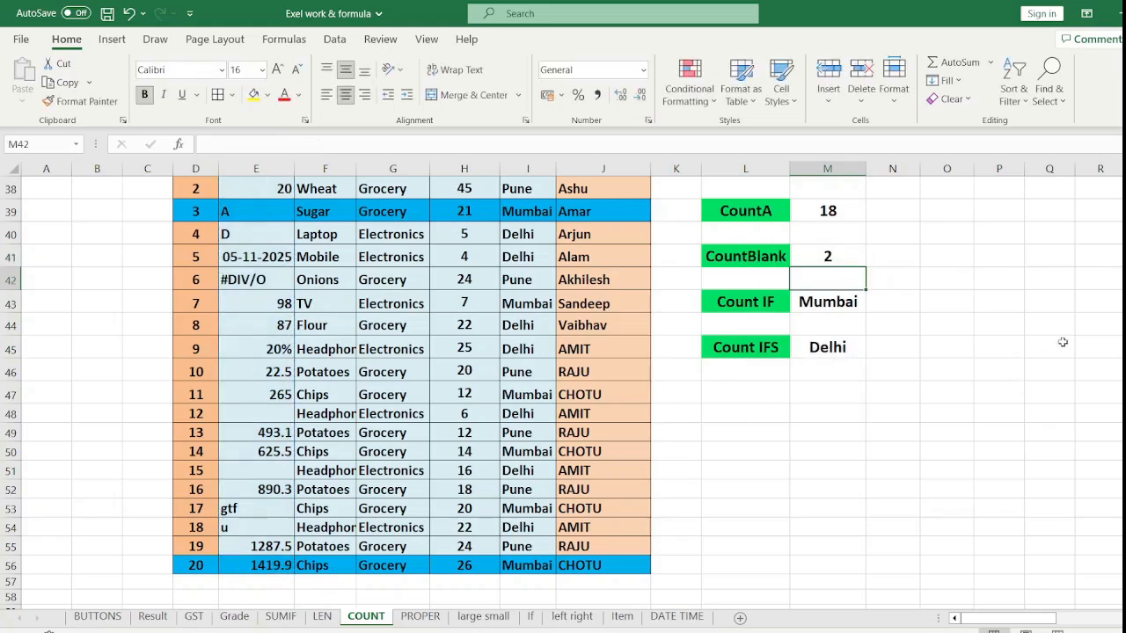
pyautogui.scroll(1, 711, 348)
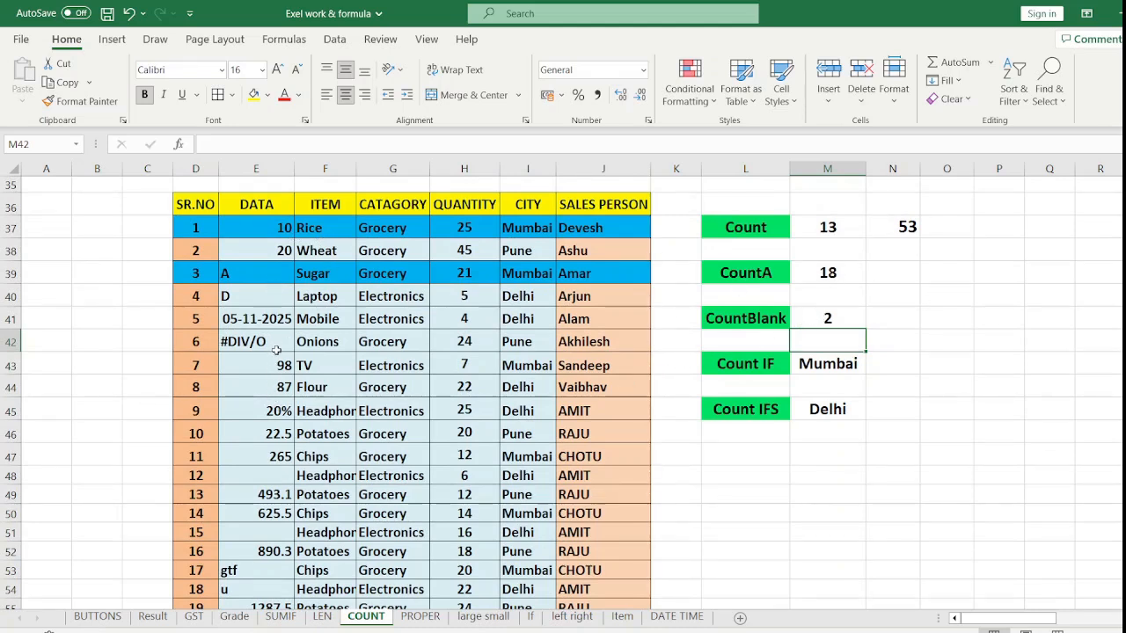
pyautogui.scroll(-2, 269, 422)
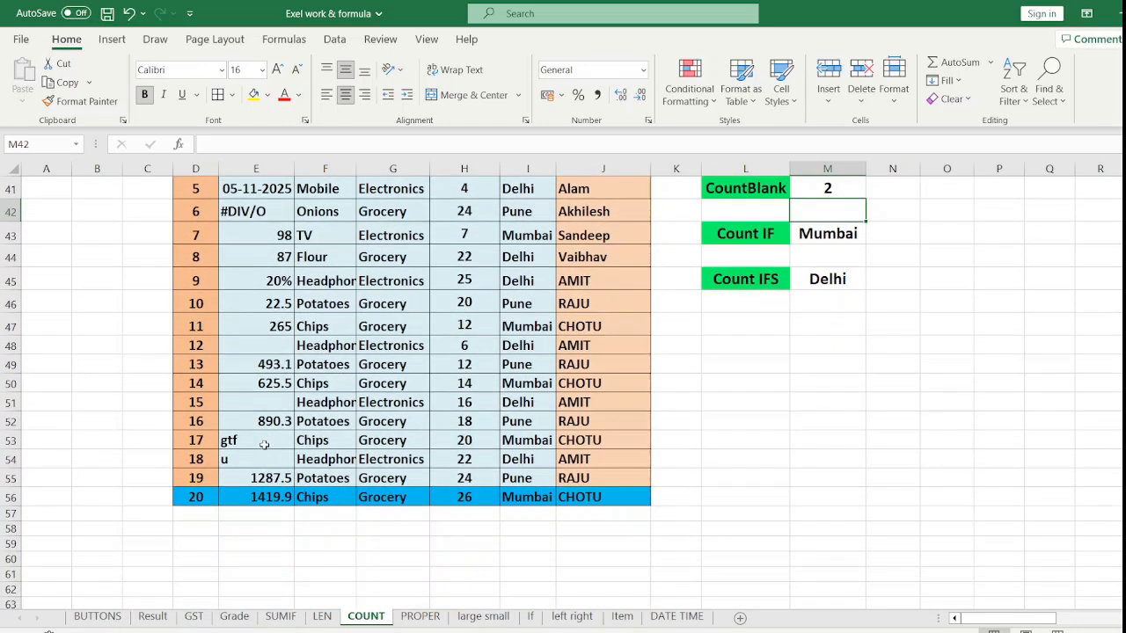
pyautogui.scroll(1, 264, 444)
pyautogui.moveTo(245, 509); pyautogui.dragTo(251, 530)
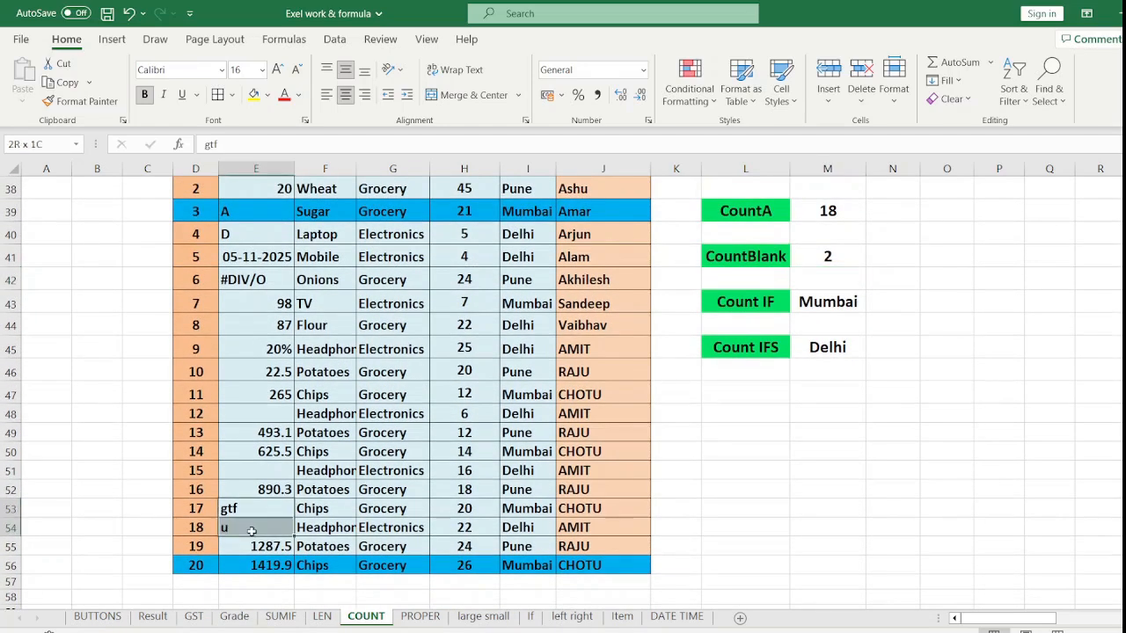
pyautogui.scroll(1, 251, 530)
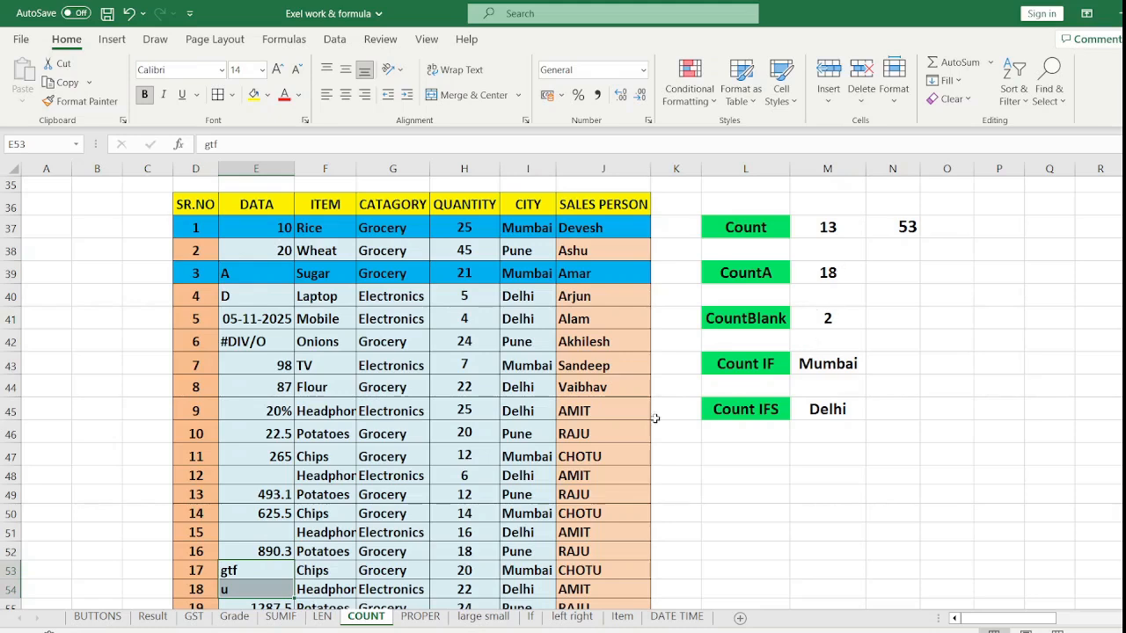
# Clear the text entries in E53:E54 of the DATA column to test the CountA and CountBlank formulas
pyautogui.scroll(-1, 305, 598)
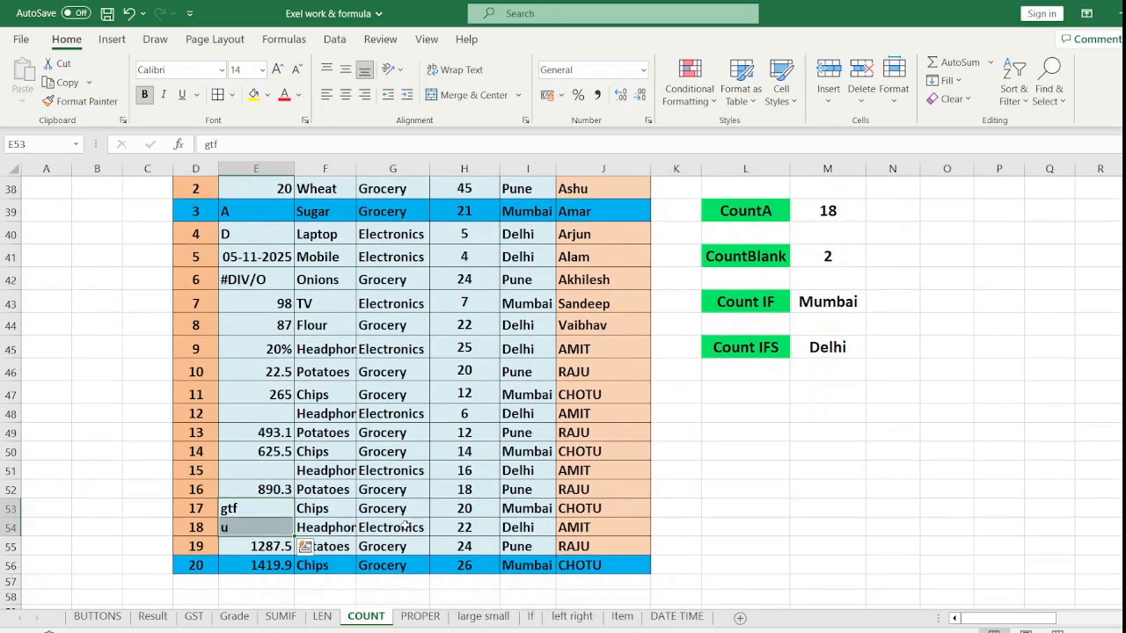
pyautogui.scroll(1, 405, 528)
pyautogui.press('Delete')
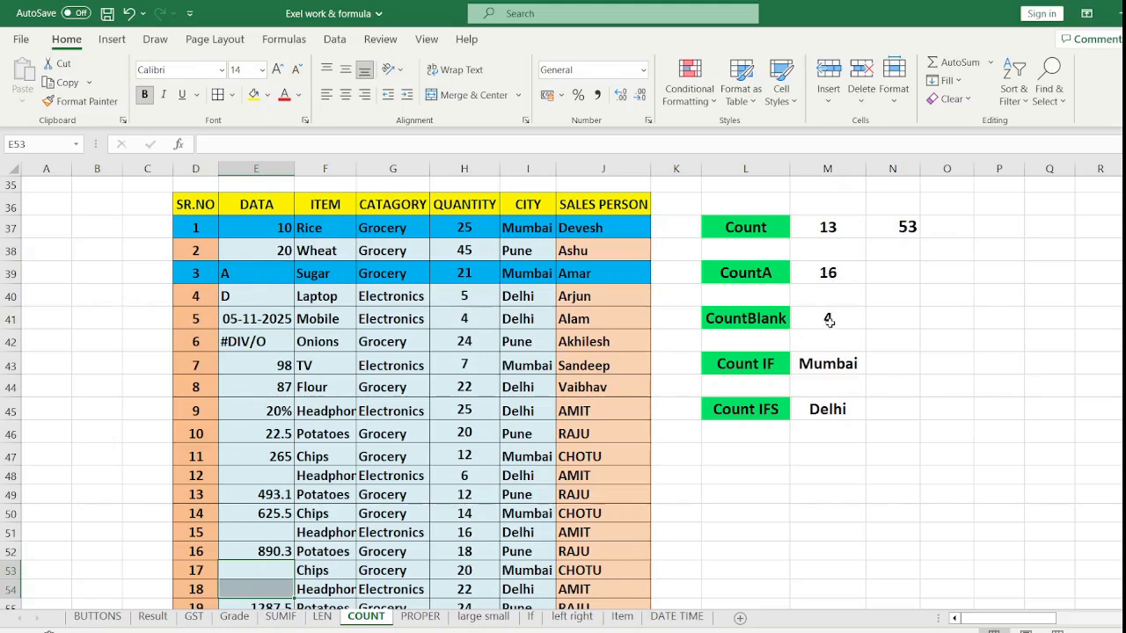
pyautogui.scroll(-1, 417, 496)
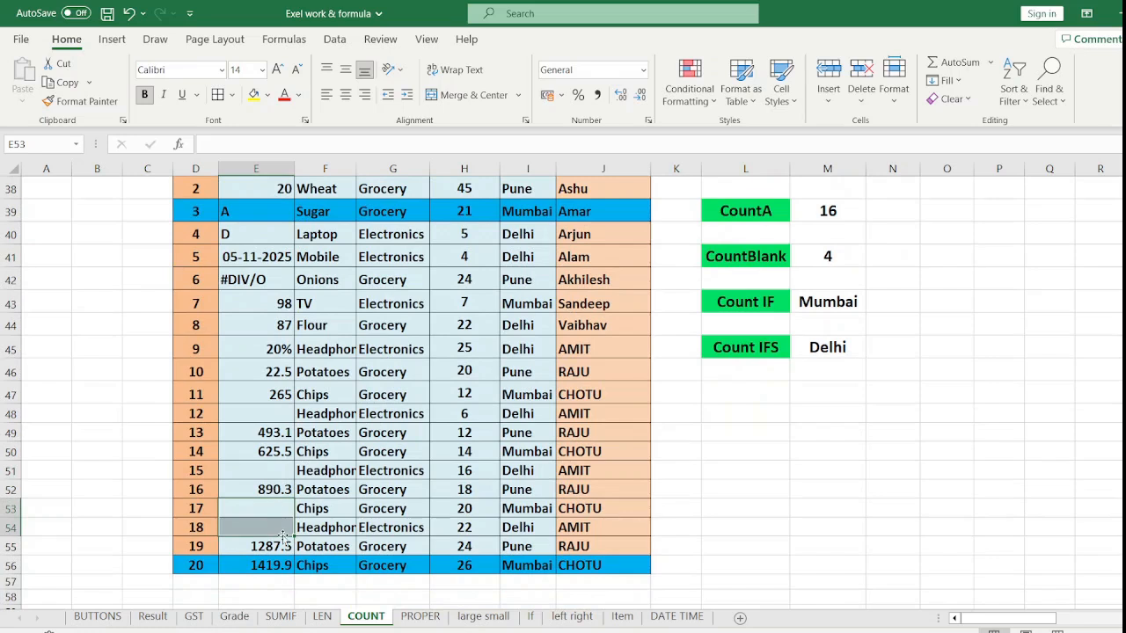
pyautogui.click(908, 409)
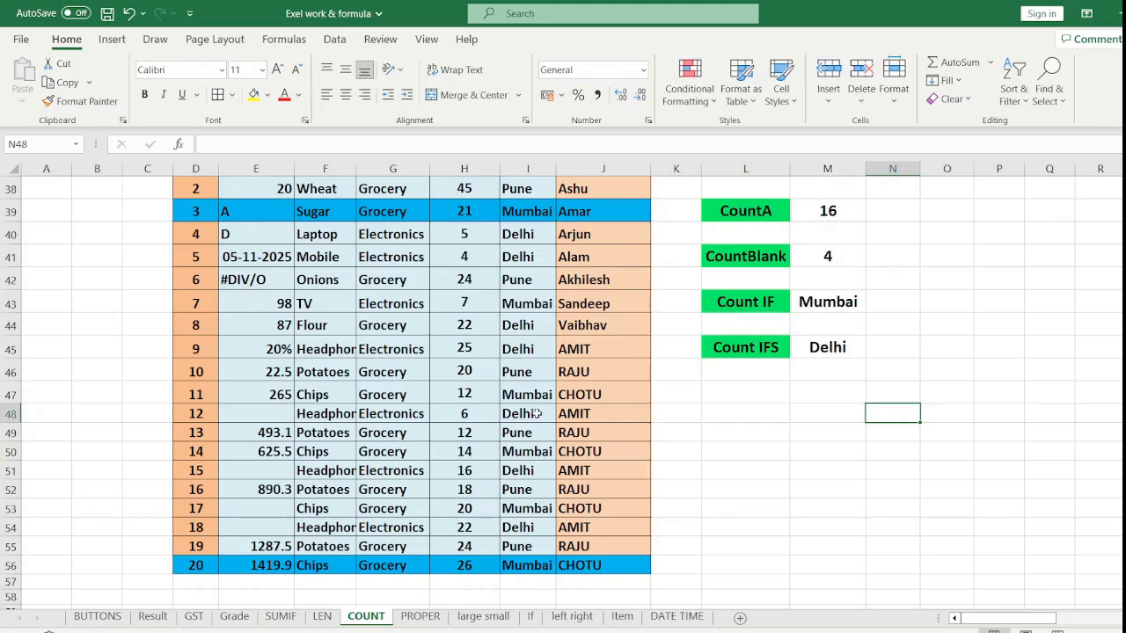
# Enter the formula =COUNTIF(I37:I56,"Mumbai") in N43, in the Count IF row, to count the Mumbai entries in the CITY column
pyautogui.click(882, 302)
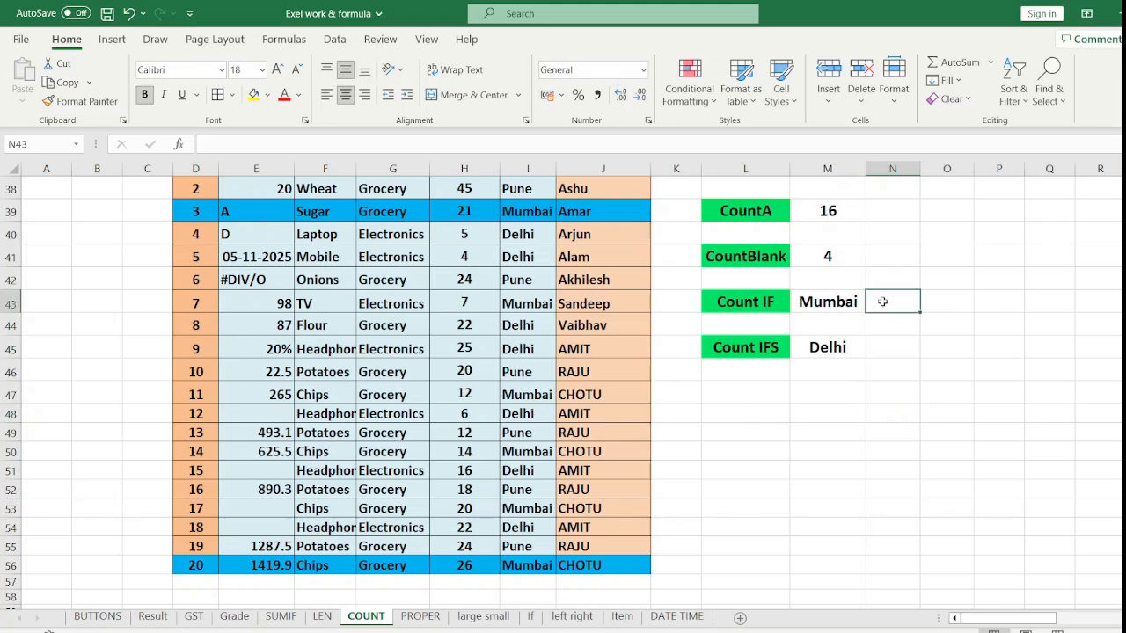
pyautogui.scroll(1, 882, 302)
pyautogui.scroll(3, 771, 367)
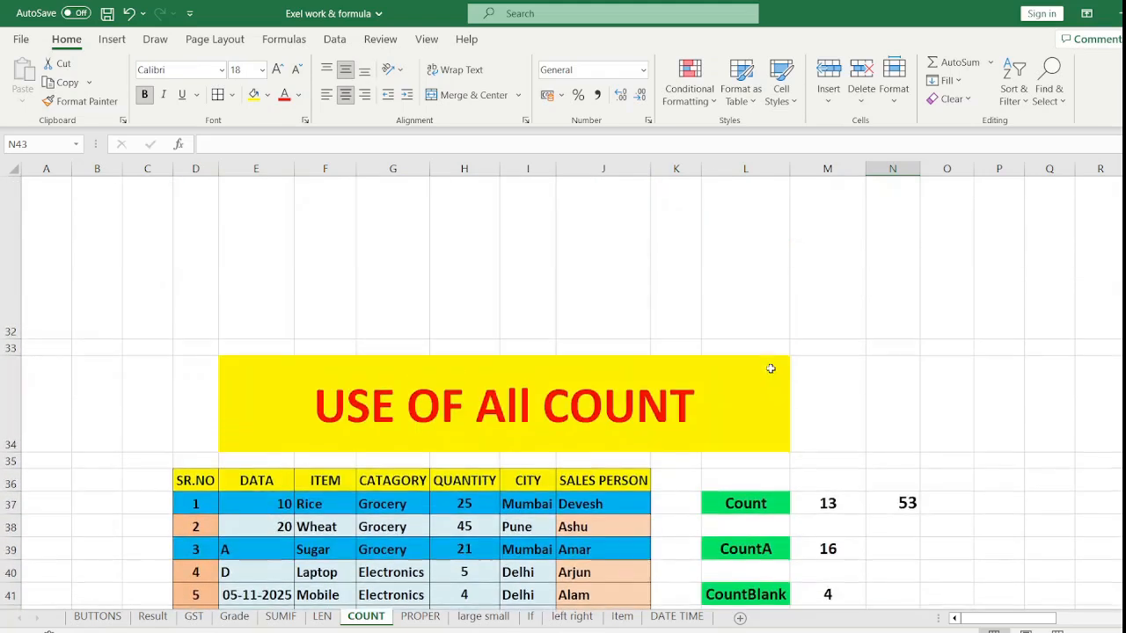
pyautogui.scroll(-3, 807, 448)
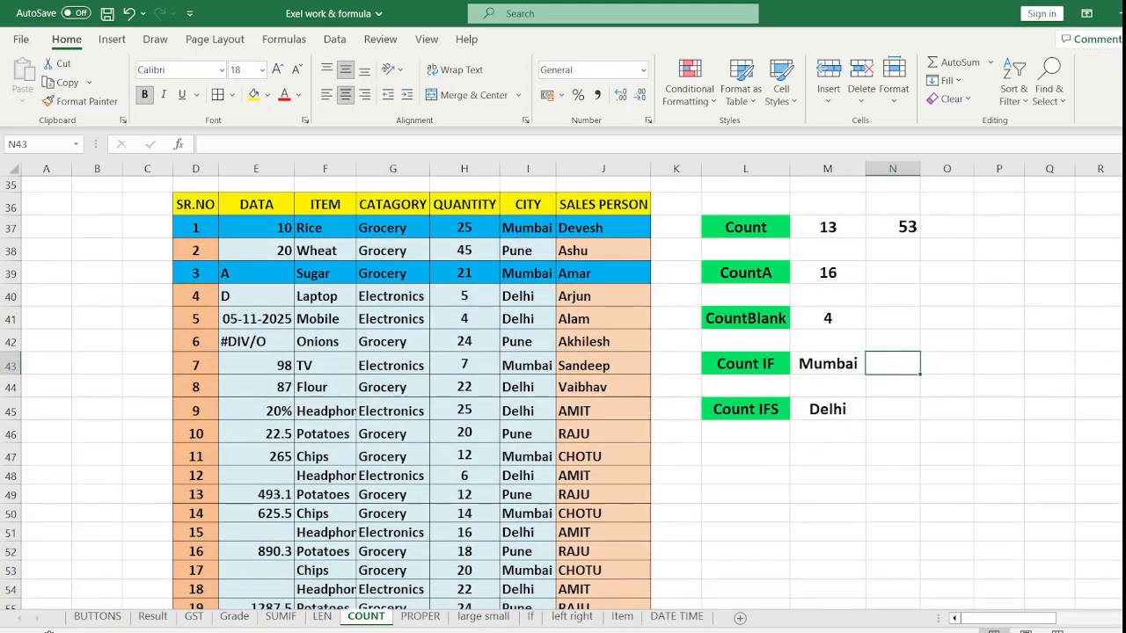
pyautogui.scroll(1, 1087, 296)
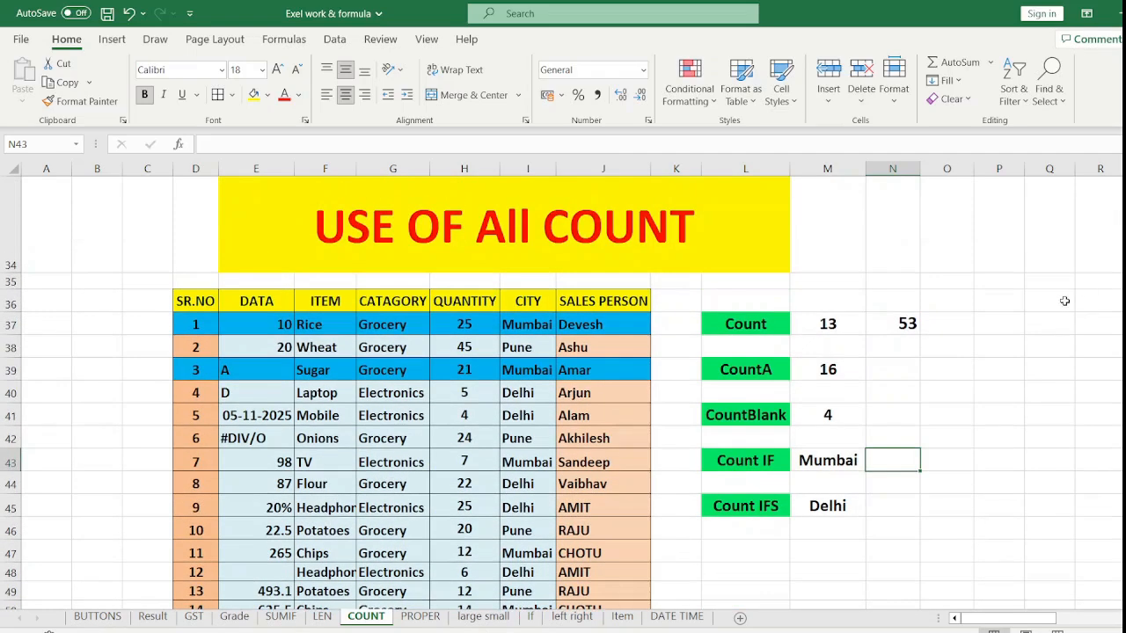
pyautogui.write('=')
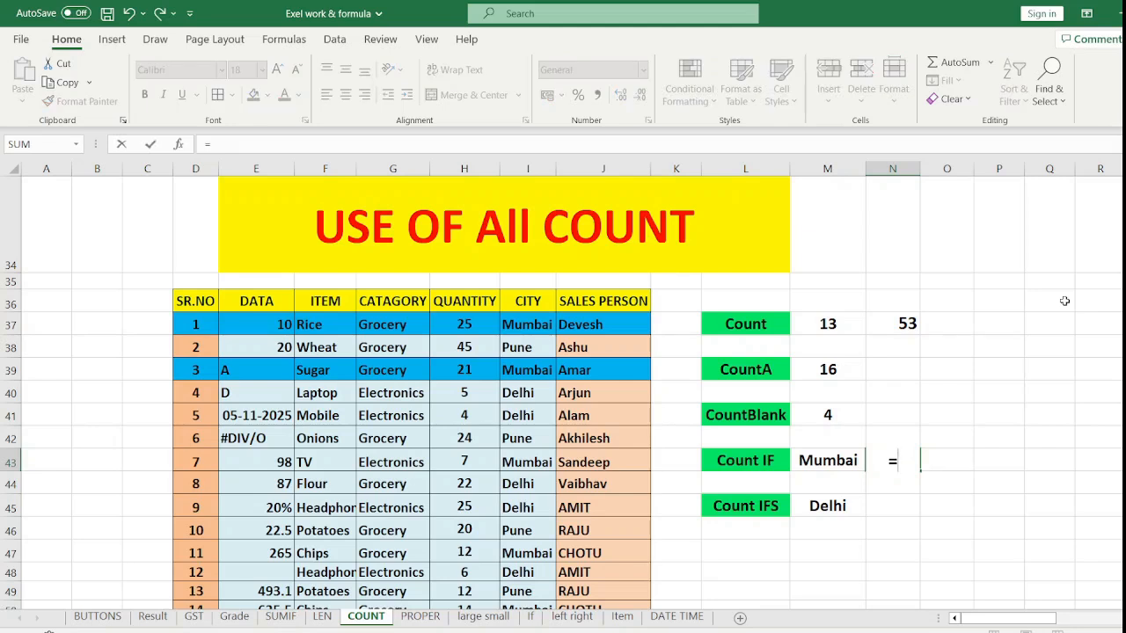
pyautogui.write('cou')
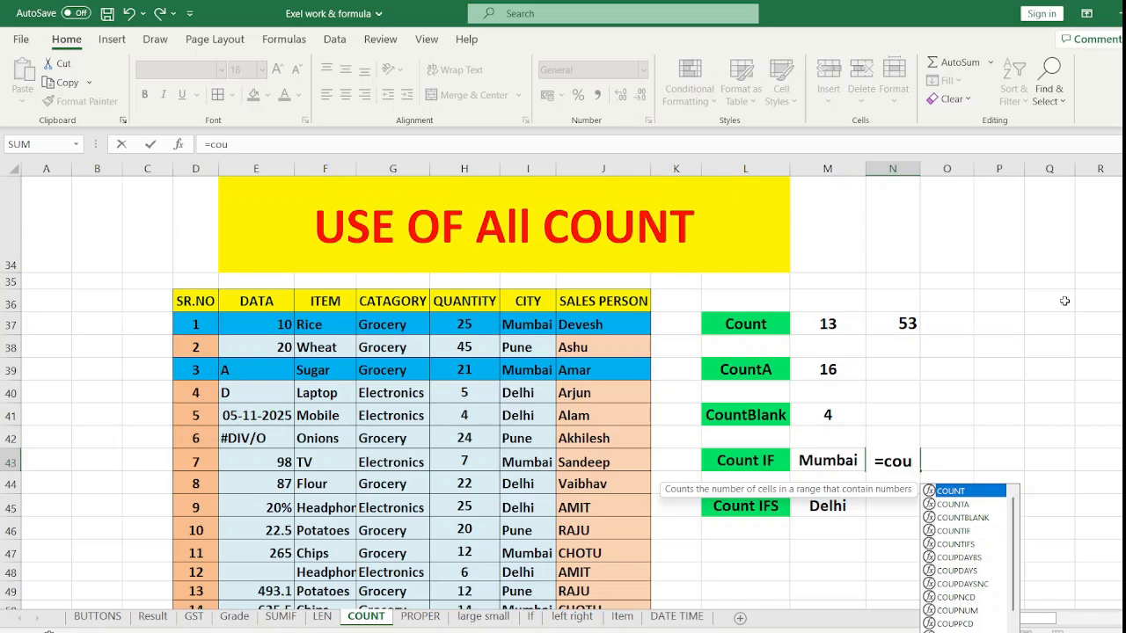
pyautogui.press('Down')
pyautogui.press('Down')
pyautogui.press('Down')
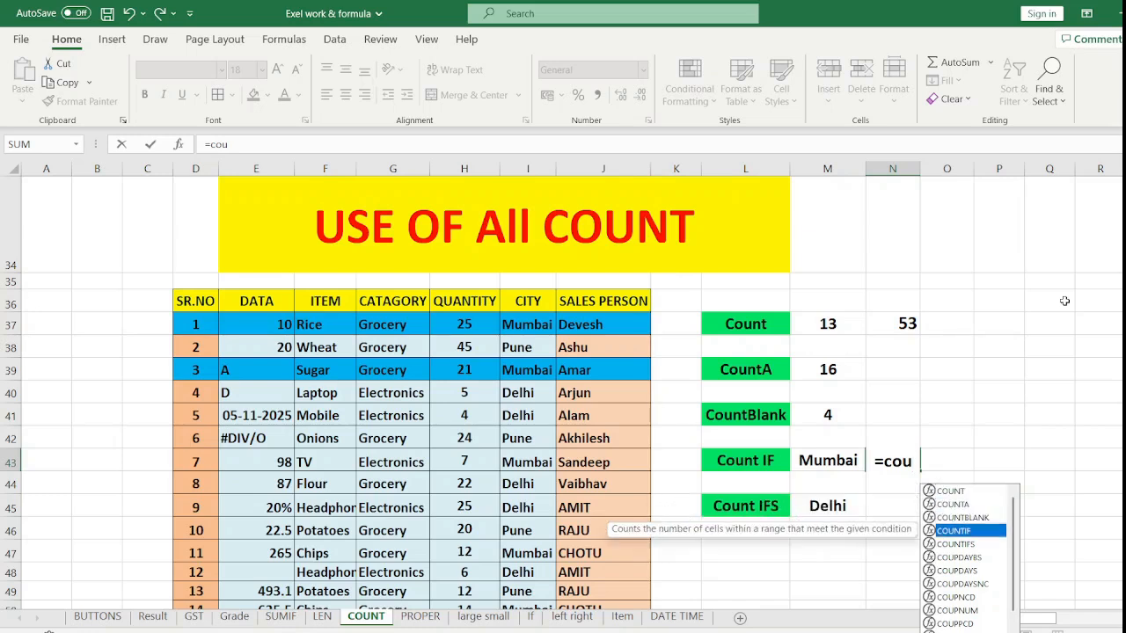
pyautogui.press('Tab')
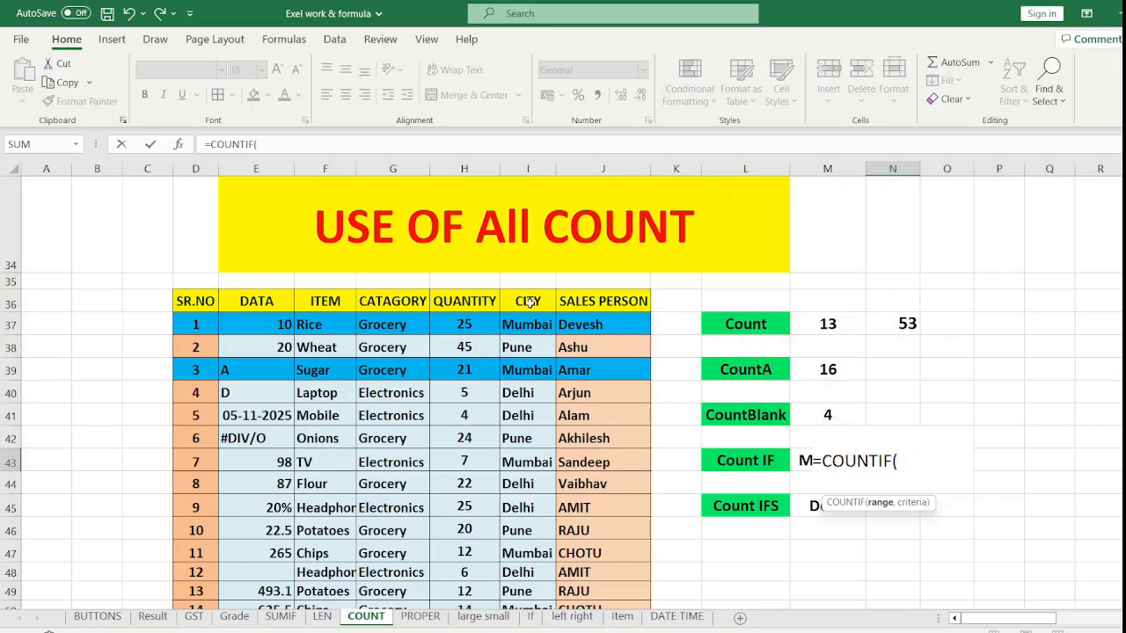
pyautogui.moveTo(526, 324); pyautogui.dragTo(545, 616)
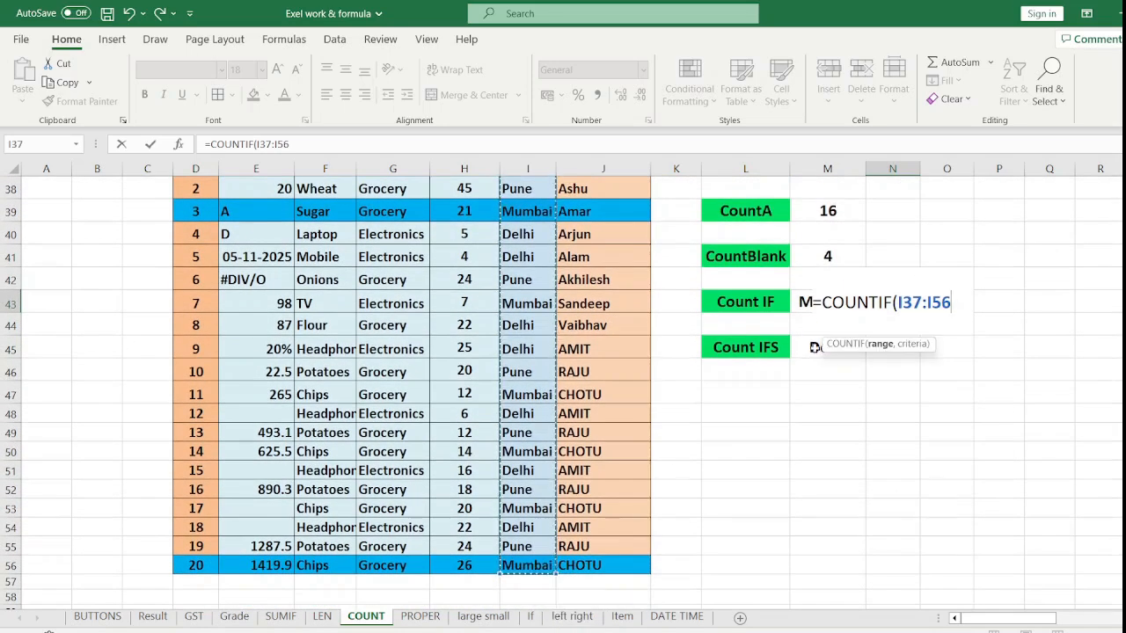
pyautogui.write(',')
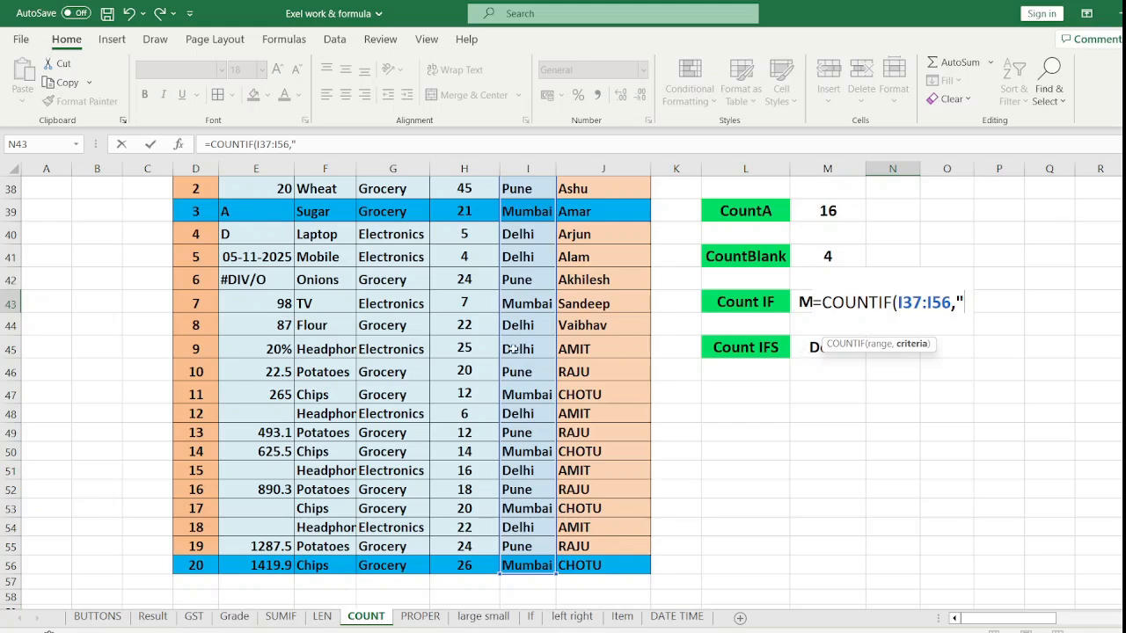
pyautogui.scroll(1, 514, 264)
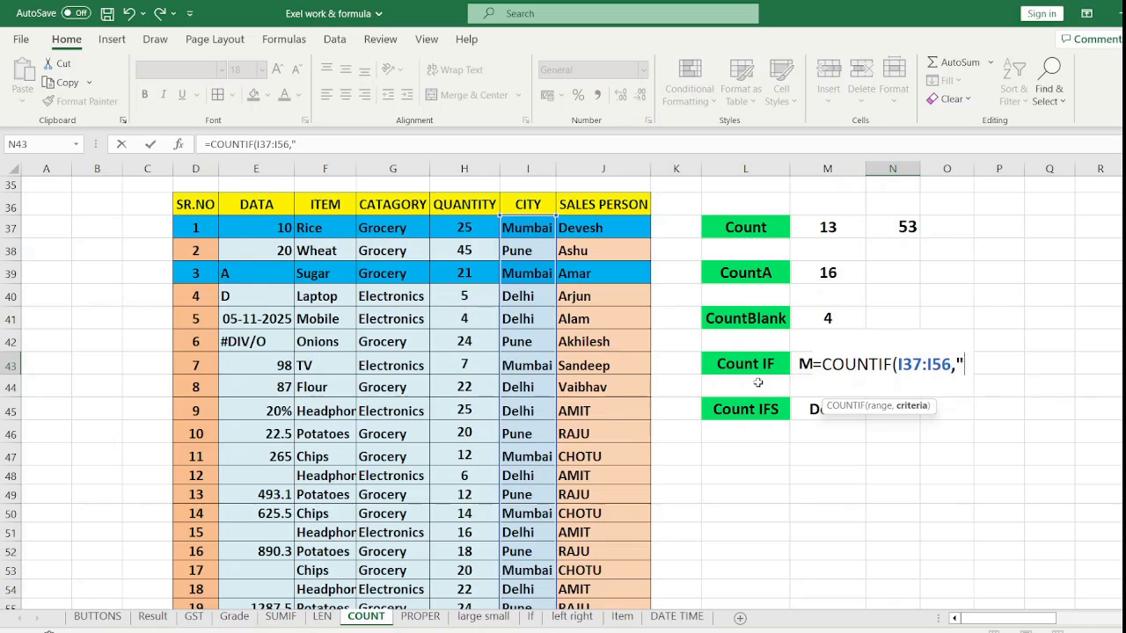
pyautogui.write('Mu')
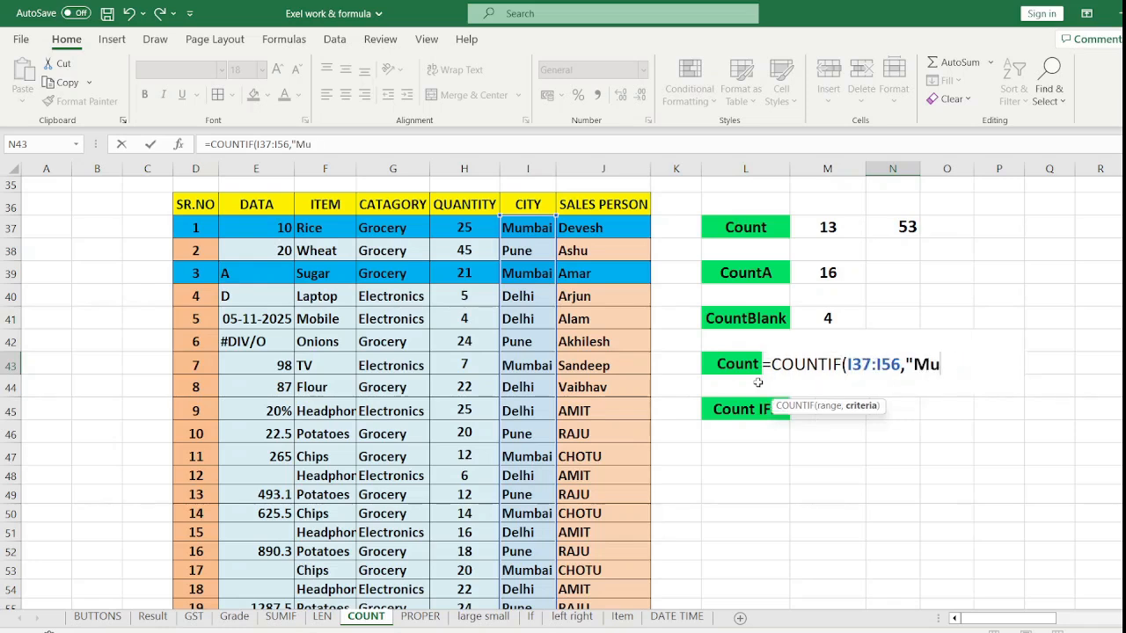
pyautogui.write('mbai')
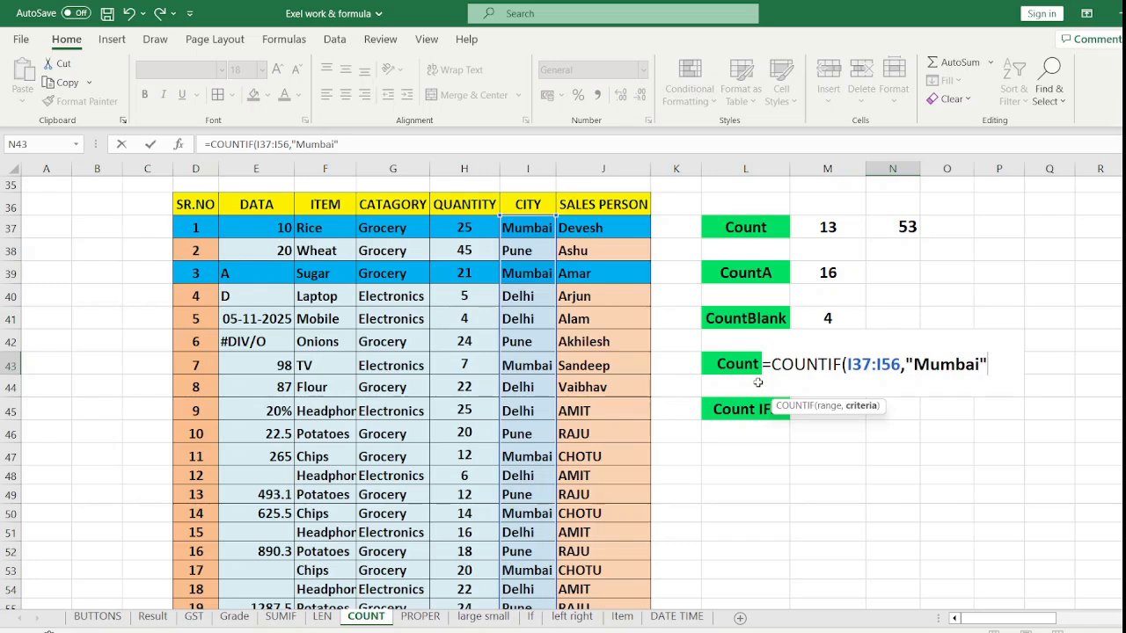
pyautogui.write('")')
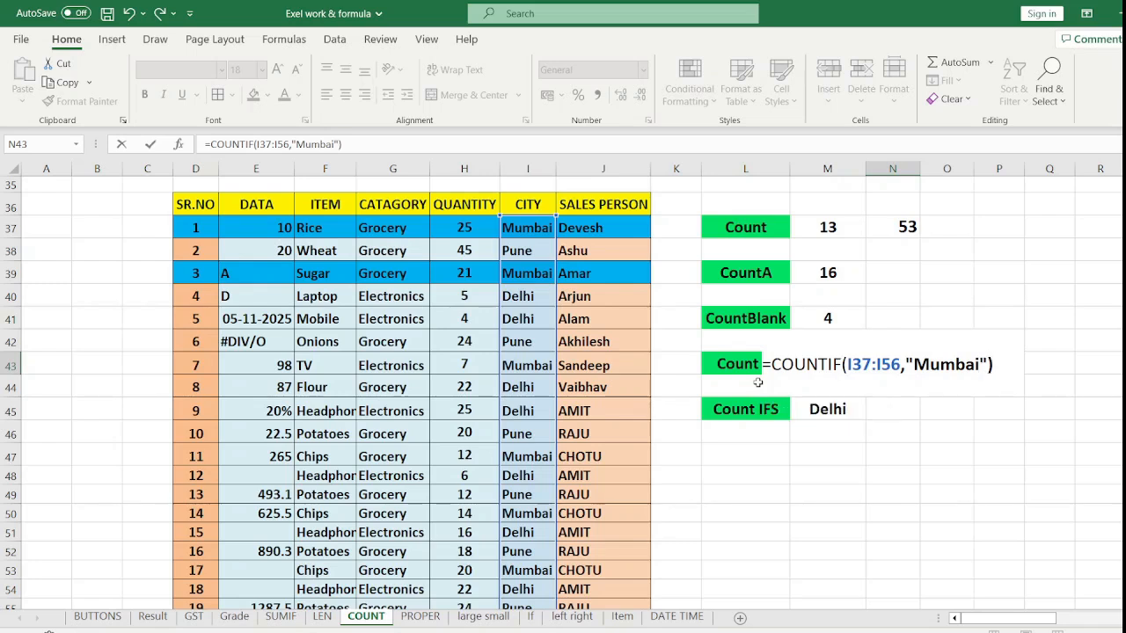
pyautogui.press('Return')
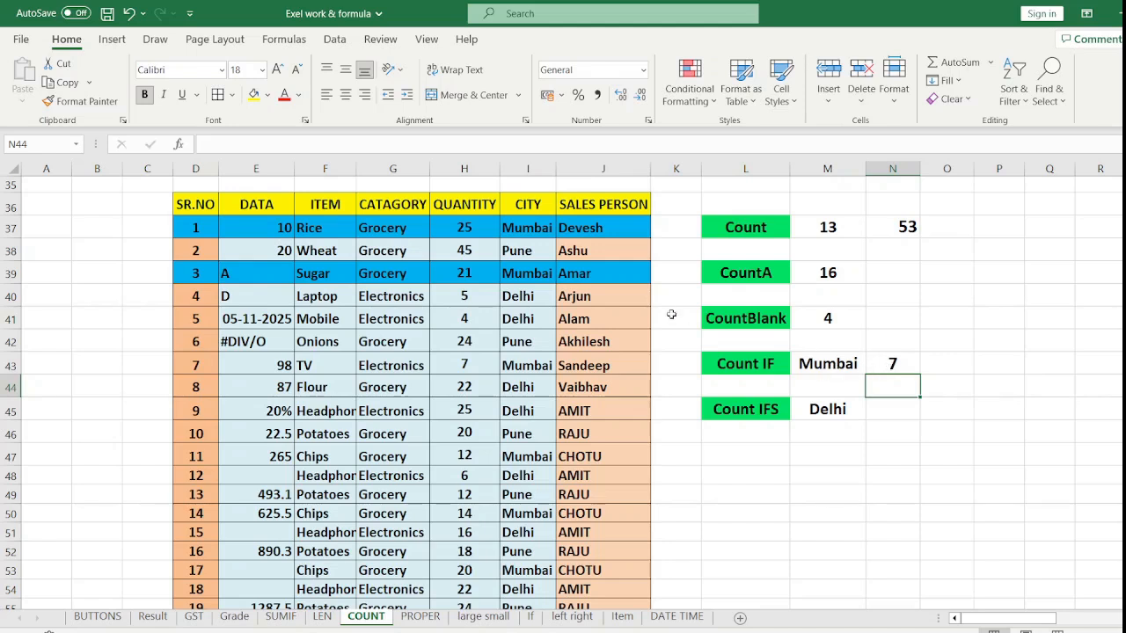
# Change the criterion of the COUNTIF formula in N43 to "Delhi"
pyautogui.click(940, 363)
pyautogui.doubleClick(895, 365)
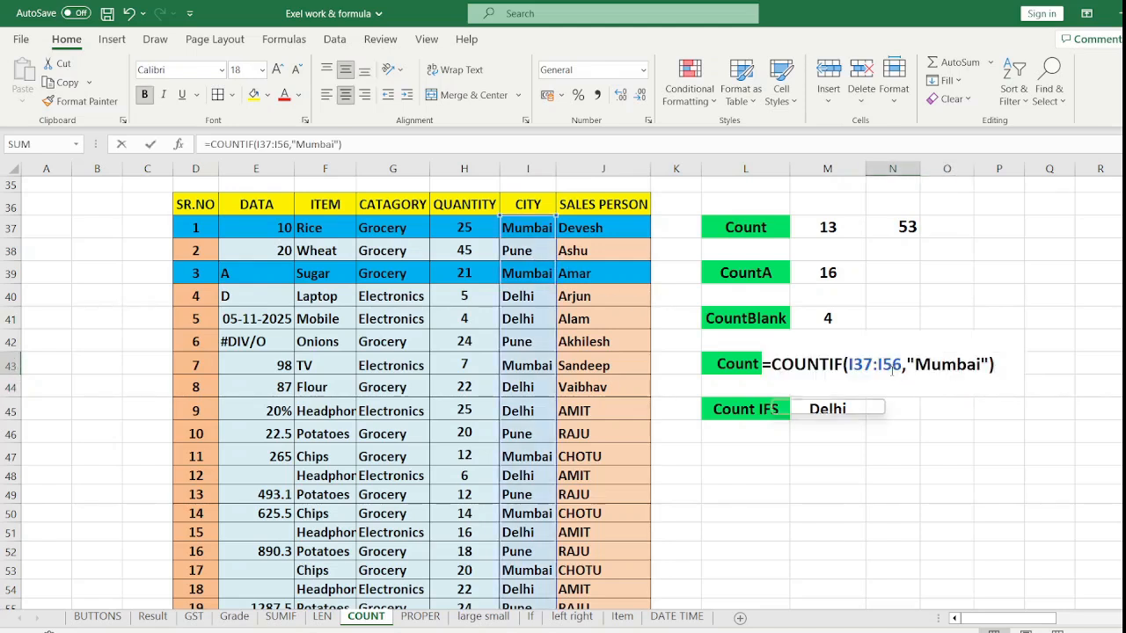
pyautogui.click(982, 365)
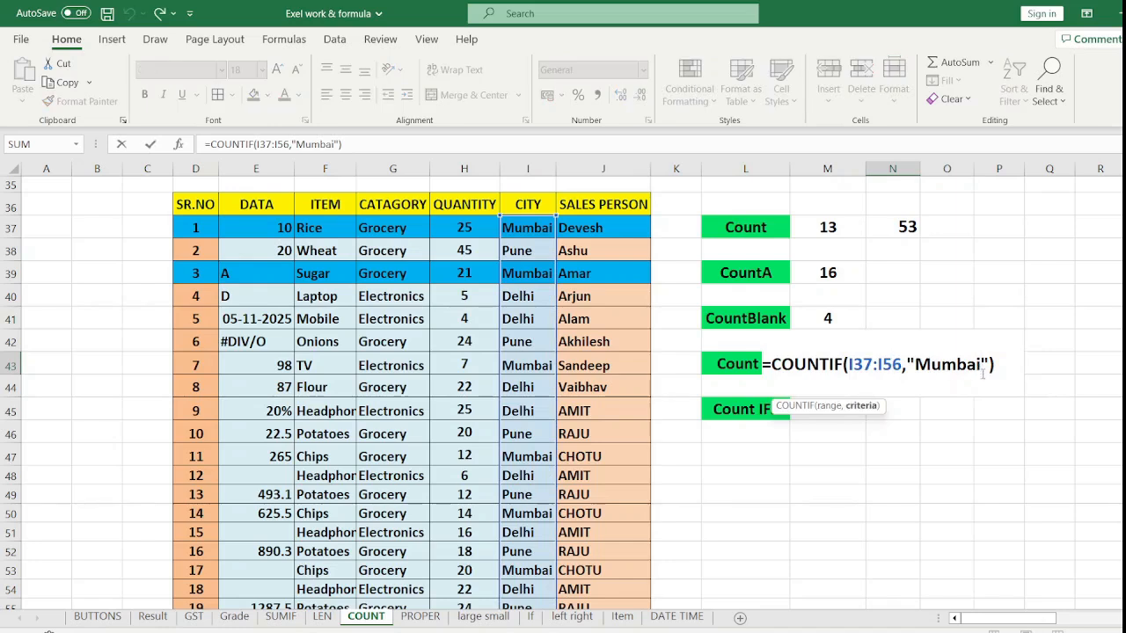
pyautogui.press('BackSpace')
pyautogui.press('BackSpace')
pyautogui.press('BackSpace')
pyautogui.press('BackSpace')
pyautogui.press('BackSpace')
pyautogui.press('BackSpace')
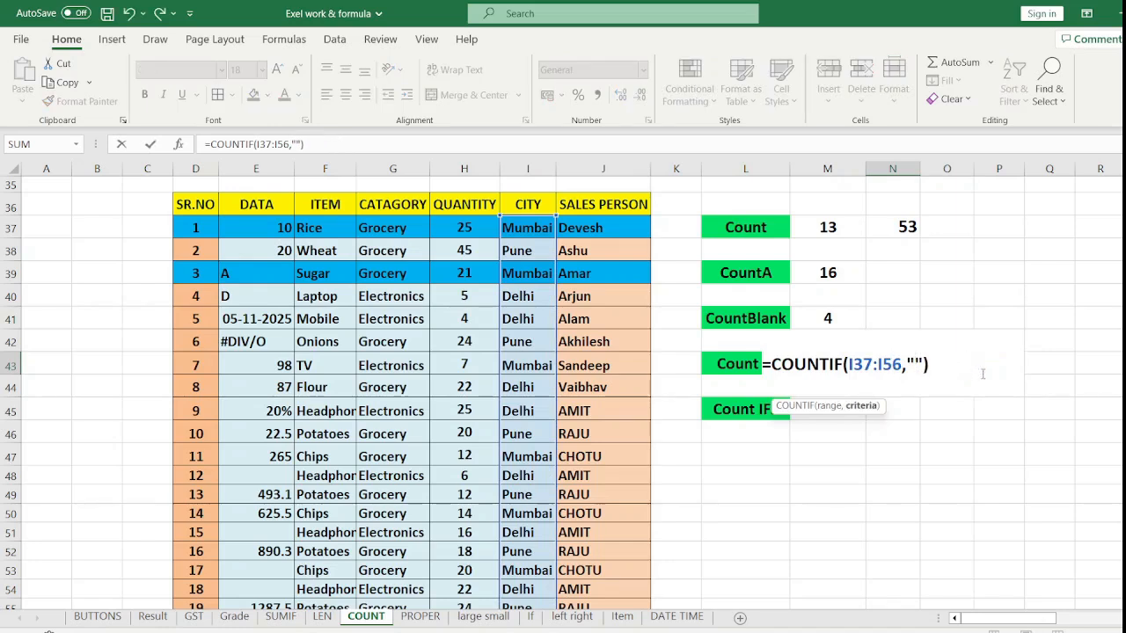
pyautogui.write('Delhi')
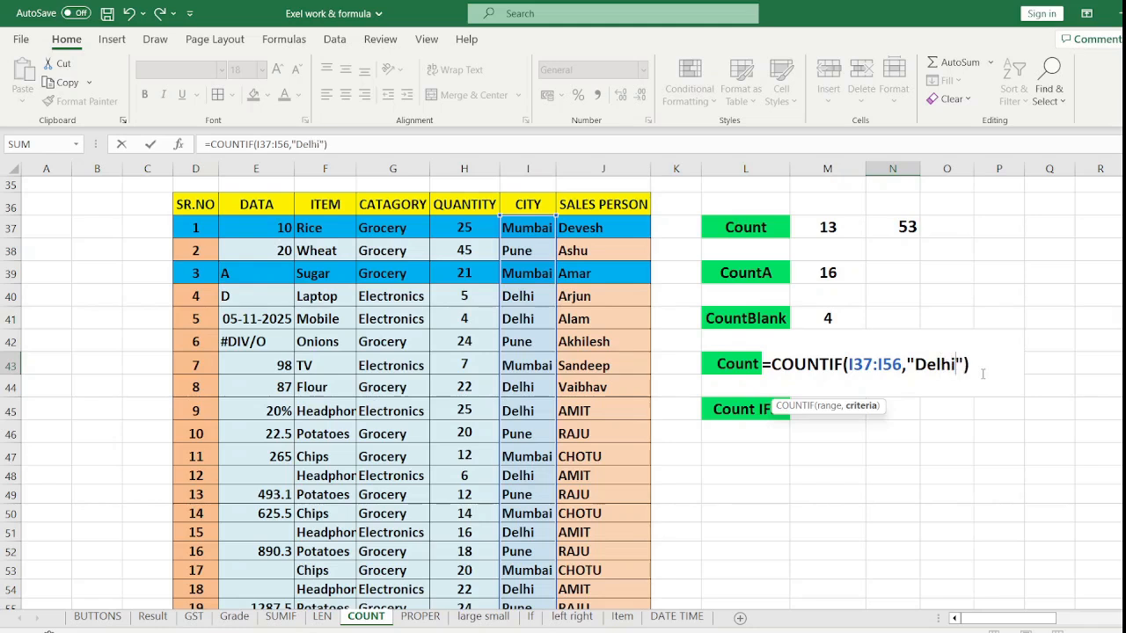
pyautogui.press('Return')
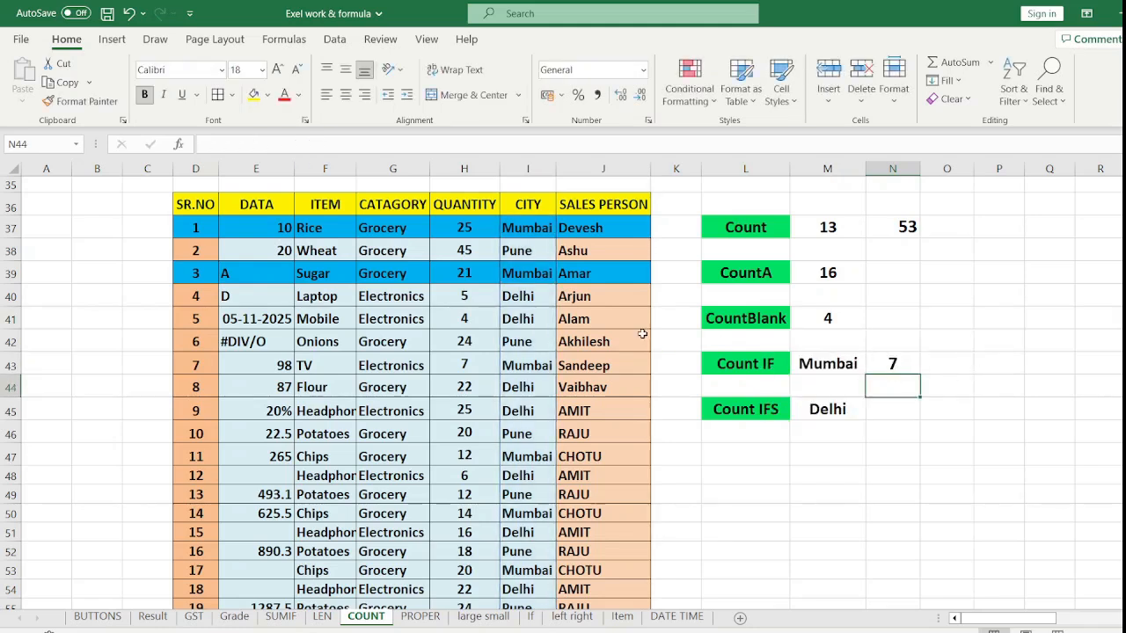
# Replace the city in I40 on the Laptop row with agra
pyautogui.click(512, 299)
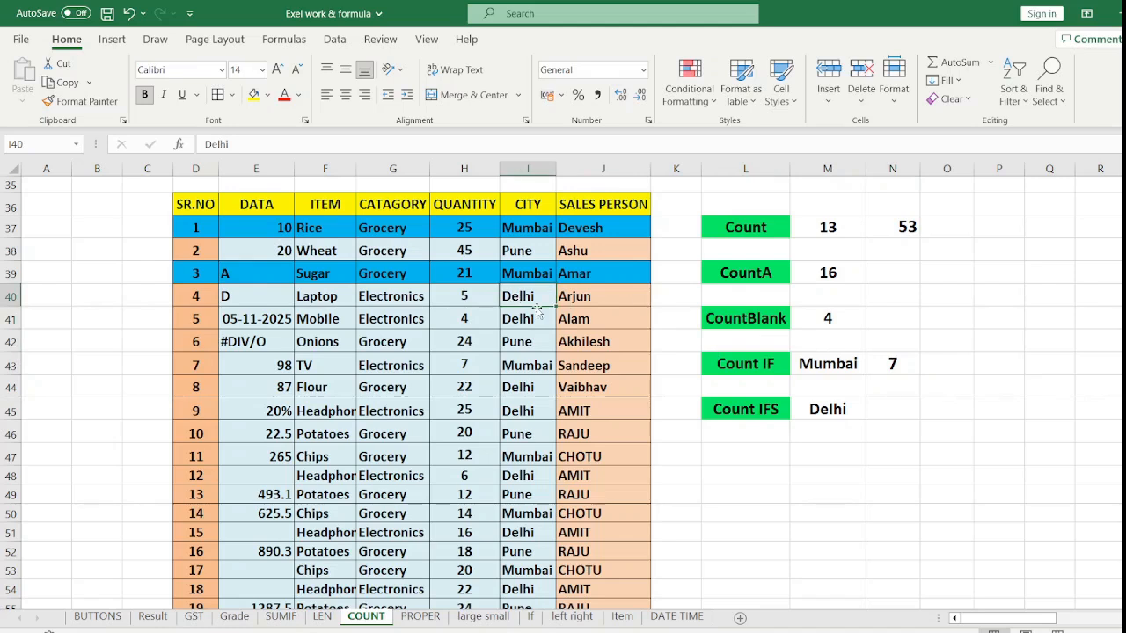
pyautogui.write('agra')
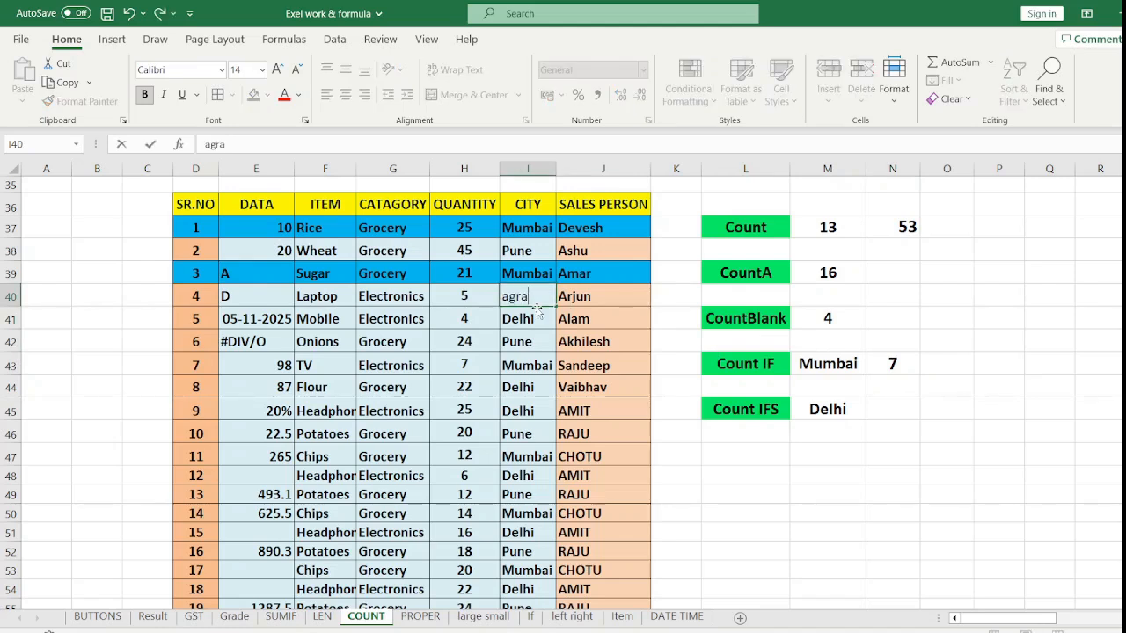
pyautogui.press('Return')
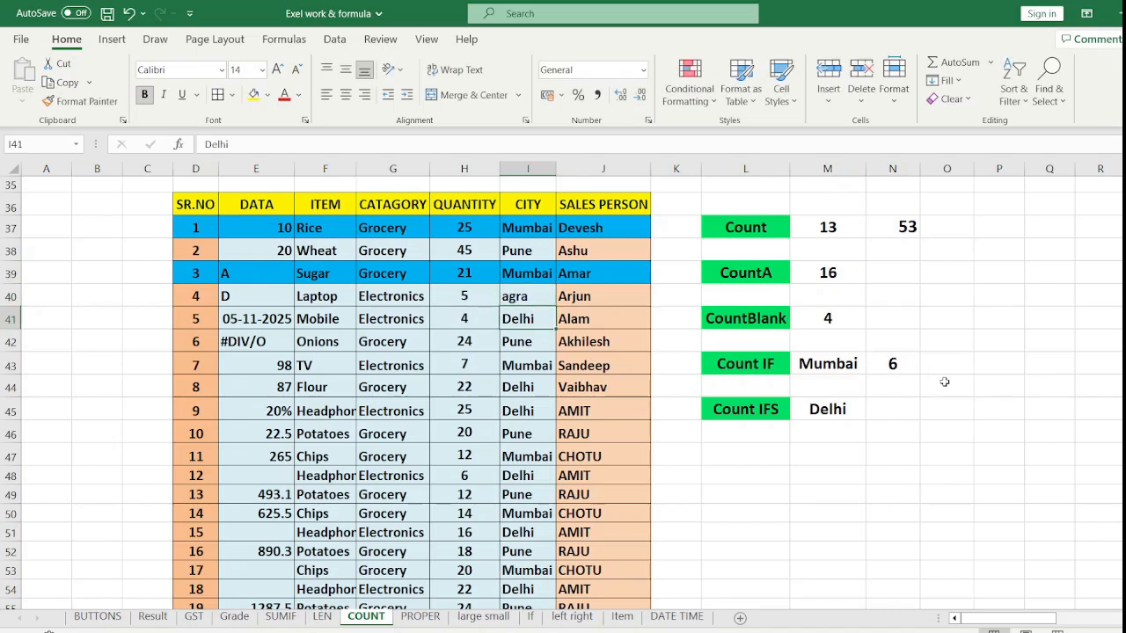
# Change the criterion of the COUNTIF formula in N43 to "agra" and check the result against the CITY column
pyautogui.click(890, 363)
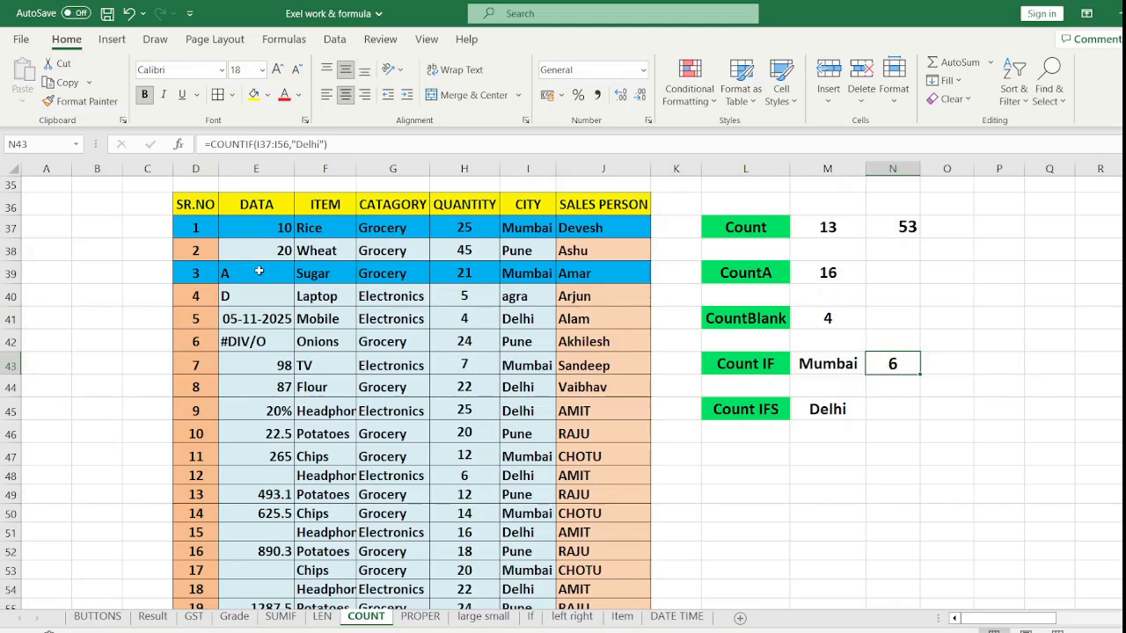
pyautogui.doubleClick(892, 369)
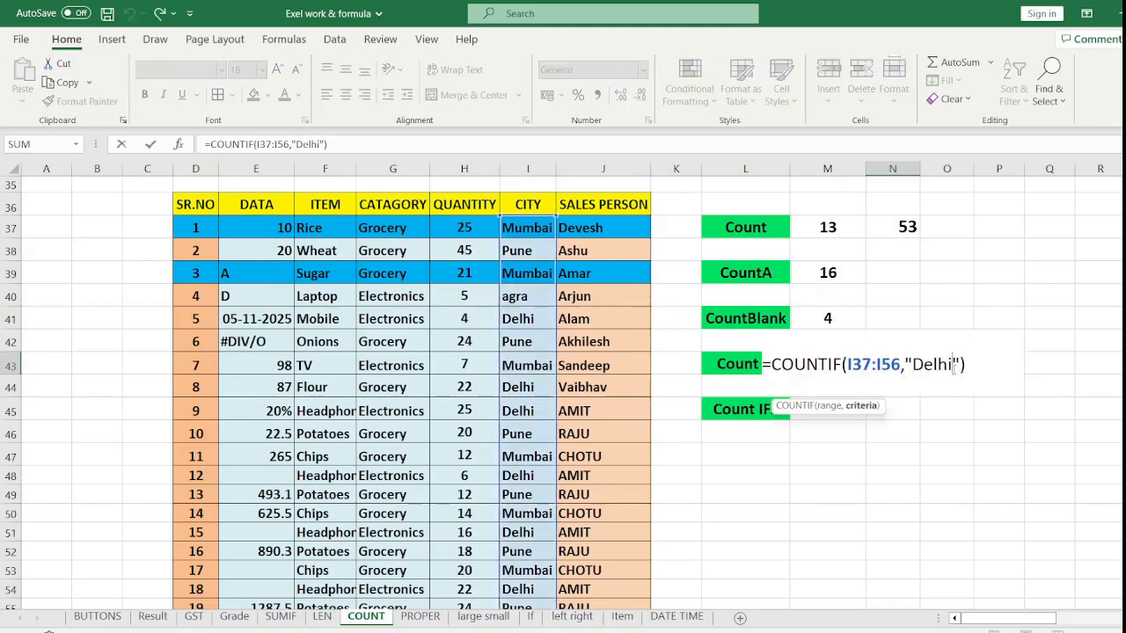
pyautogui.press('BackSpace')
pyautogui.press('BackSpace')
pyautogui.press('BackSpace')
pyautogui.press('BackSpace')
pyautogui.press('BackSpace')
pyautogui.write('agra')
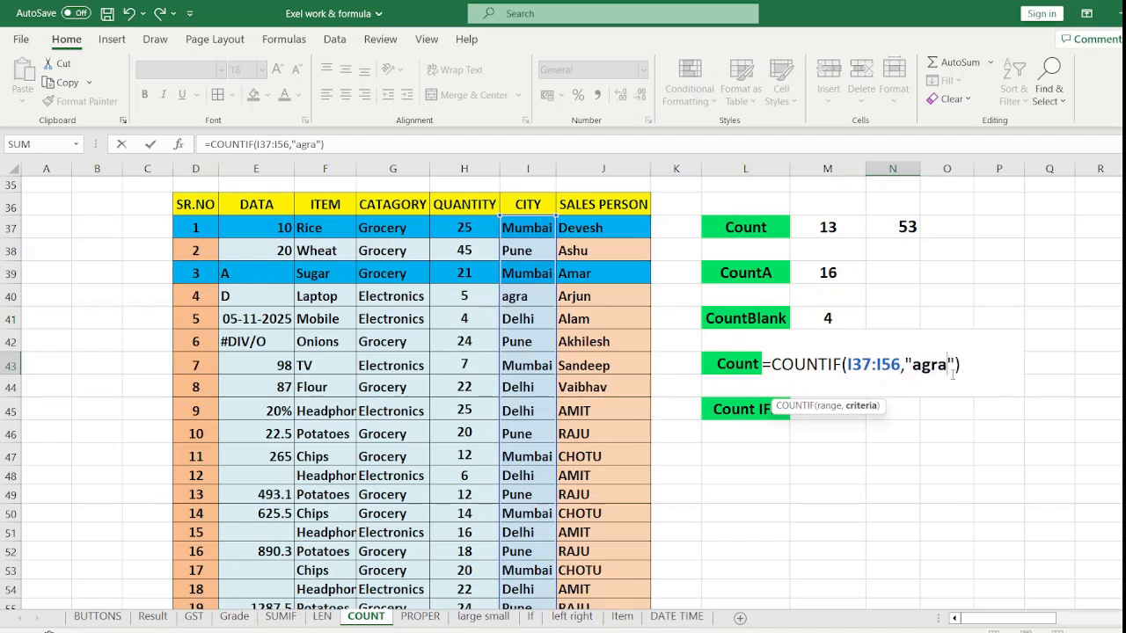
pyautogui.press('Return')
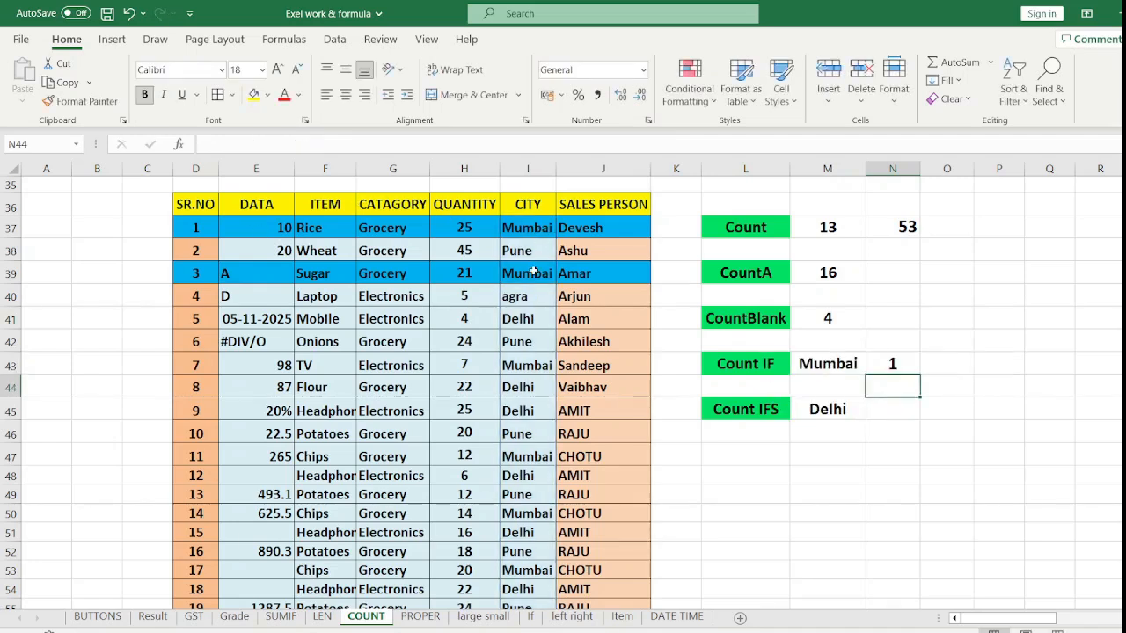
pyautogui.scroll(-2, 522, 308)
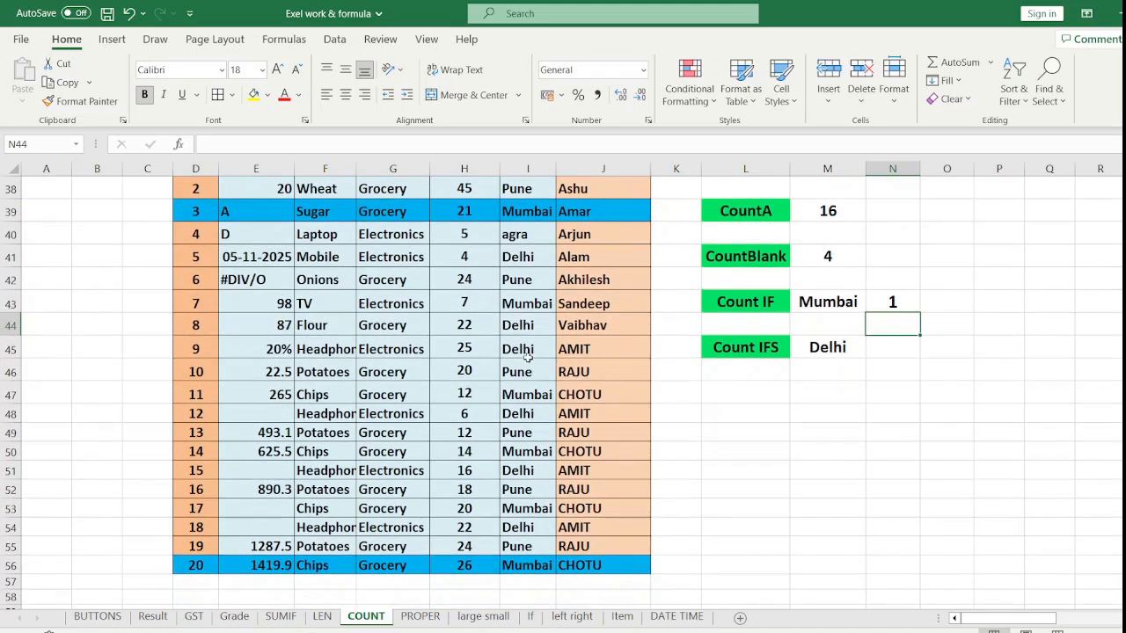
pyautogui.scroll(2, 527, 427)
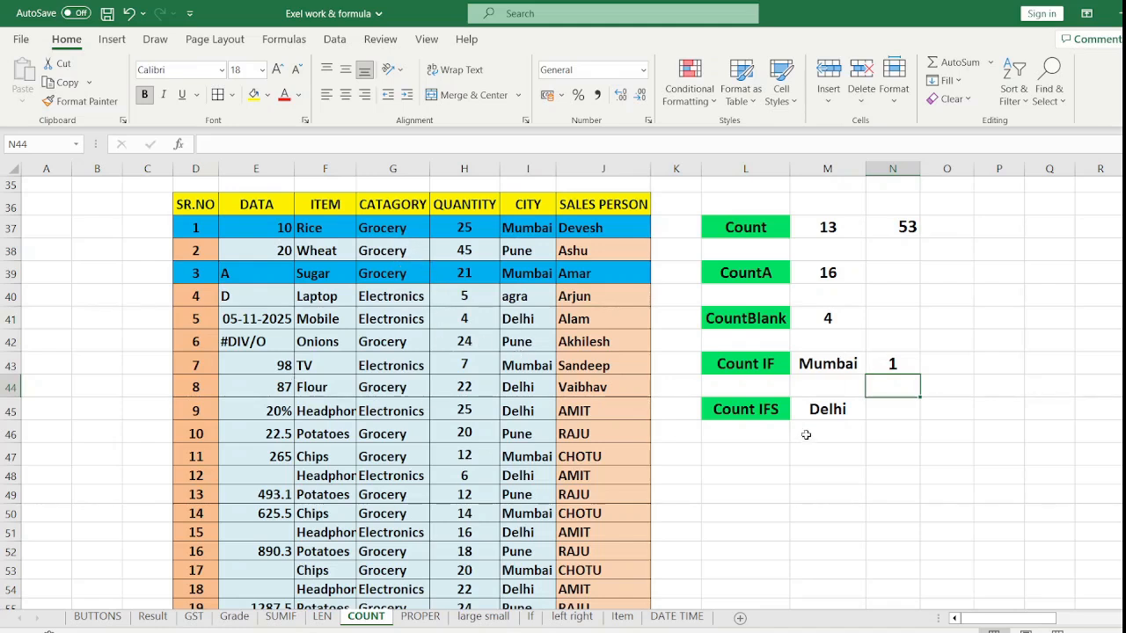
pyautogui.click(907, 368)
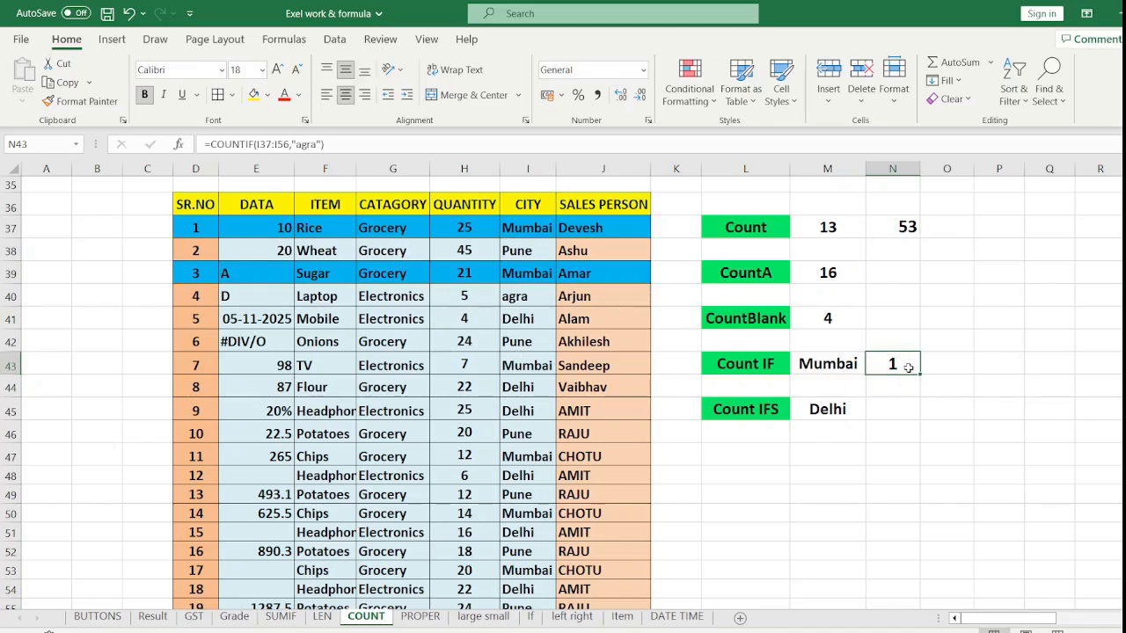
# Change the criterion of the COUNTIF formula in N43 to "Mumbai"
pyautogui.click(870, 413)
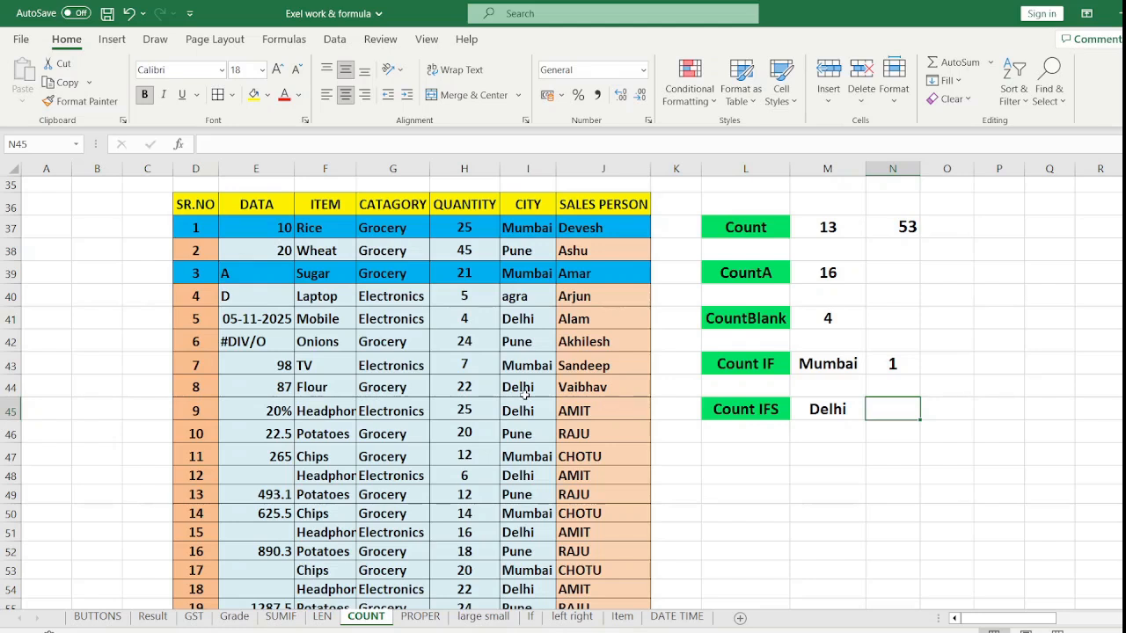
pyautogui.click(890, 364)
pyautogui.doubleClick(890, 365)
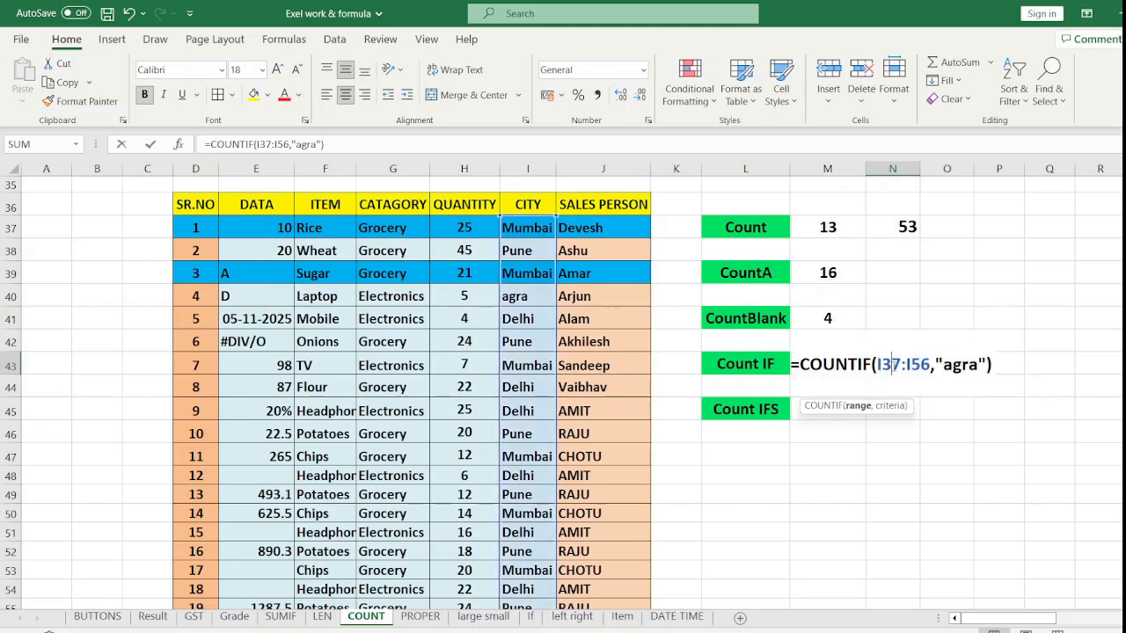
pyautogui.click(977, 368)
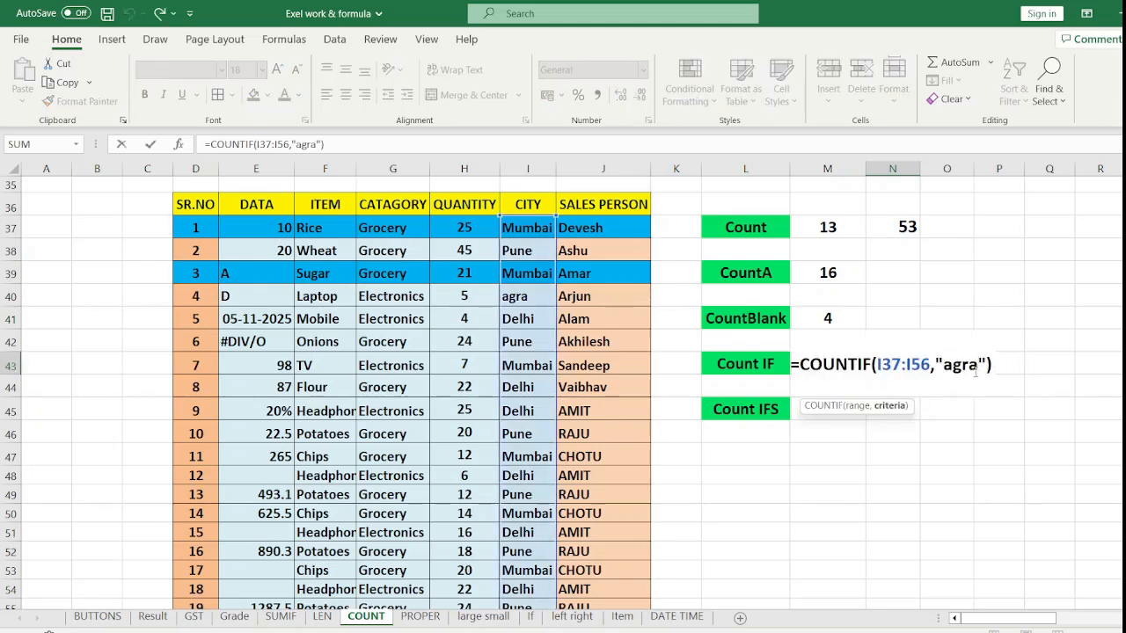
pyautogui.press('BackSpace')
pyautogui.press('BackSpace')
pyautogui.press('BackSpace')
pyautogui.press('BackSpace')
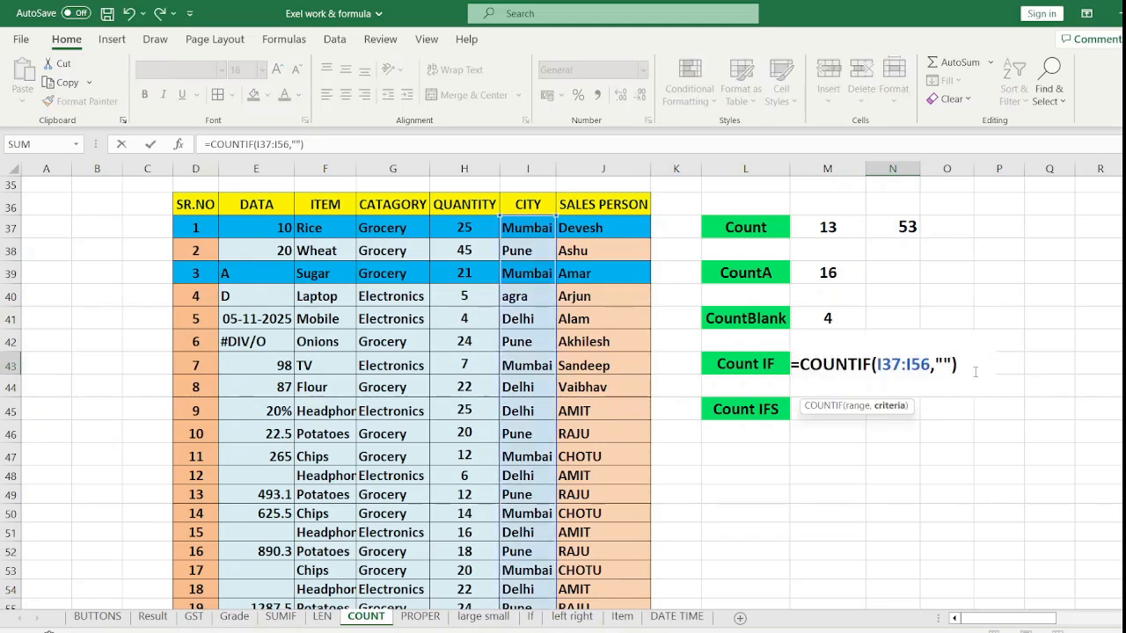
pyautogui.write('Mumb')
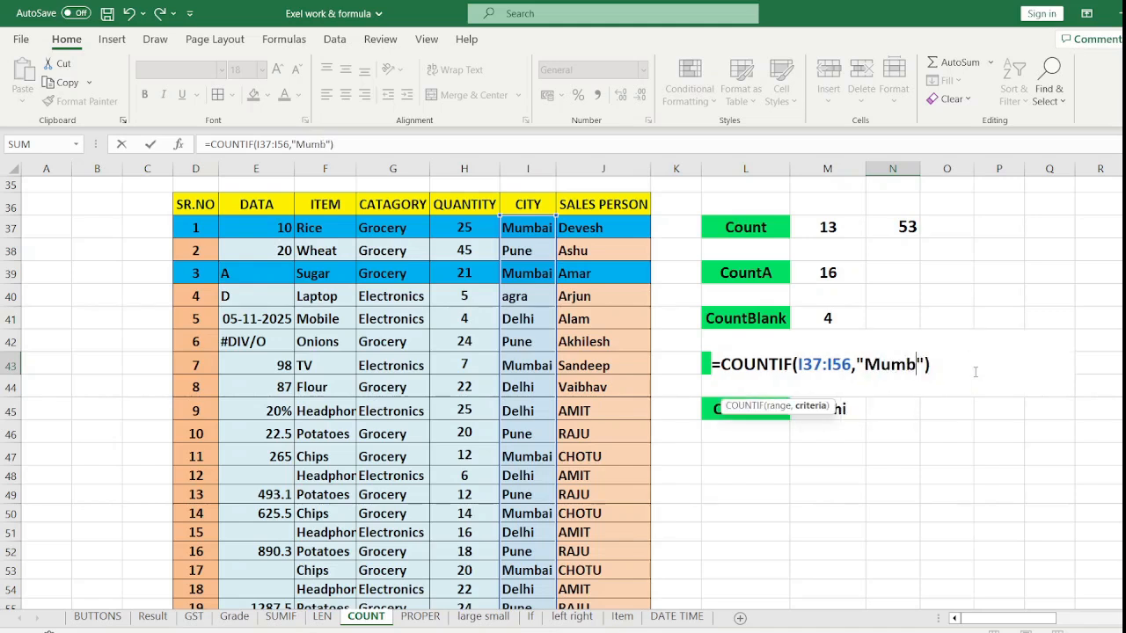
pyautogui.write('ai')
pyautogui.press('Return')
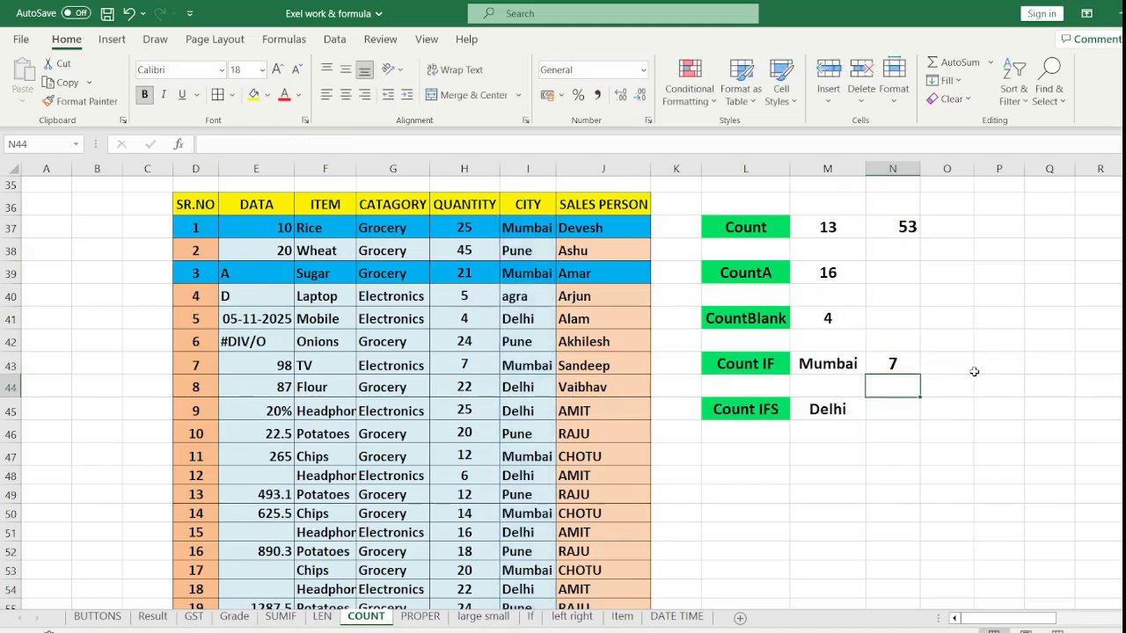
# Set the COUNTIF criterion in N43 back to "Delhi" to count the Delhi entries in the CITY column
pyautogui.click(897, 364)
pyautogui.doubleClick(897, 364)
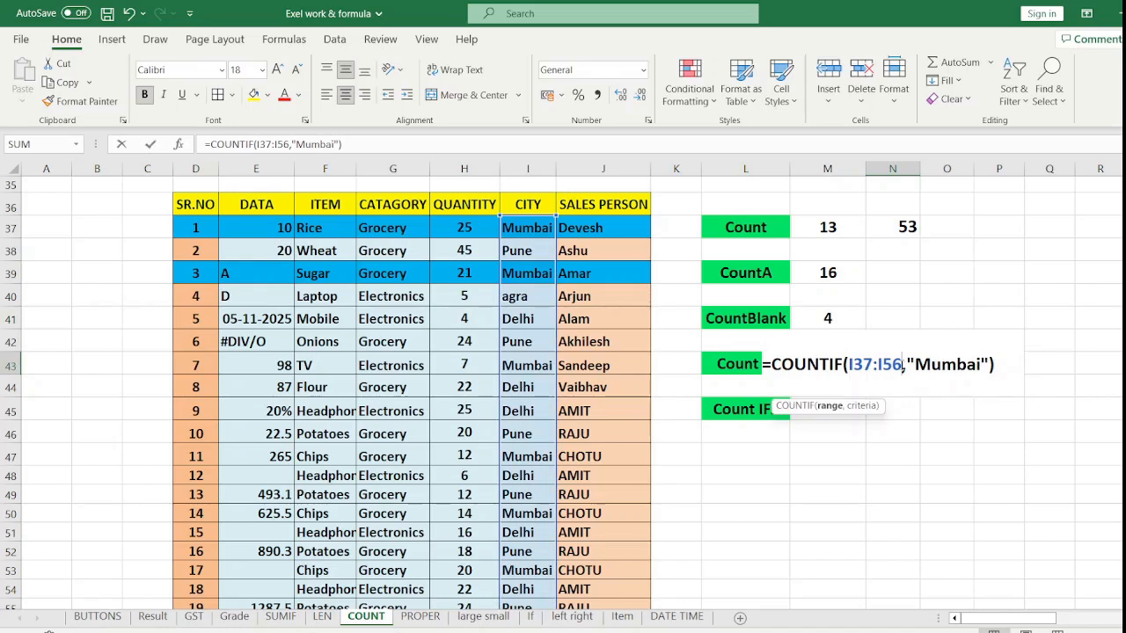
pyautogui.click(980, 364)
pyautogui.press('BackSpace')
pyautogui.press('BackSpace')
pyautogui.press('BackSpace')
pyautogui.press('BackSpace')
pyautogui.press('BackSpace')
pyautogui.press('BackSpace')
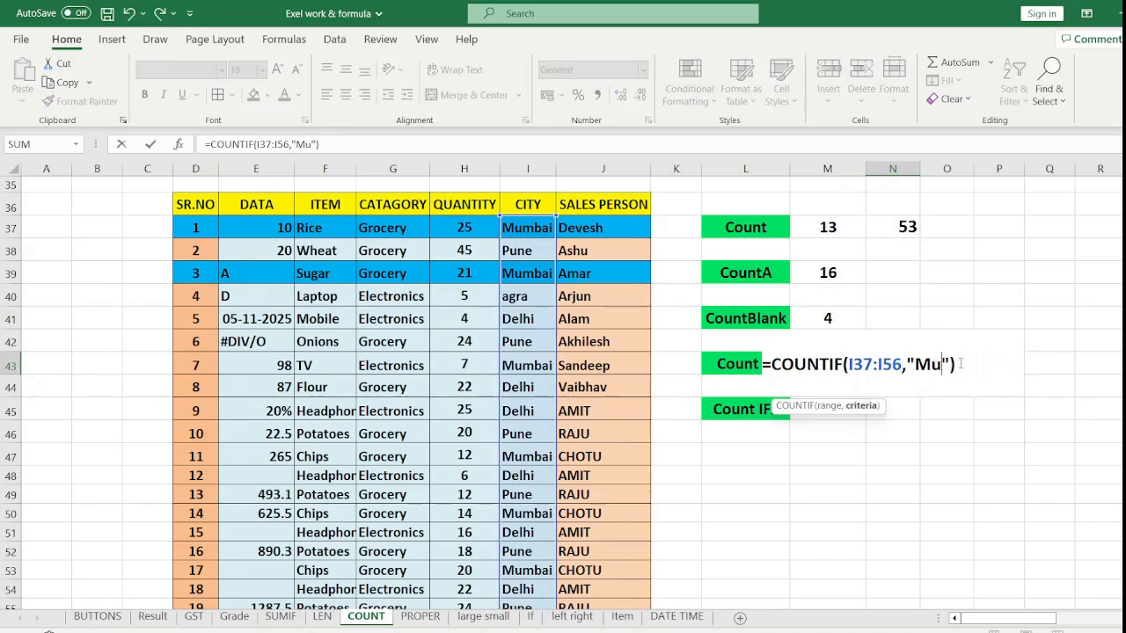
pyautogui.write('Delhi')
pyautogui.press('Return')
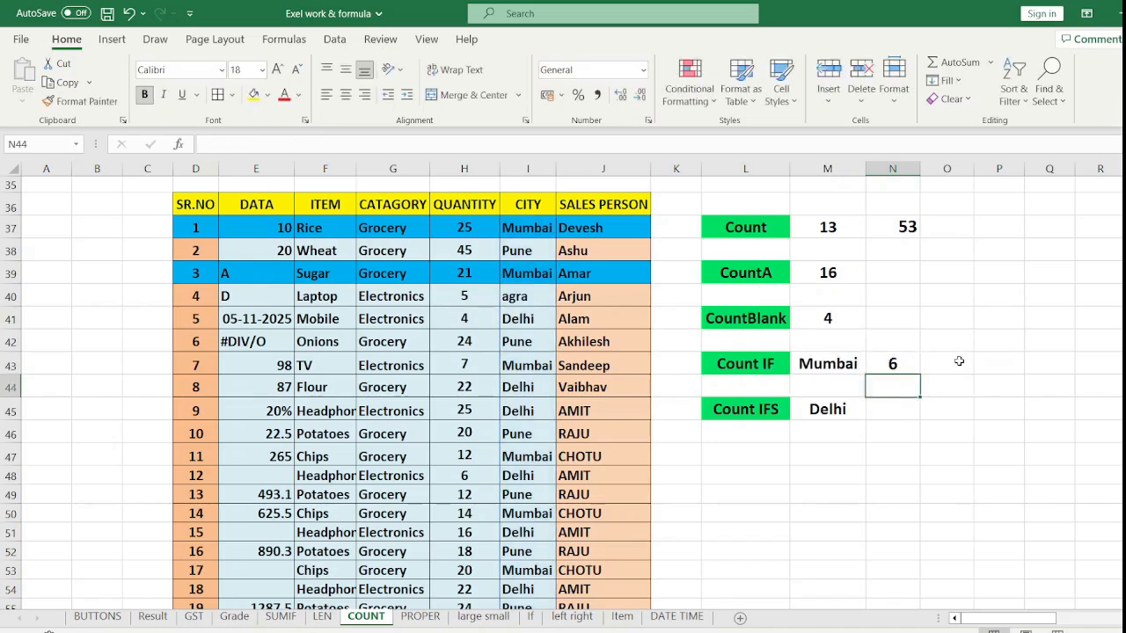
# Begin a COUNTIFS formula in N45, in the Count IFS row, with the CITY range I37:I56 and the criterion "Delhi"
pyautogui.click(853, 411)
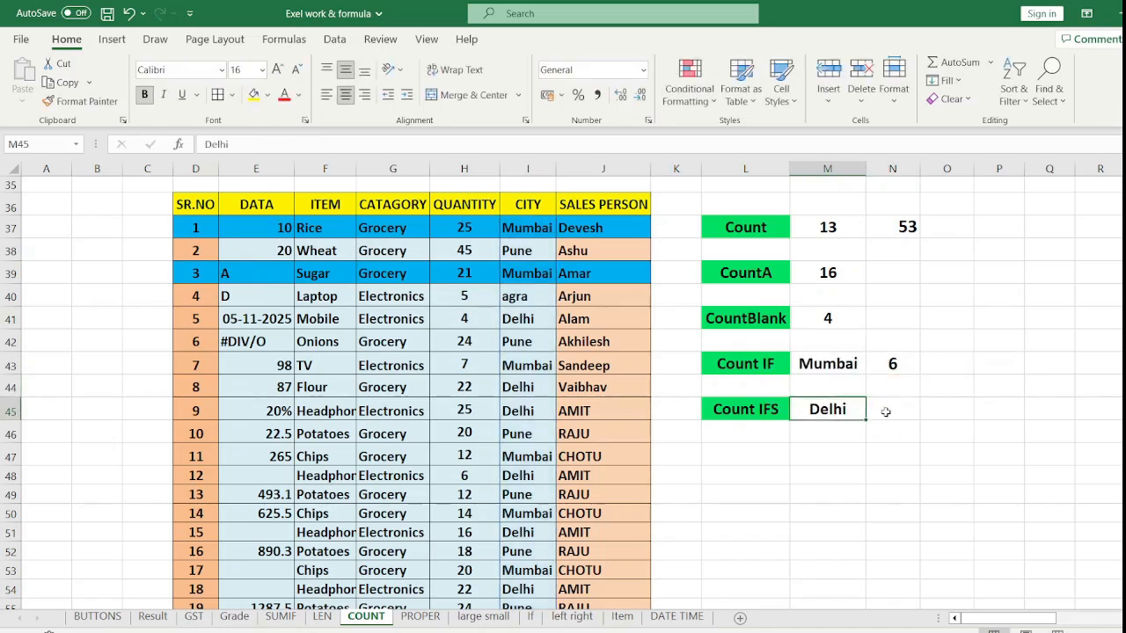
pyautogui.click(885, 411)
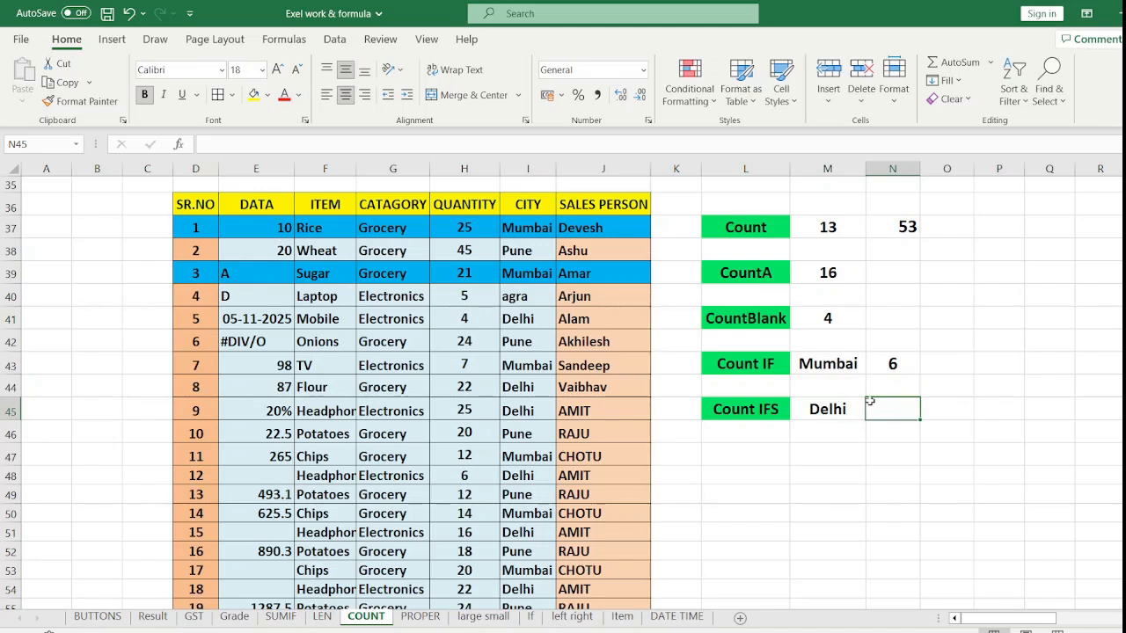
pyautogui.write('=')
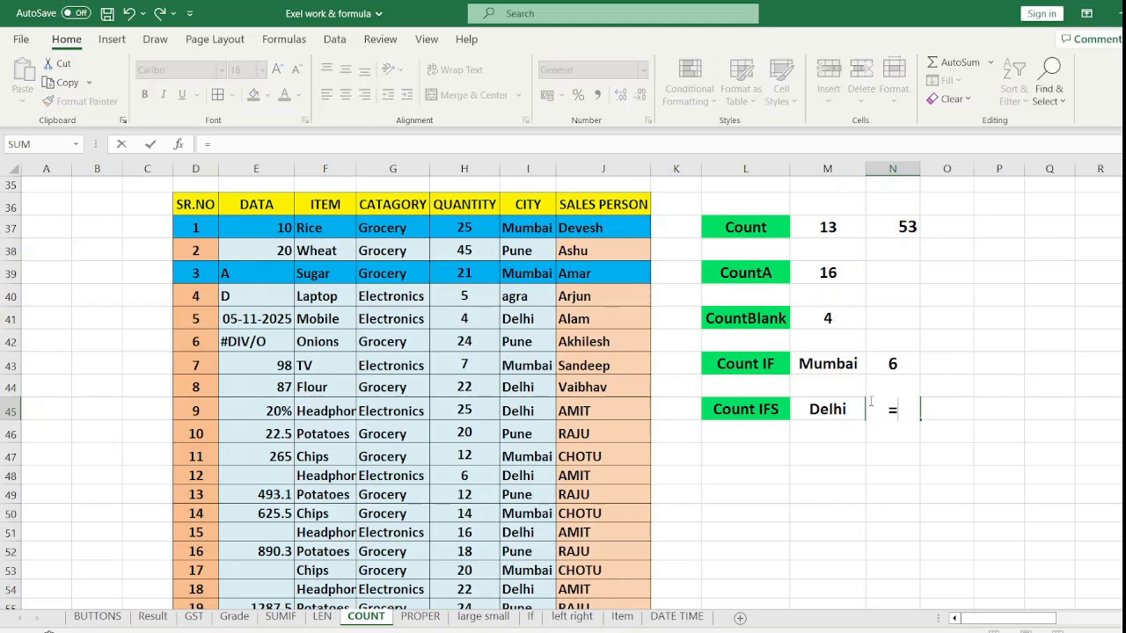
pyautogui.write('coun')
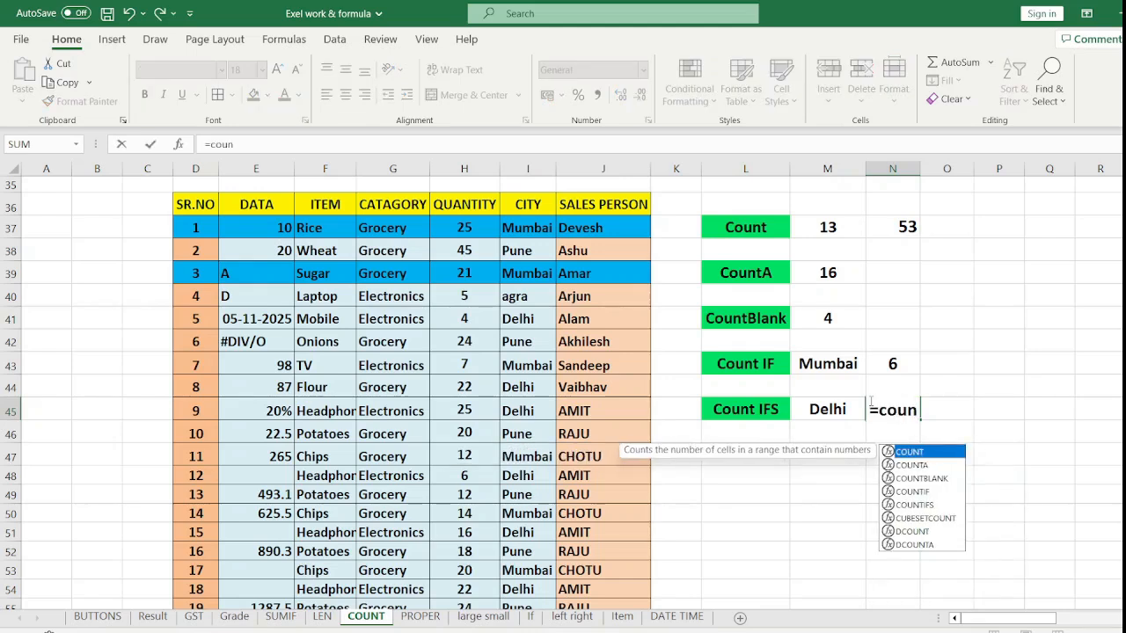
pyautogui.press('Down')
pyautogui.press('Down')
pyautogui.press('Down')
pyautogui.press('Down')
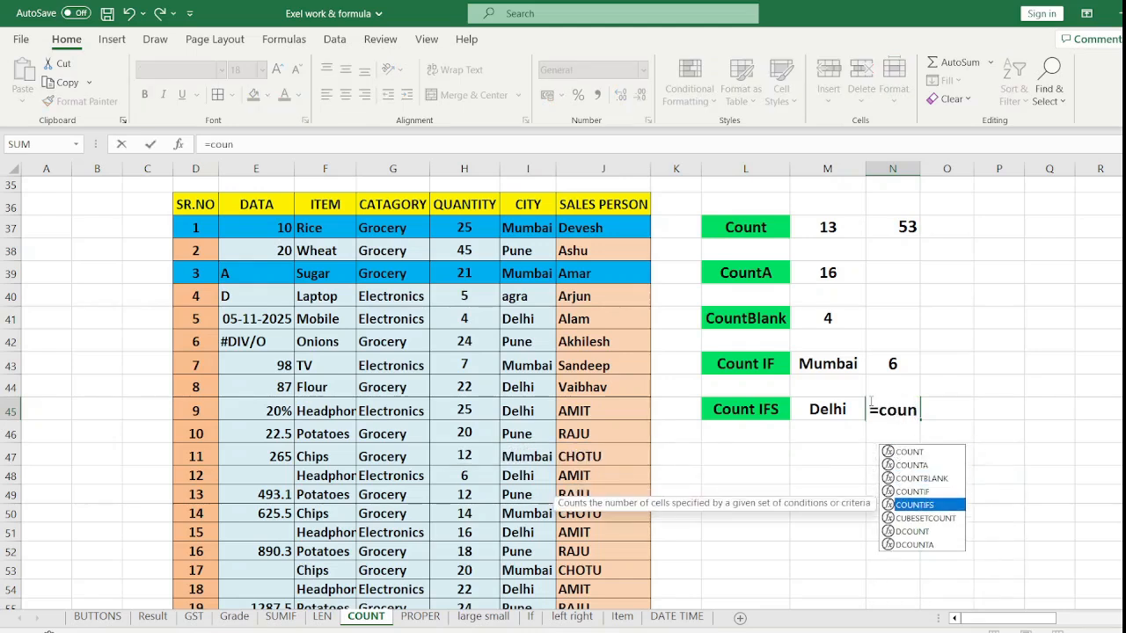
pyautogui.press('Tab')
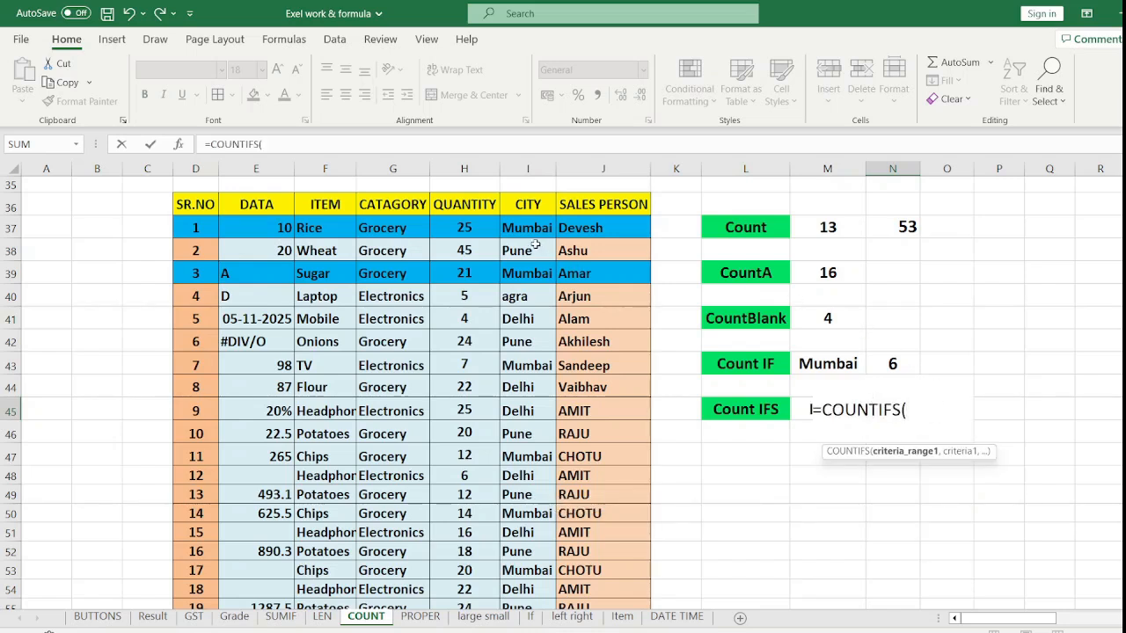
pyautogui.moveTo(526, 228); pyautogui.dragTo(510, 564)
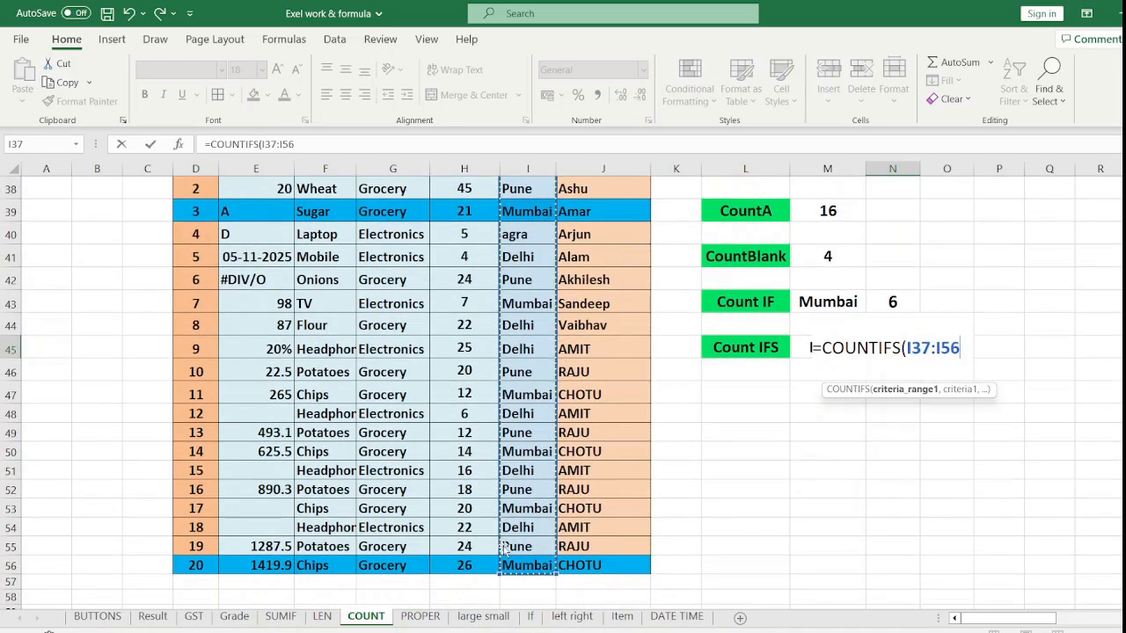
pyautogui.write(',')
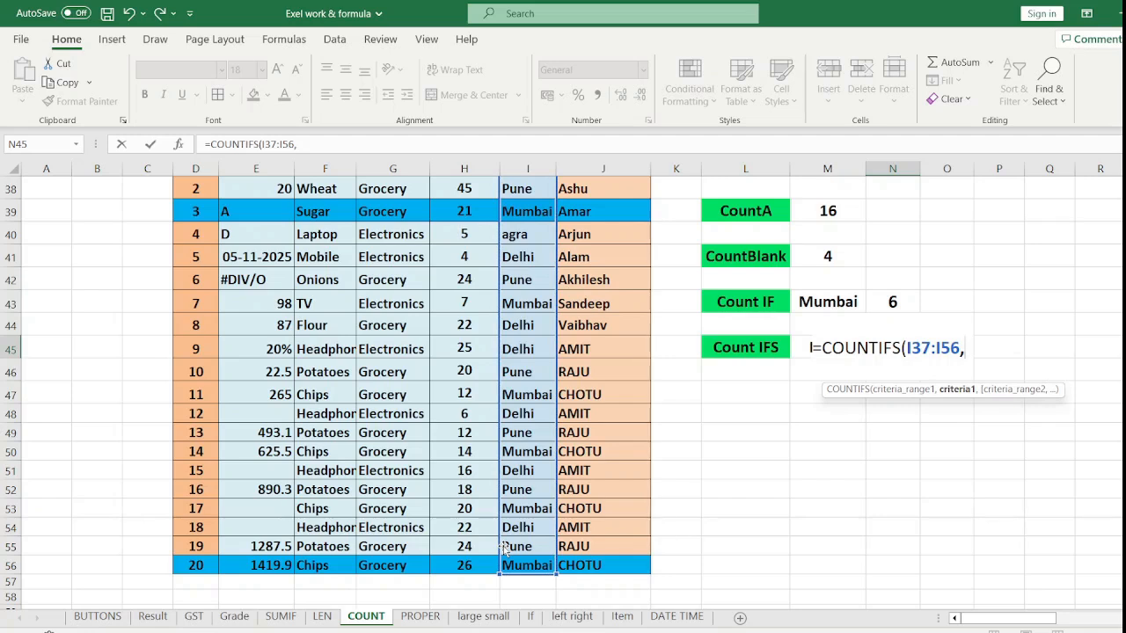
pyautogui.write('"D')
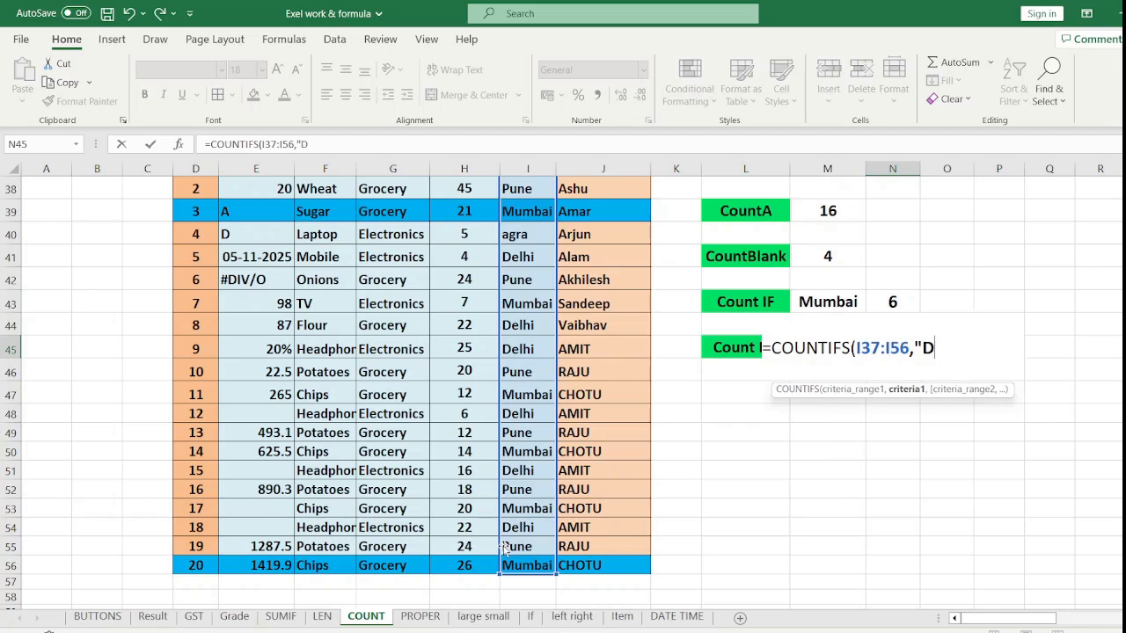
pyautogui.write('elhi",')
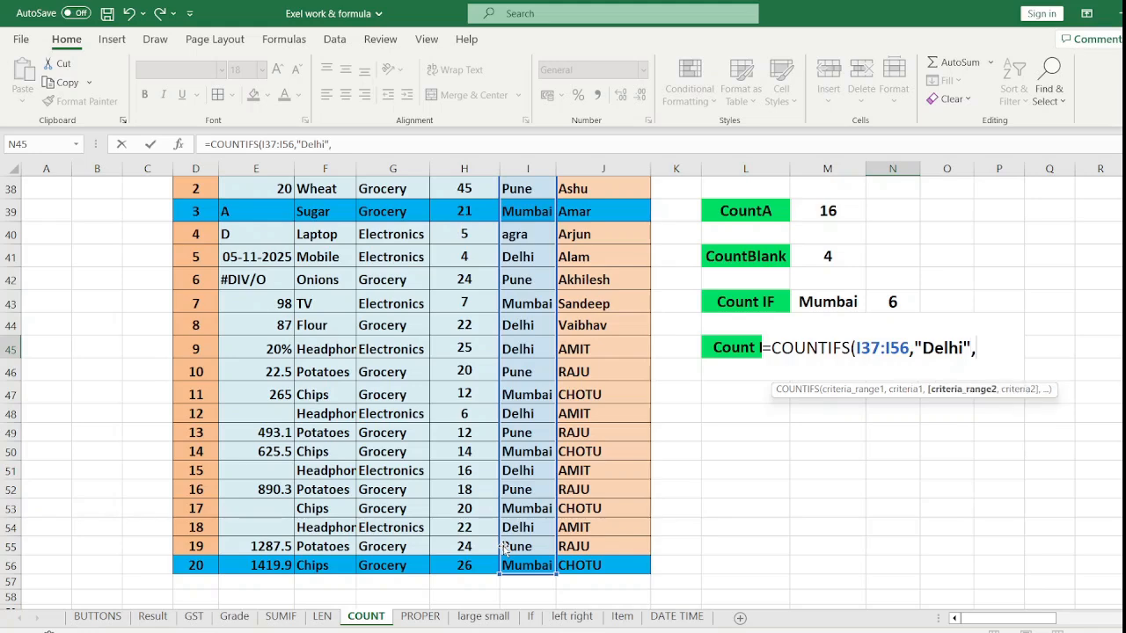
# Complete the COUNTIFS formula in N45 with the QUANTITY range H37:H56 and the criterion ">20"
pyautogui.scroll(2, 506, 545)
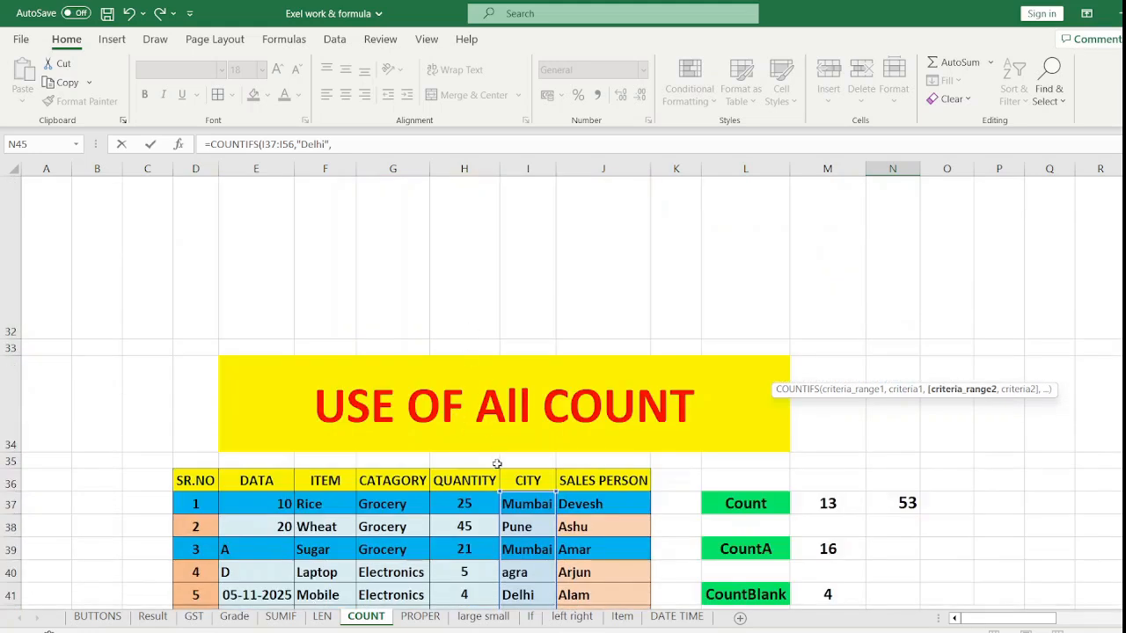
pyautogui.scroll(-2, 497, 463)
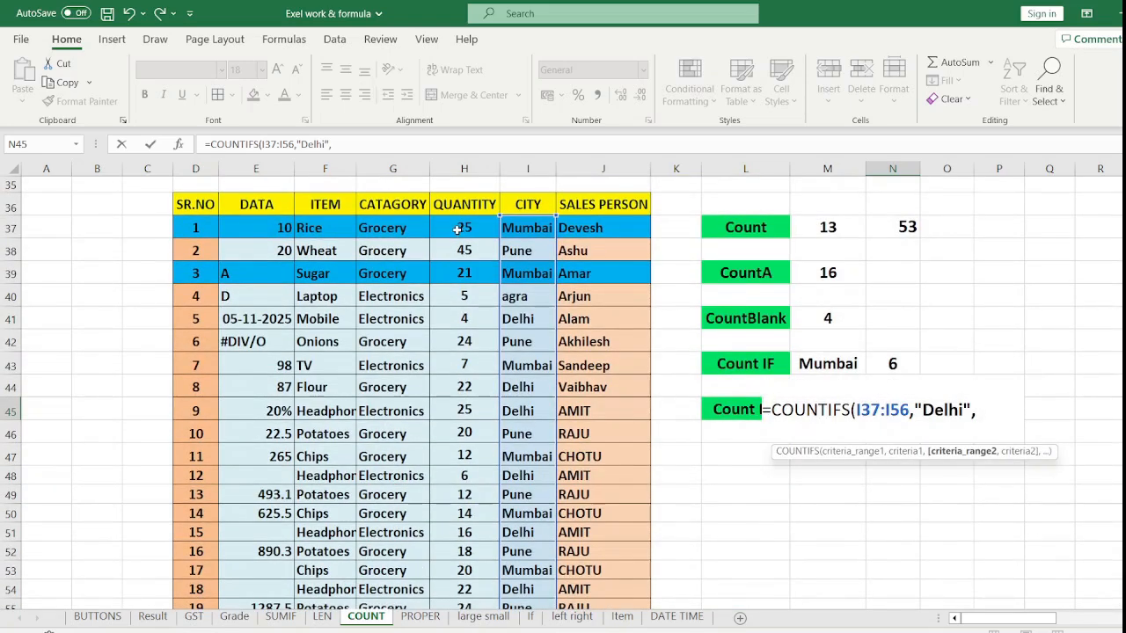
pyautogui.moveTo(457, 229); pyautogui.dragTo(464, 572)
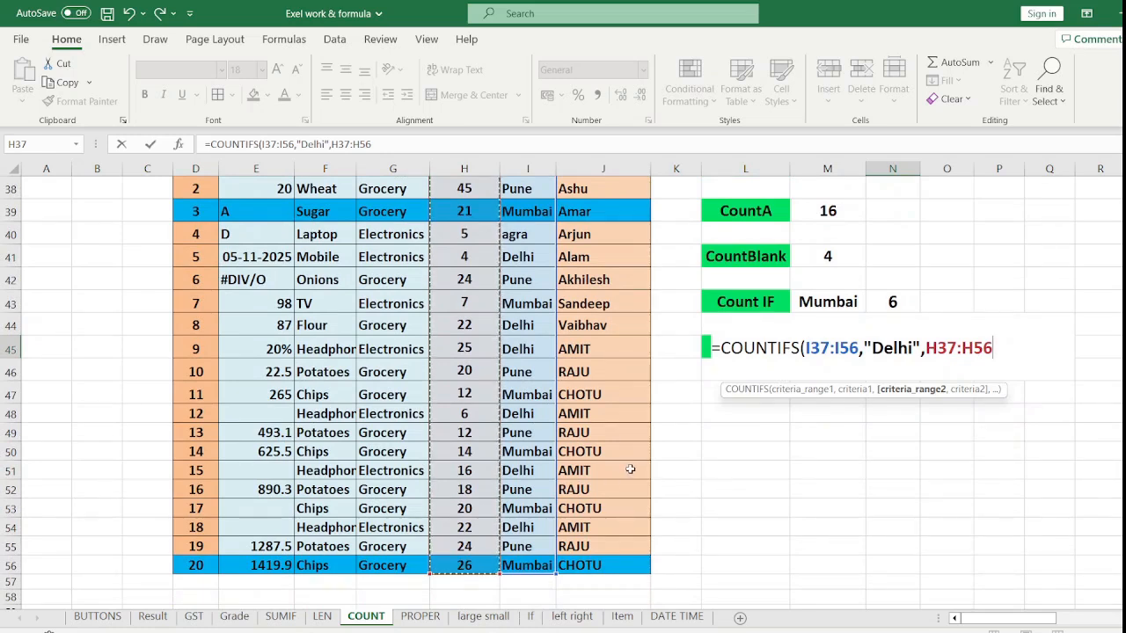
pyautogui.write(',">')
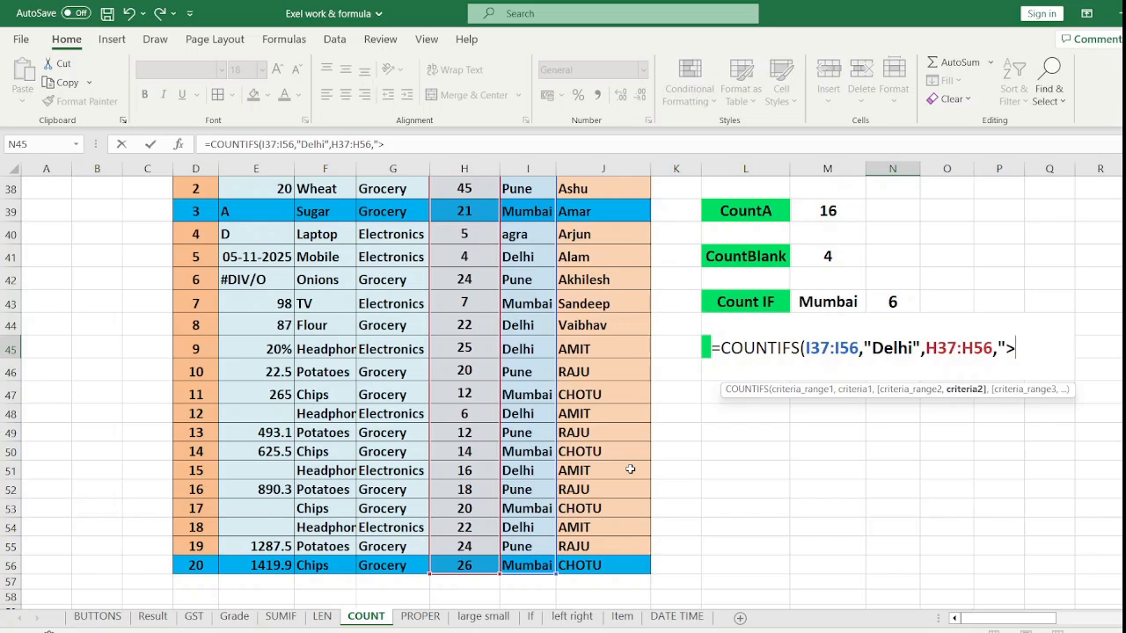
pyautogui.write('20")')
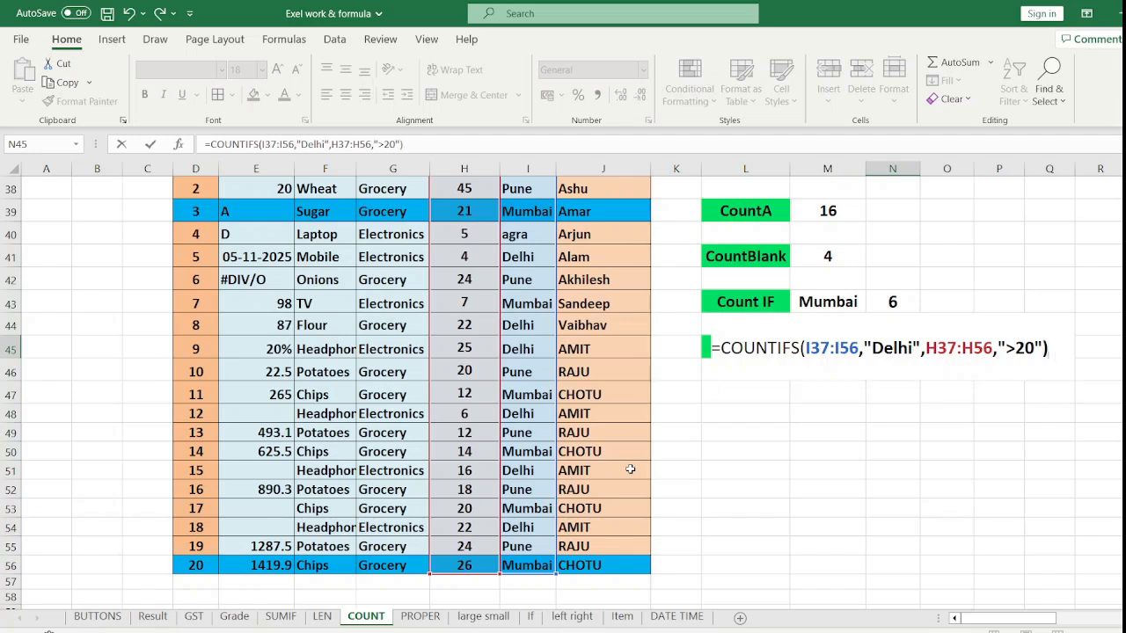
pyautogui.press('Return')
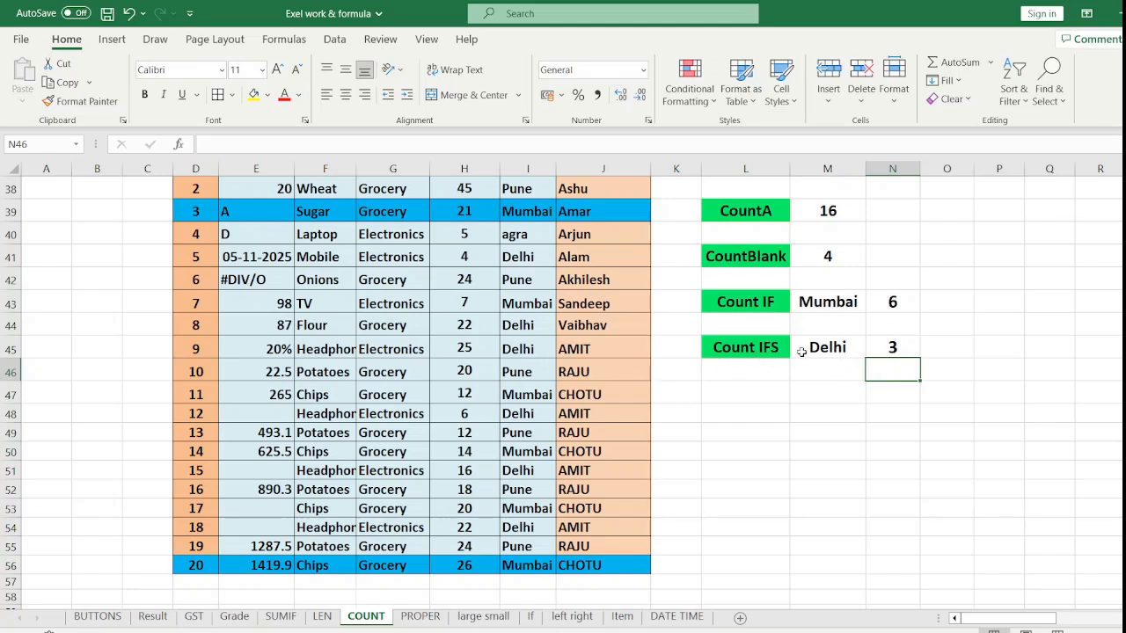
# Change the quantity criterion of the COUNTIFS formula in N45 to ">5"
pyautogui.scroll(1, 521, 531)
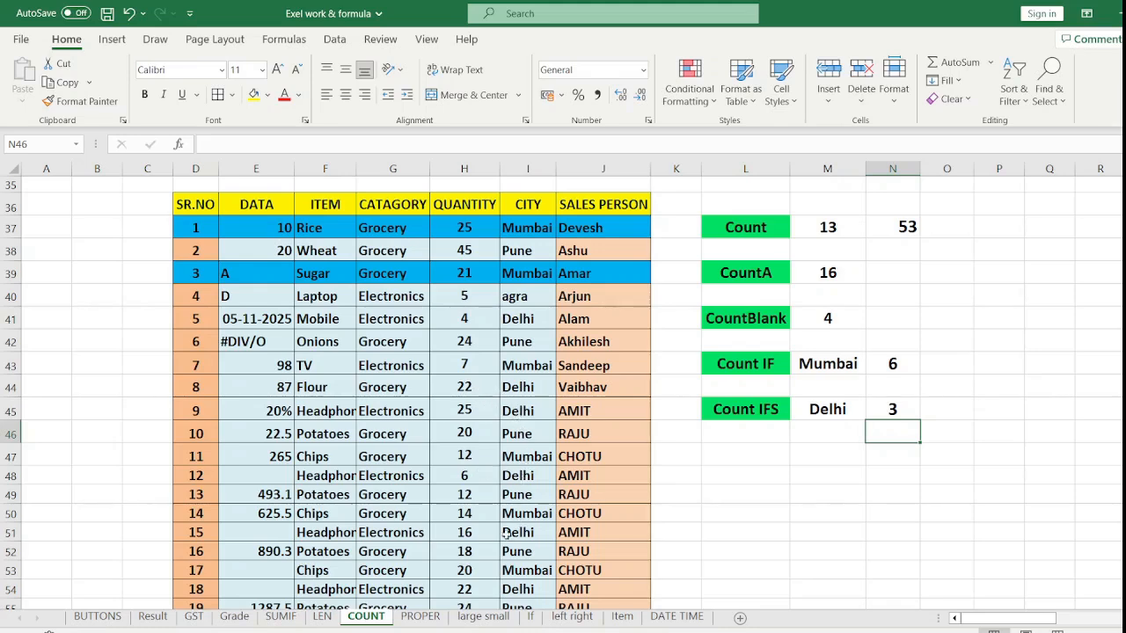
pyautogui.scroll(-1, 505, 532)
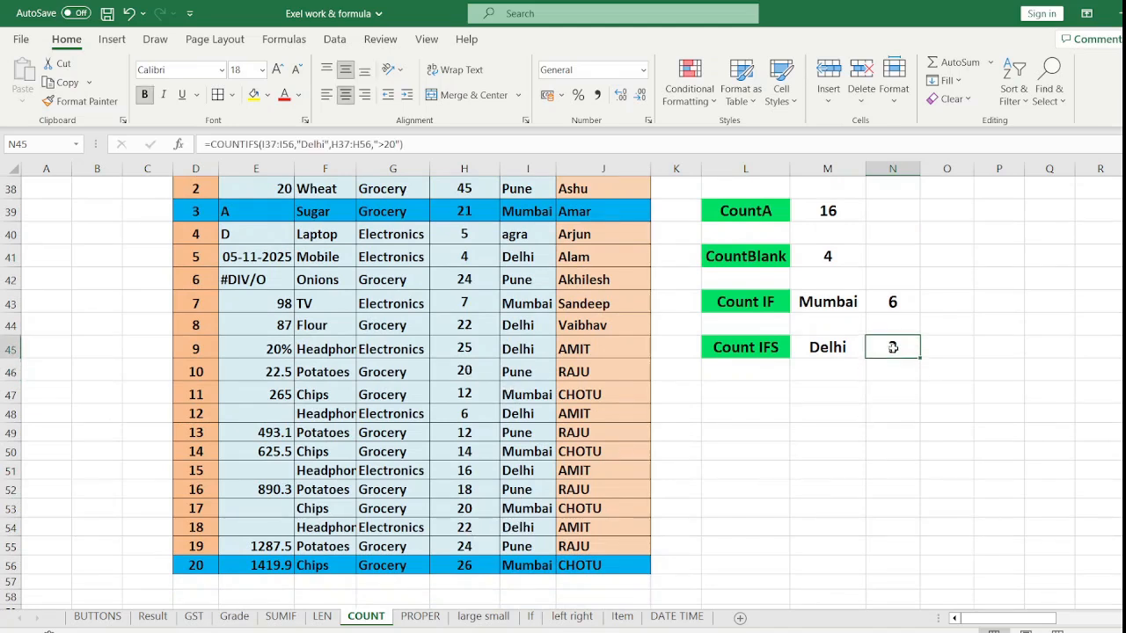
pyautogui.doubleClick(895, 351)
pyautogui.click(1034, 350)
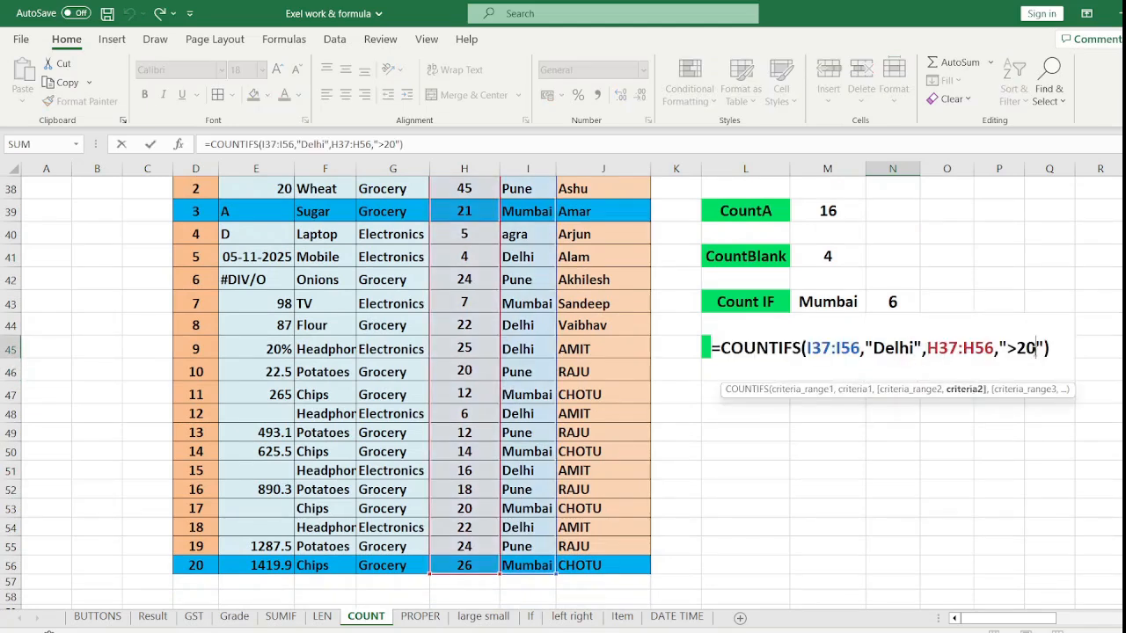
pyautogui.press('BackSpace')
pyautogui.press('BackSpace')
pyautogui.write('5')
pyautogui.press('Return')
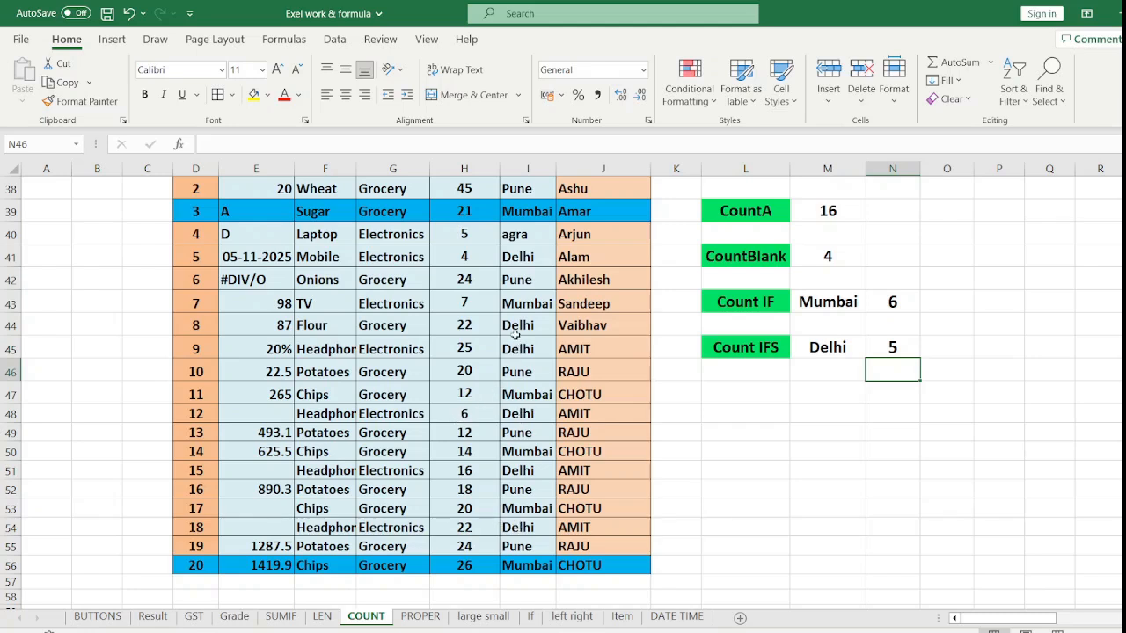
# Set the quantity in H41 on the Mobile row to 8
pyautogui.click(467, 257)
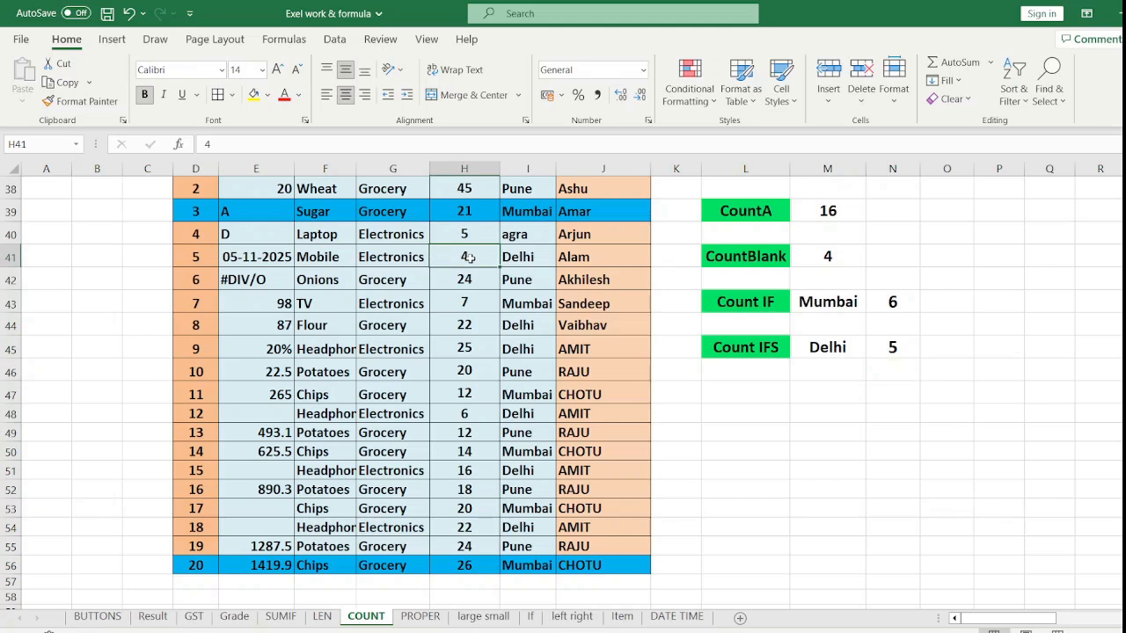
pyautogui.write('8')
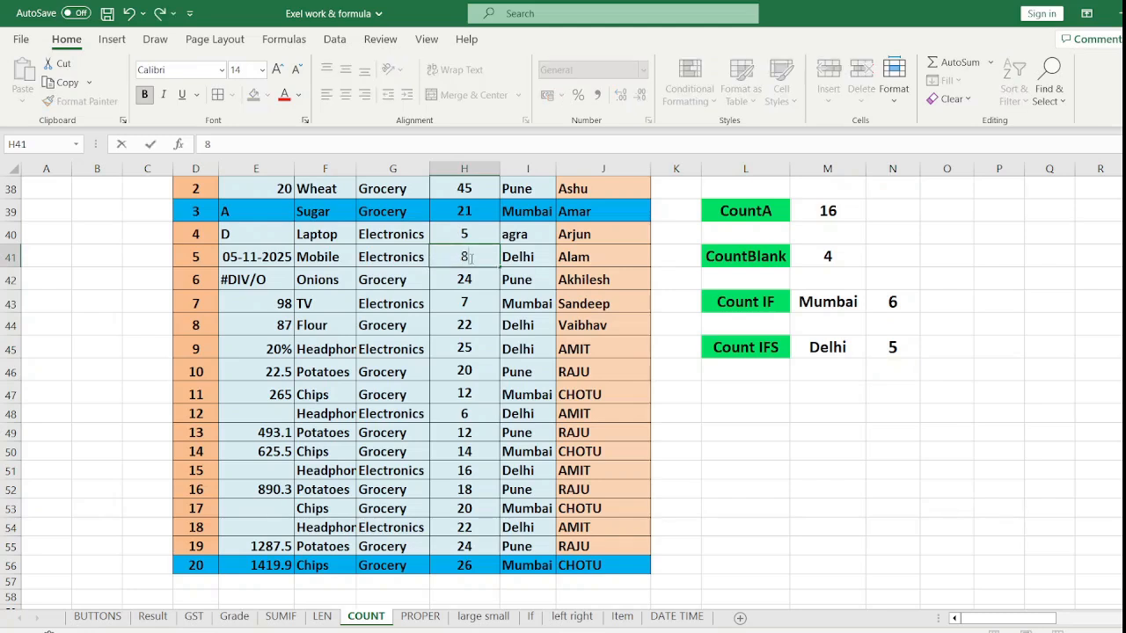
pyautogui.press('Return')
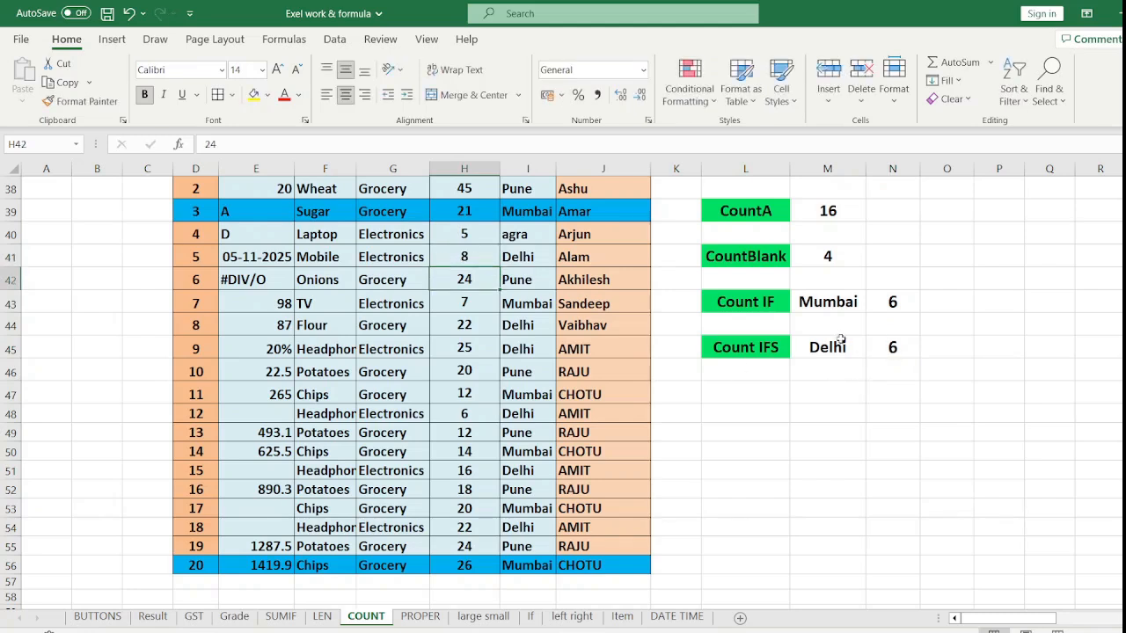
# Change the quantity criterion of the COUNTIFS formula in N45 to ">15"
pyautogui.click(892, 350)
pyautogui.doubleClick(896, 348)
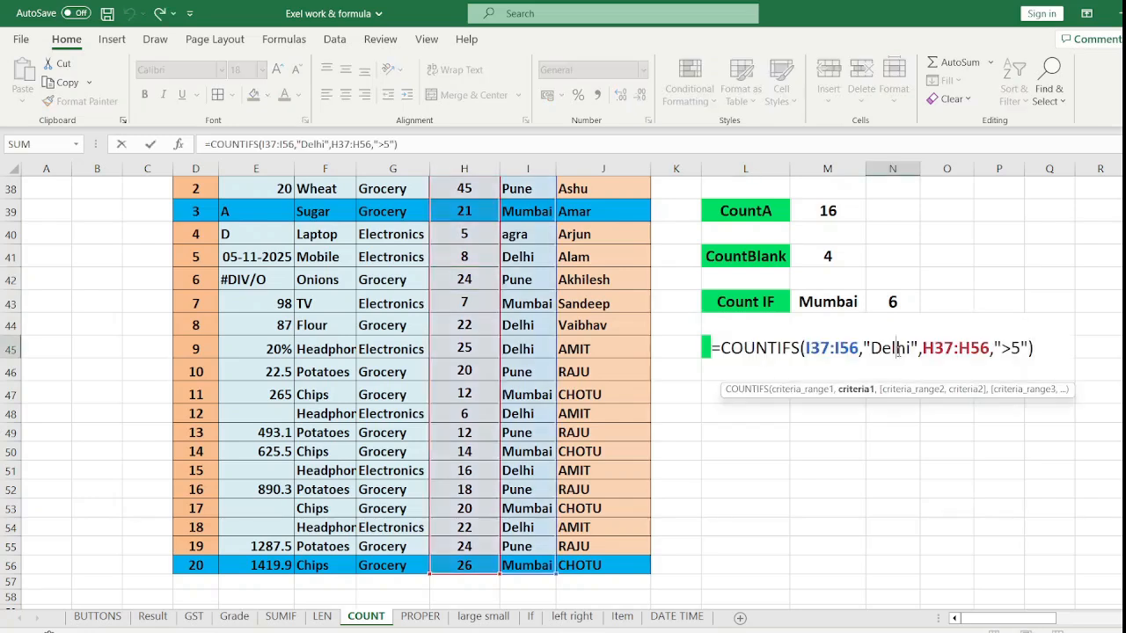
pyautogui.click(1013, 349)
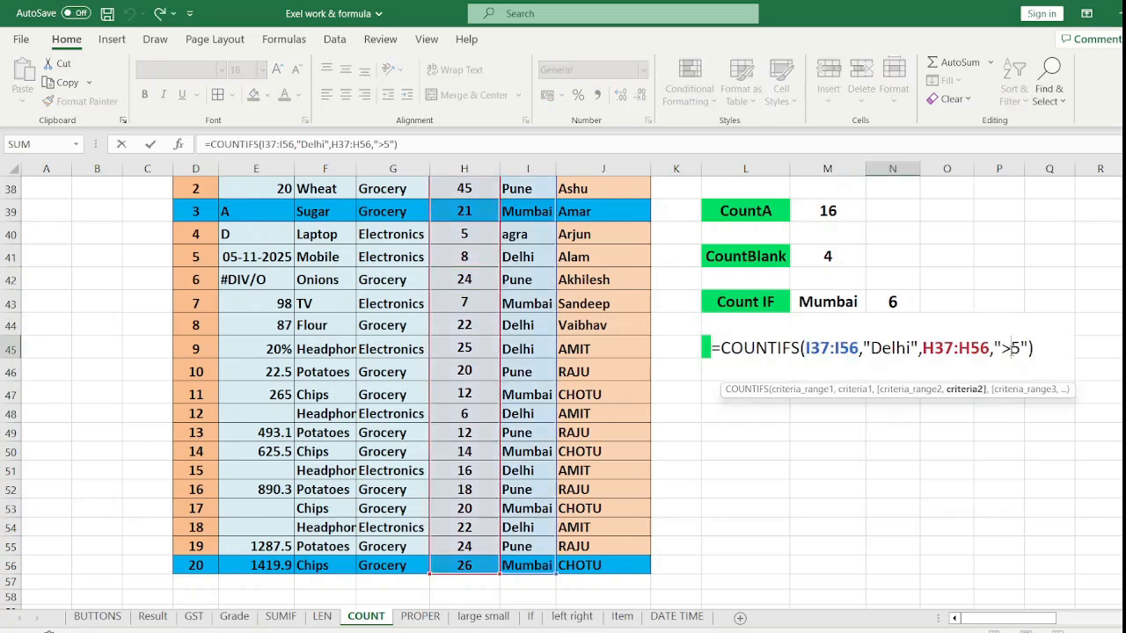
pyautogui.press('Delete')
pyautogui.write('15')
pyautogui.press('Return')
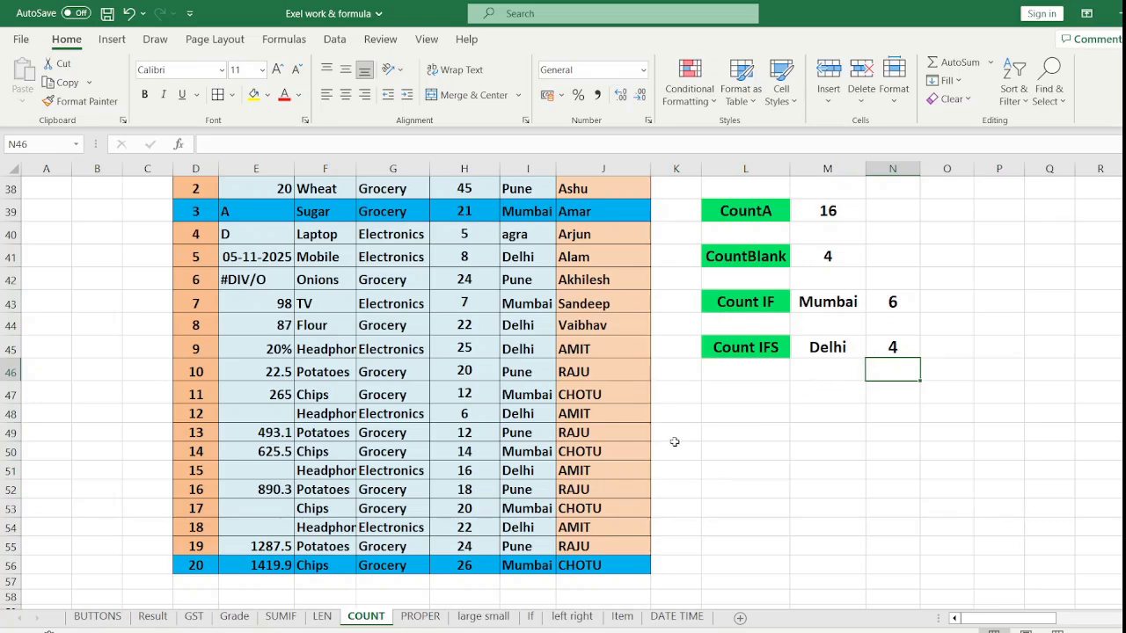
pyautogui.scroll(2, 660, 444)
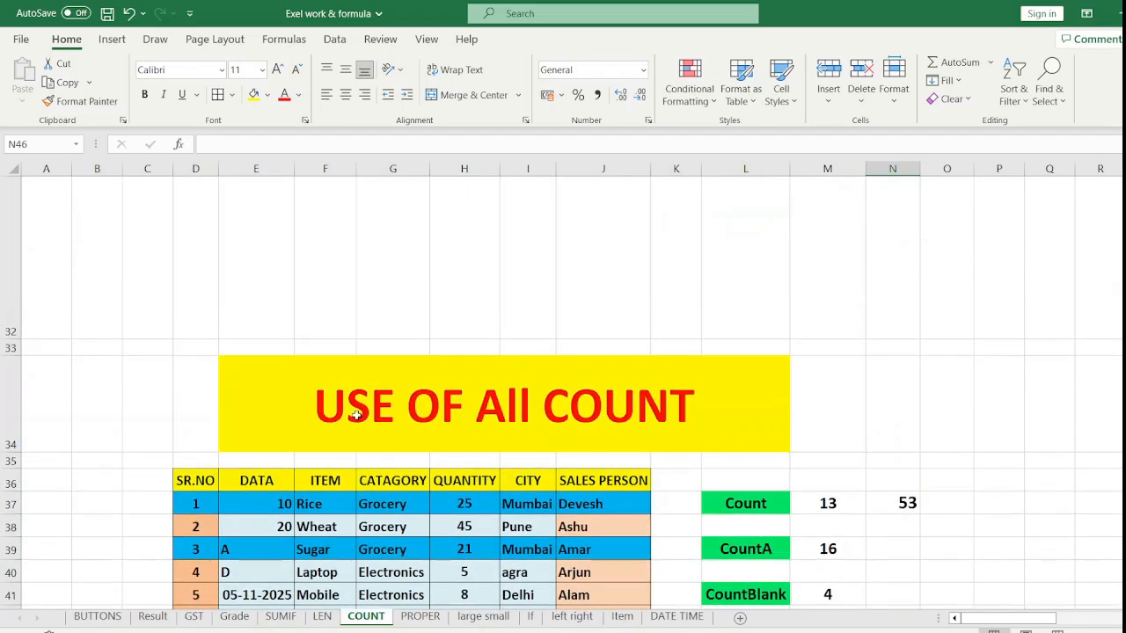
pyautogui.scroll(-2, 597, 423)
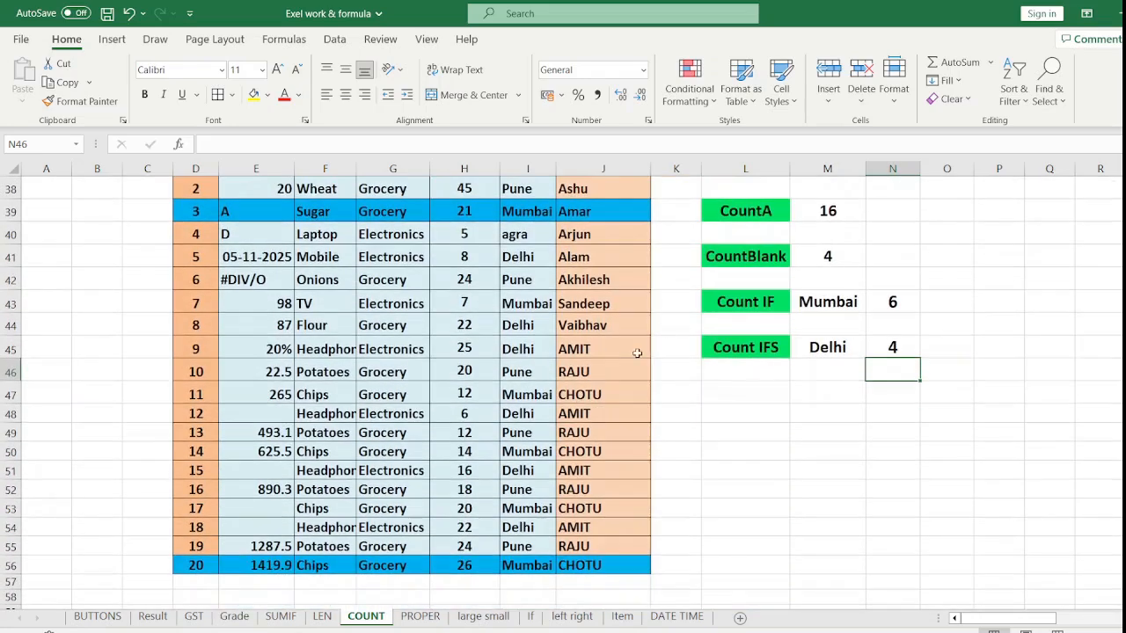